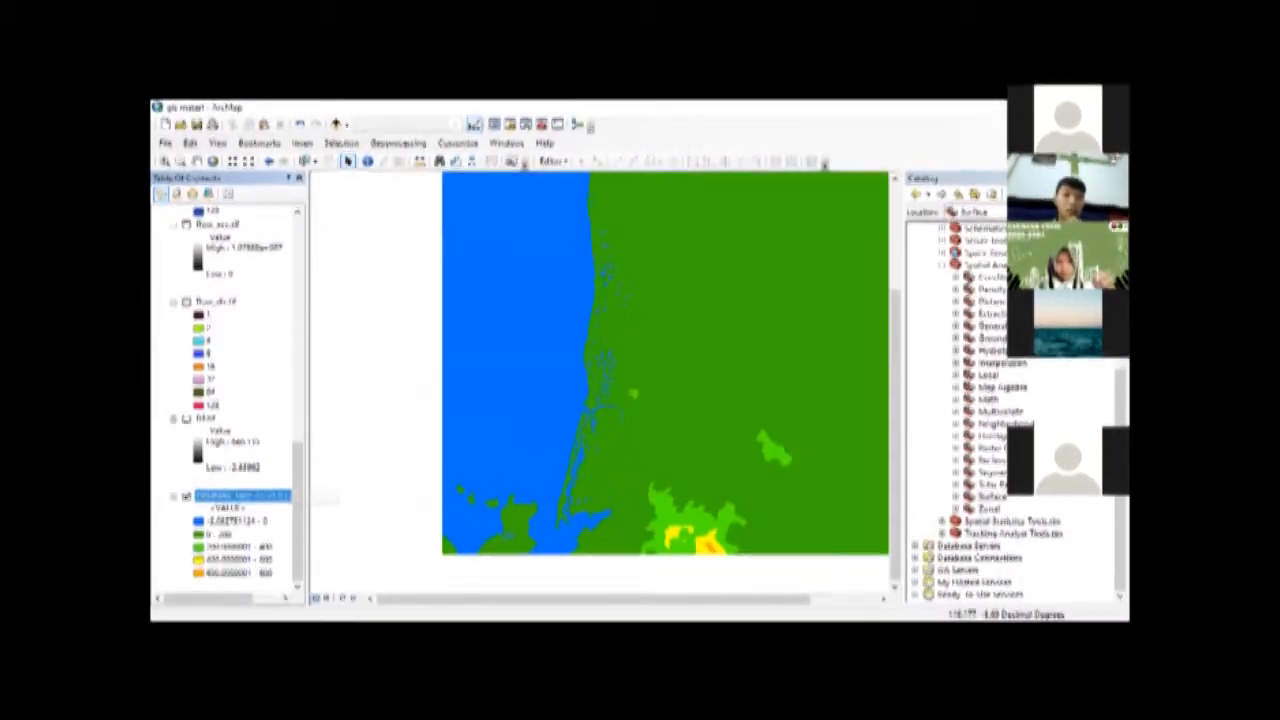
Step: Browse the system toolboxes and expand the Surface toolset under Spatial Analyst Tools to view its tools
{"action": "scroll", "coordinate": [1115, 369], "scroll_direction": "up", "scroll_amount": 3}
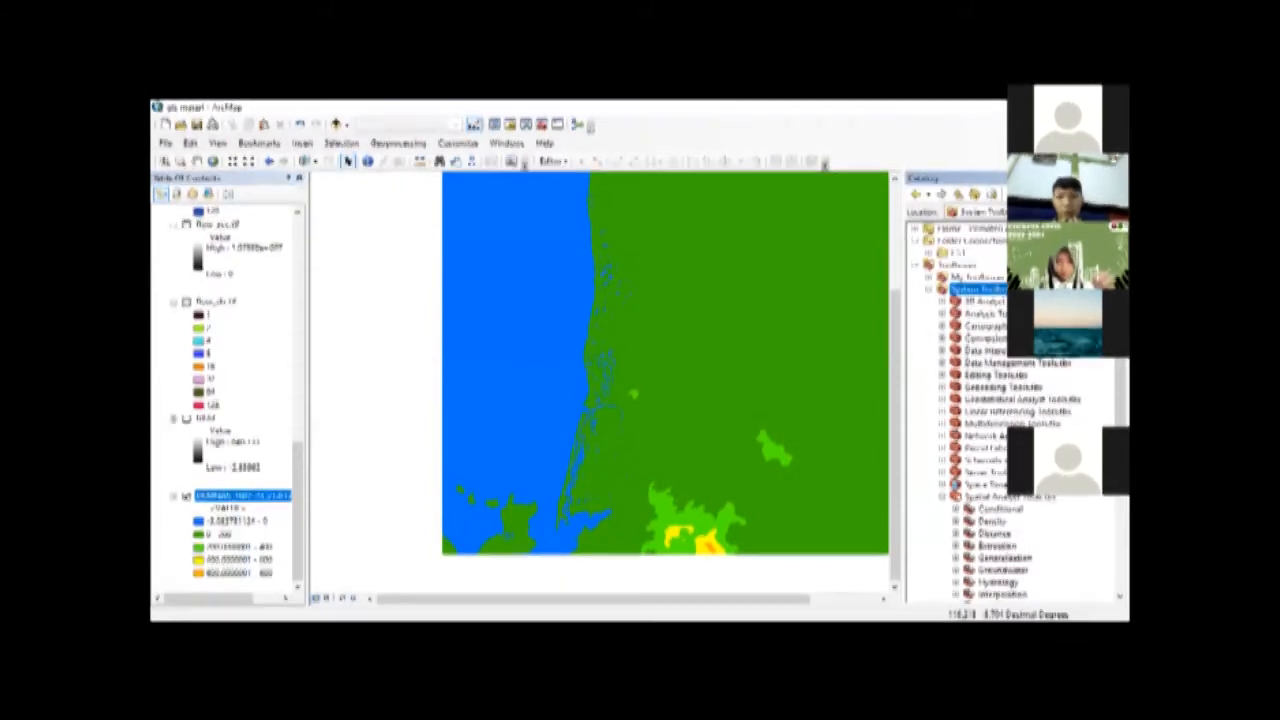
{"action": "scroll", "coordinate": [1010, 400], "scroll_direction": "down", "scroll_amount": 6}
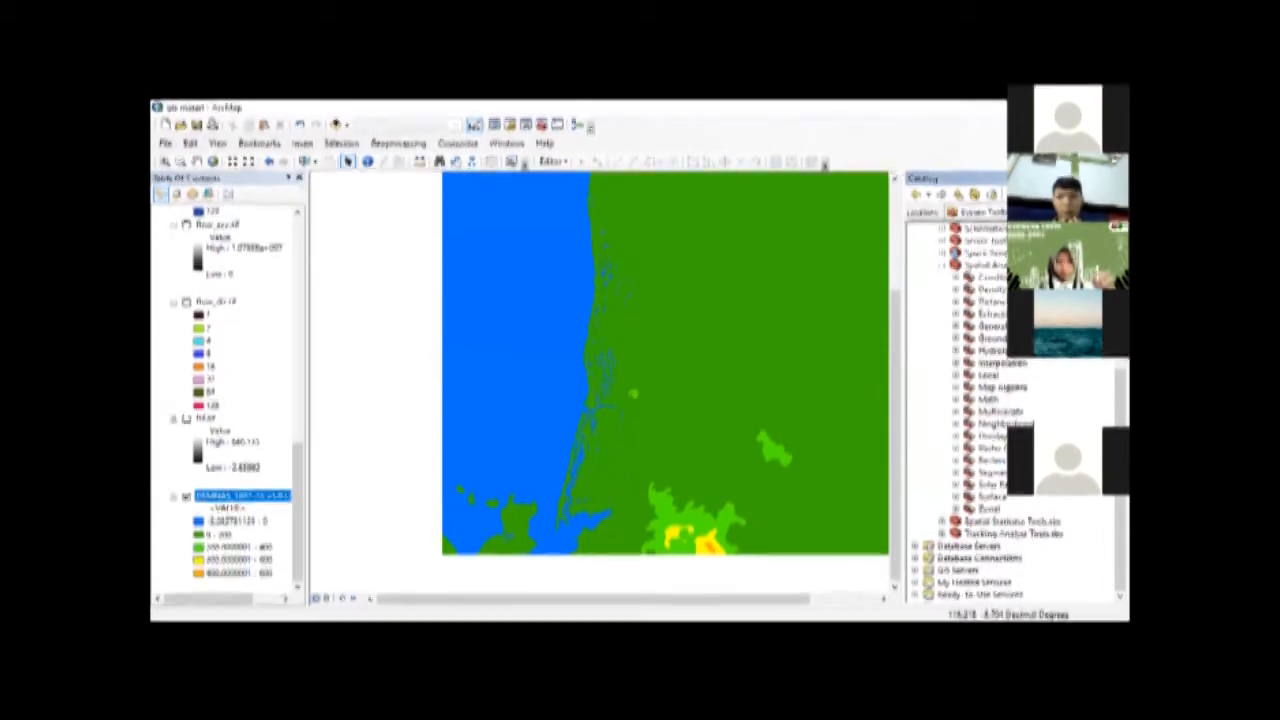
{"action": "left_click", "coordinate": [956, 498]}
{"action": "left_click", "coordinate": [1000, 472]}
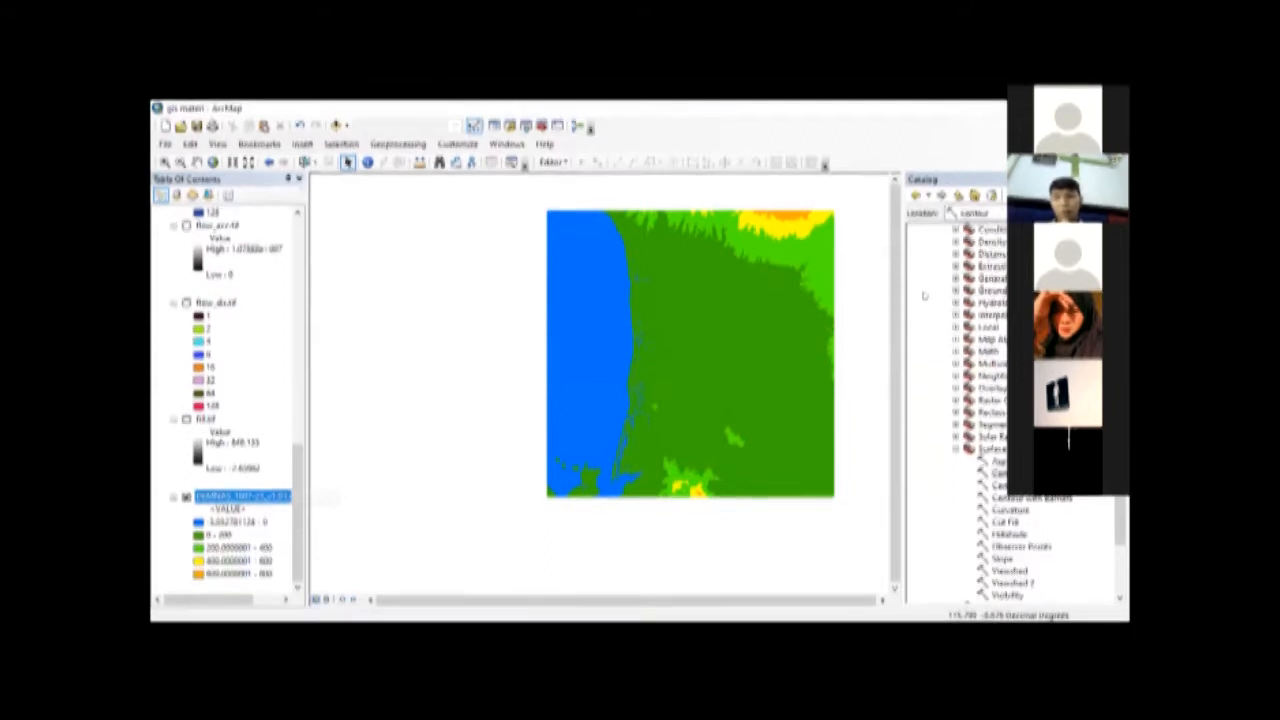
{"action": "double_click", "coordinate": [978, 290]}
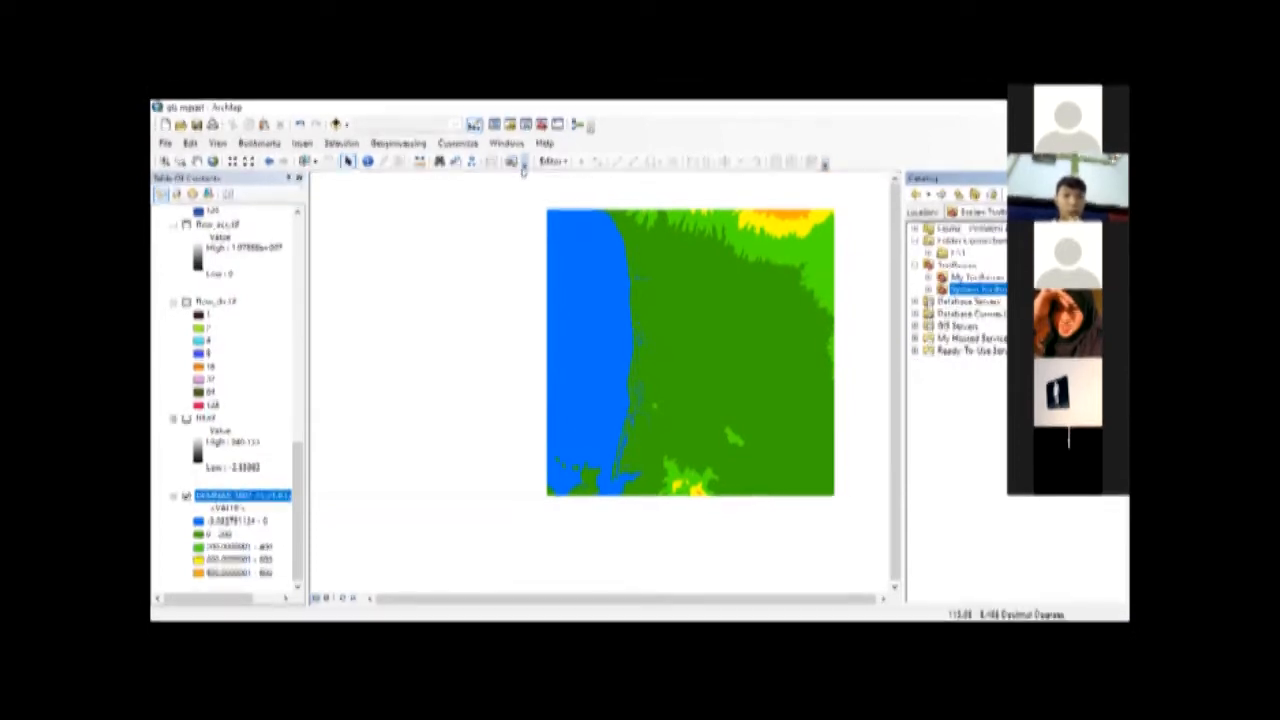
Step: Look through the list of available toolbars, then close it without choosing one
{"action": "right_click", "coordinate": [604, 609]}
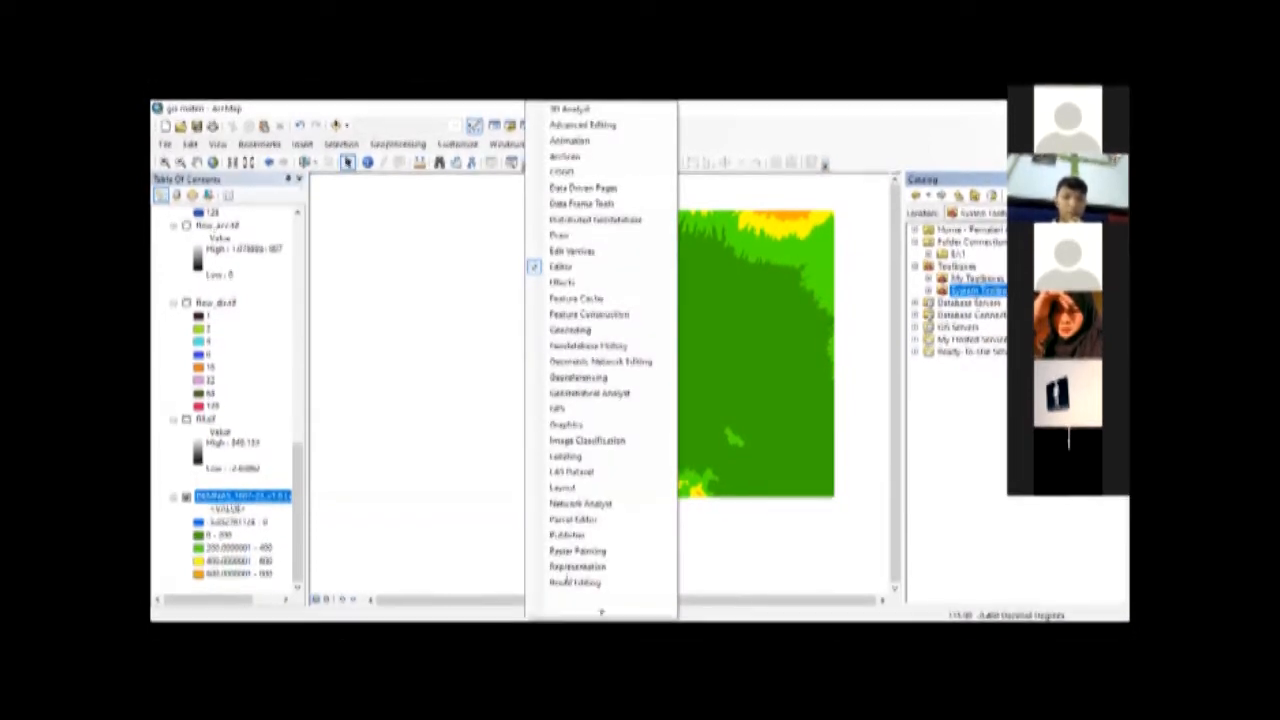
{"action": "scroll", "coordinate": [571, 534], "scroll_direction": "down", "scroll_amount": 4}
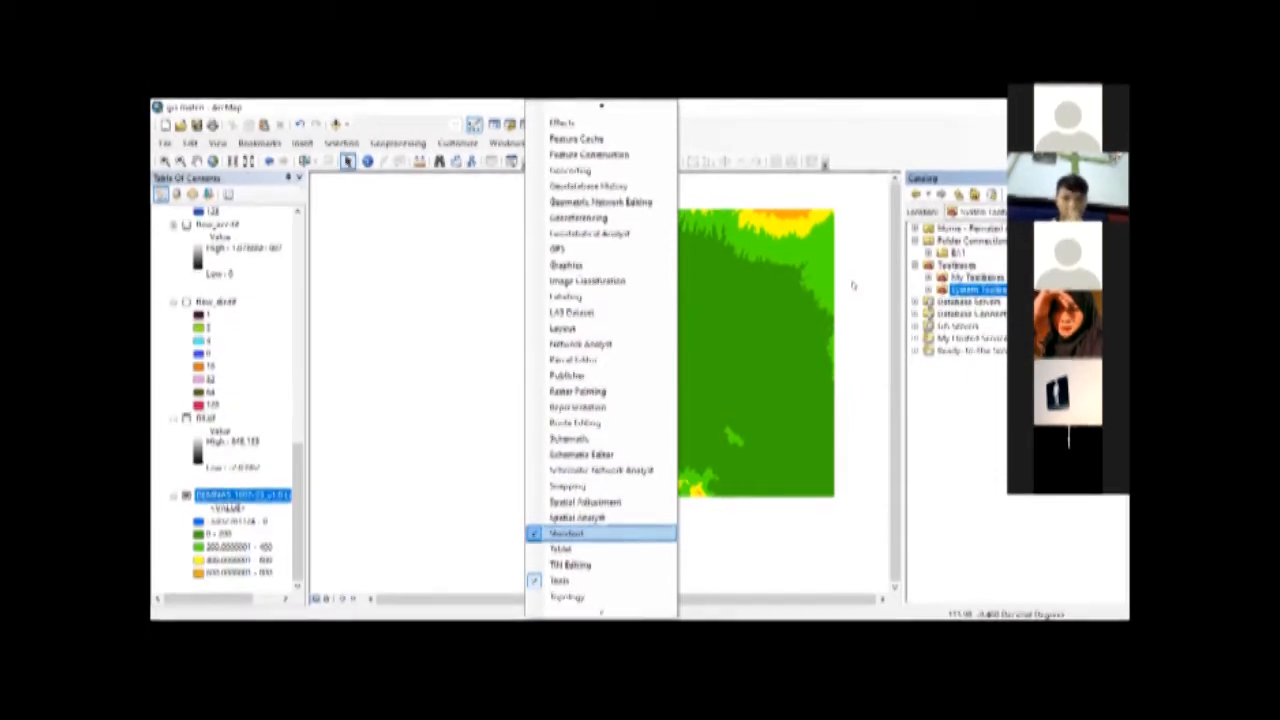
{"action": "left_click", "coordinate": [514, 250]}
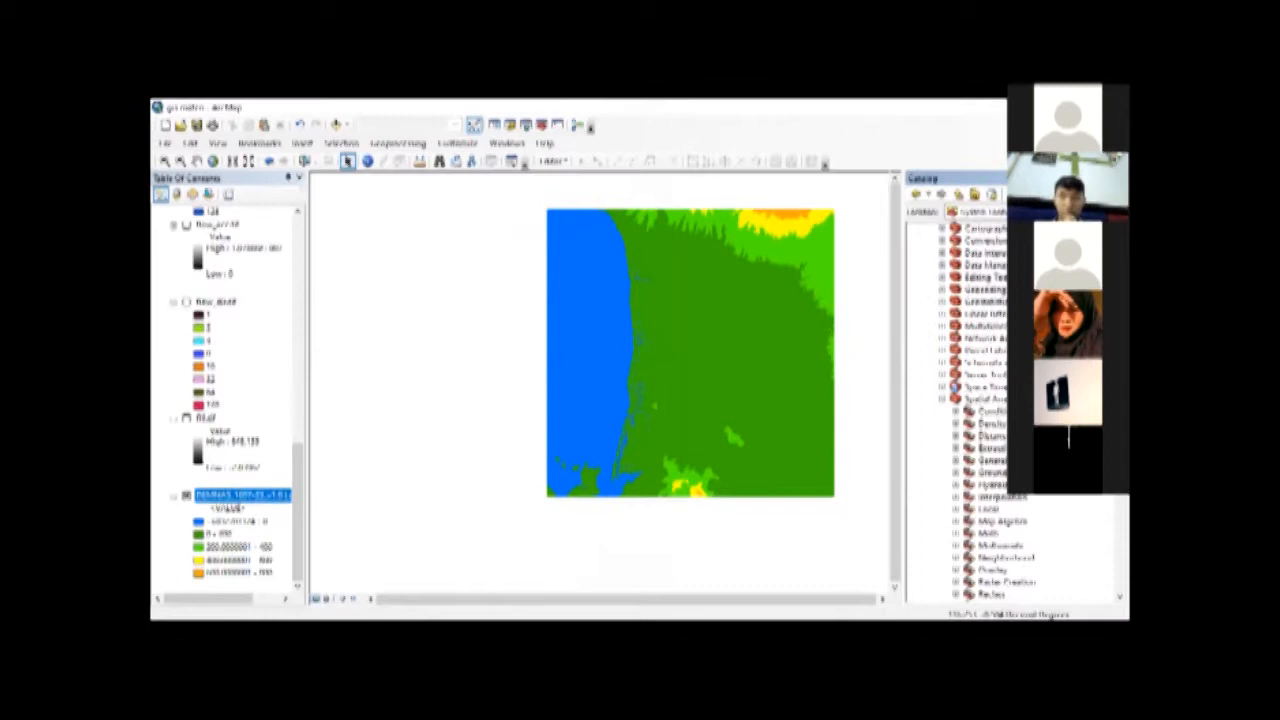
Step: Set the classified symbology of the DEMNAS elevation raster to 5 classes in its layer properties
{"action": "scroll", "coordinate": [1036, 518], "scroll_direction": "down", "scroll_amount": 5}
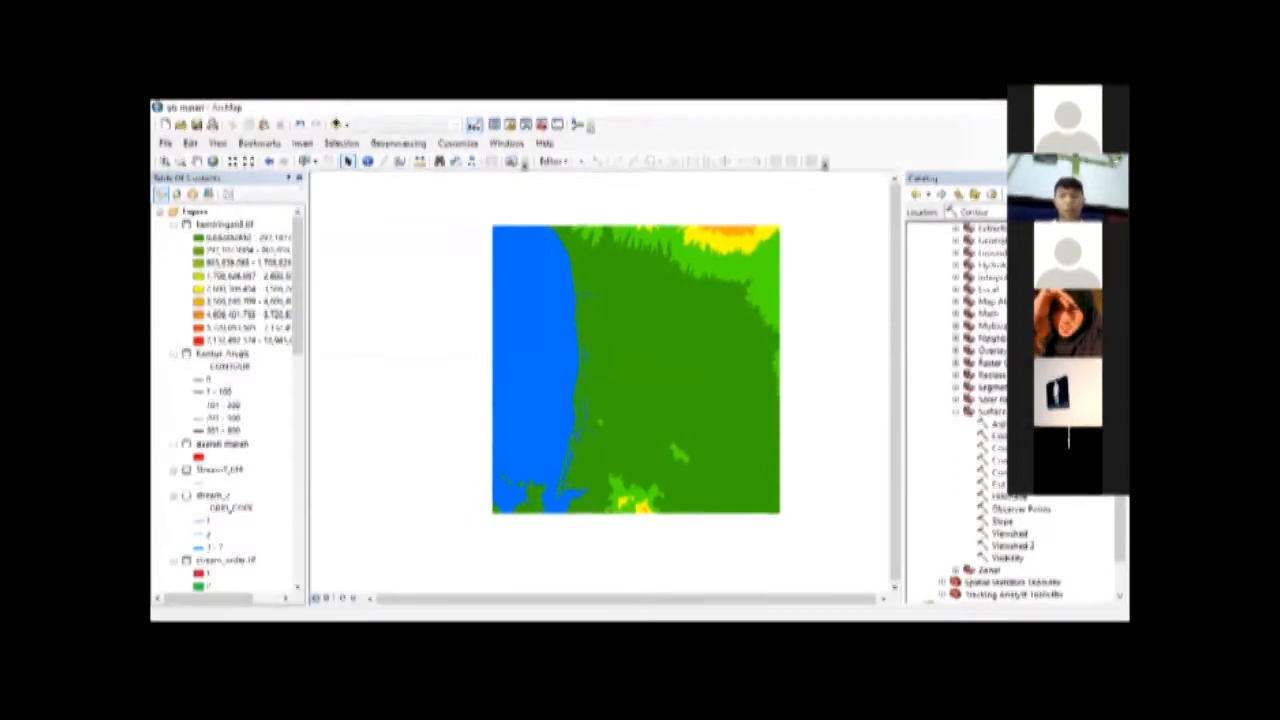
{"action": "scroll", "coordinate": [924, 305], "scroll_direction": "up", "scroll_amount": 8}
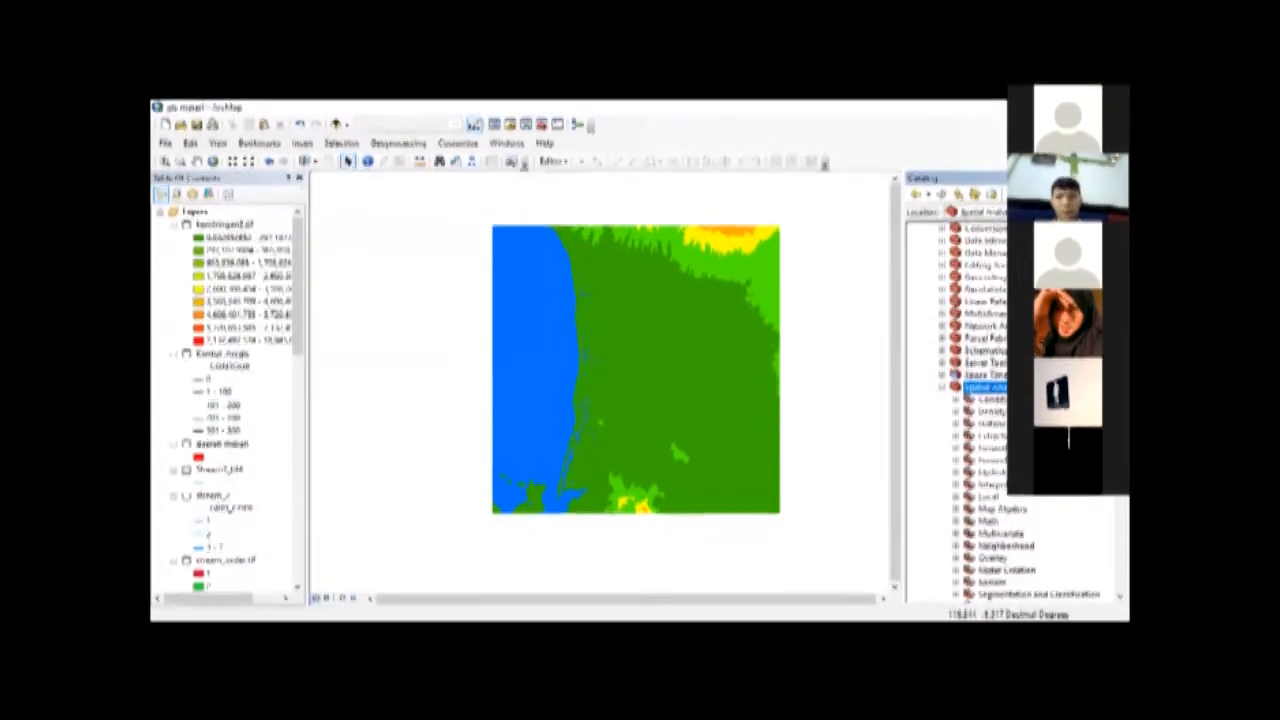
{"action": "scroll", "coordinate": [968, 567], "scroll_direction": "down", "scroll_amount": 2}
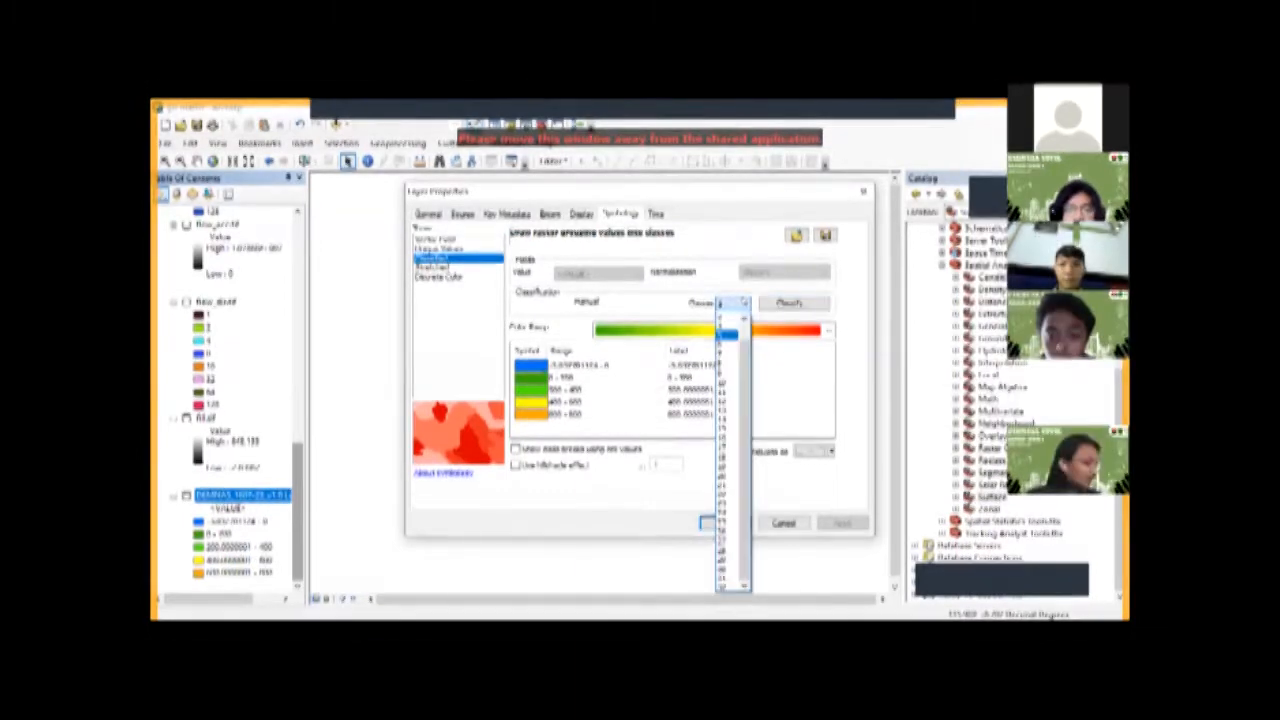
{"action": "left_click", "coordinate": [728, 333]}
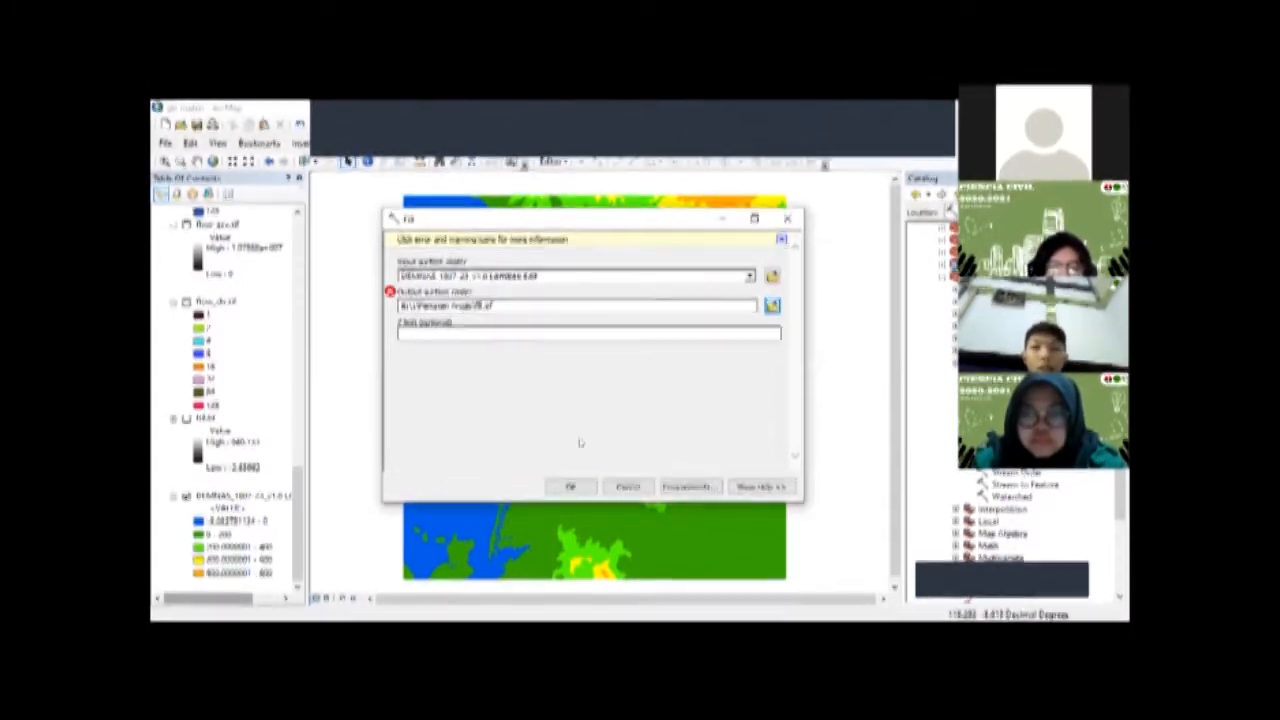
Step: Try to set up the Fill tool with the DEMNAS raster as input and a new fill output surface raster
{"action": "left_click", "coordinate": [772, 304]}
{"action": "type", "text": "fil"}
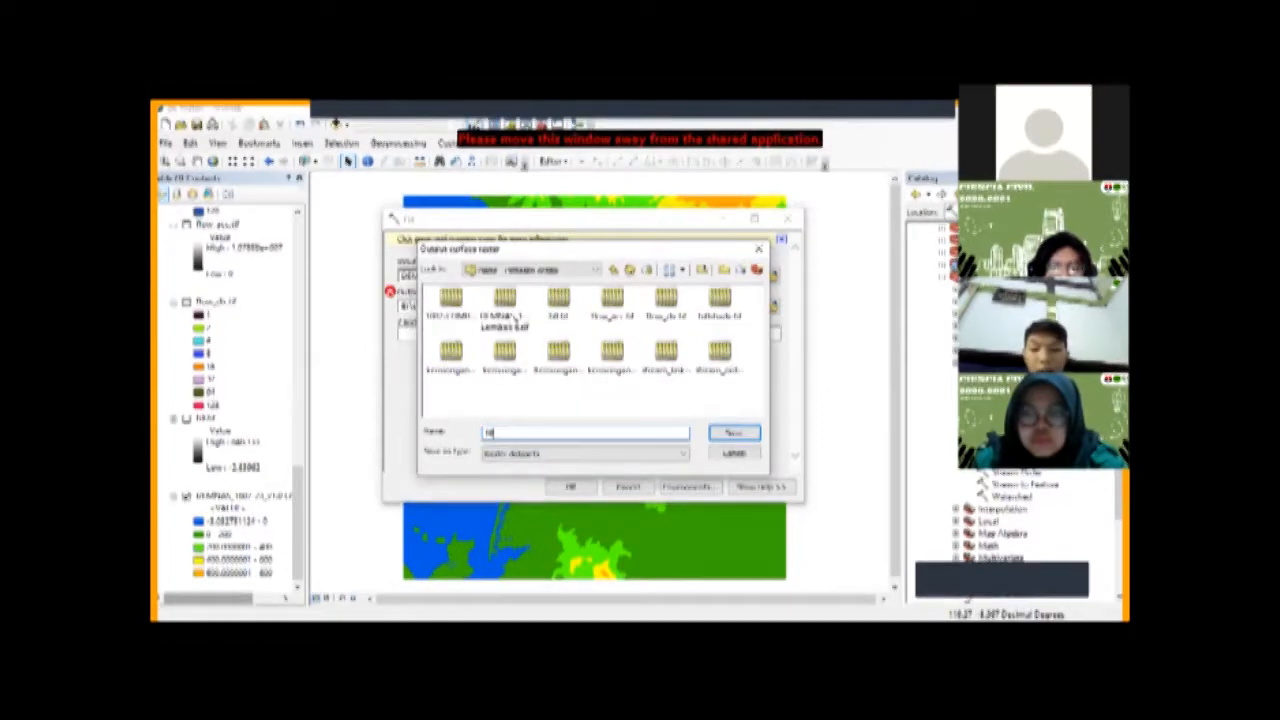
{"action": "type", "text": "l"}
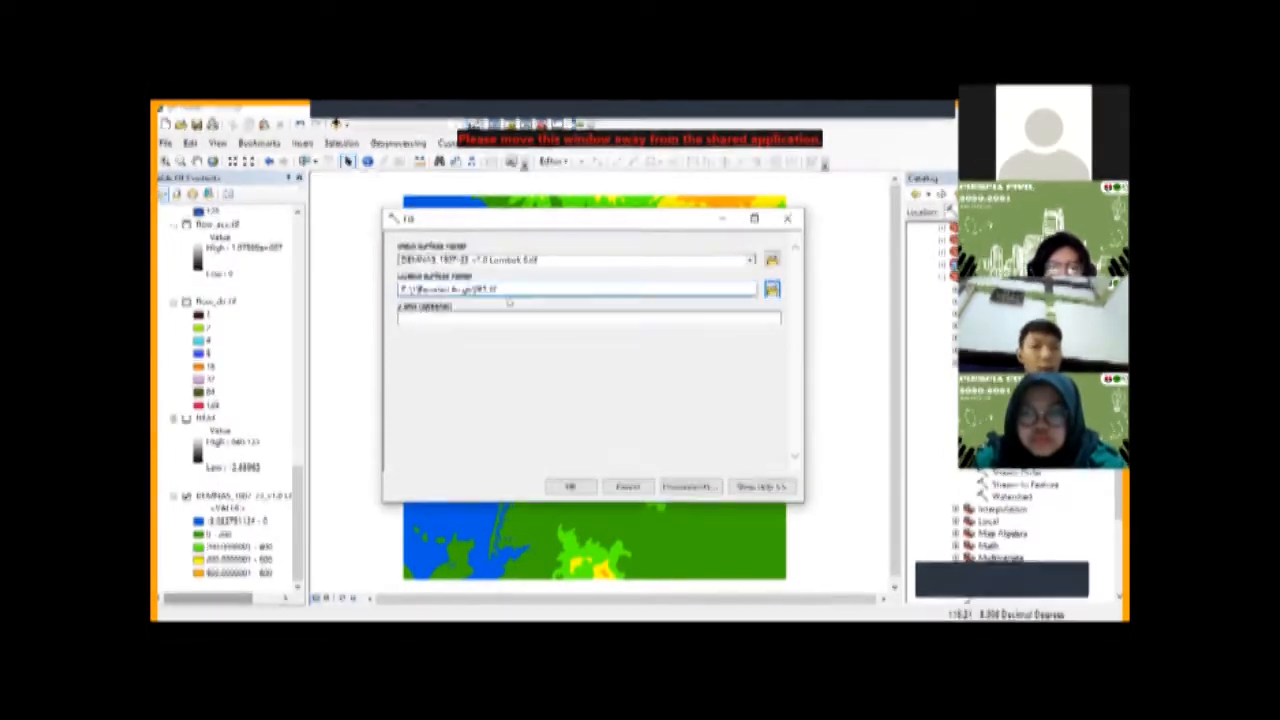
{"action": "left_click", "coordinate": [742, 315]}
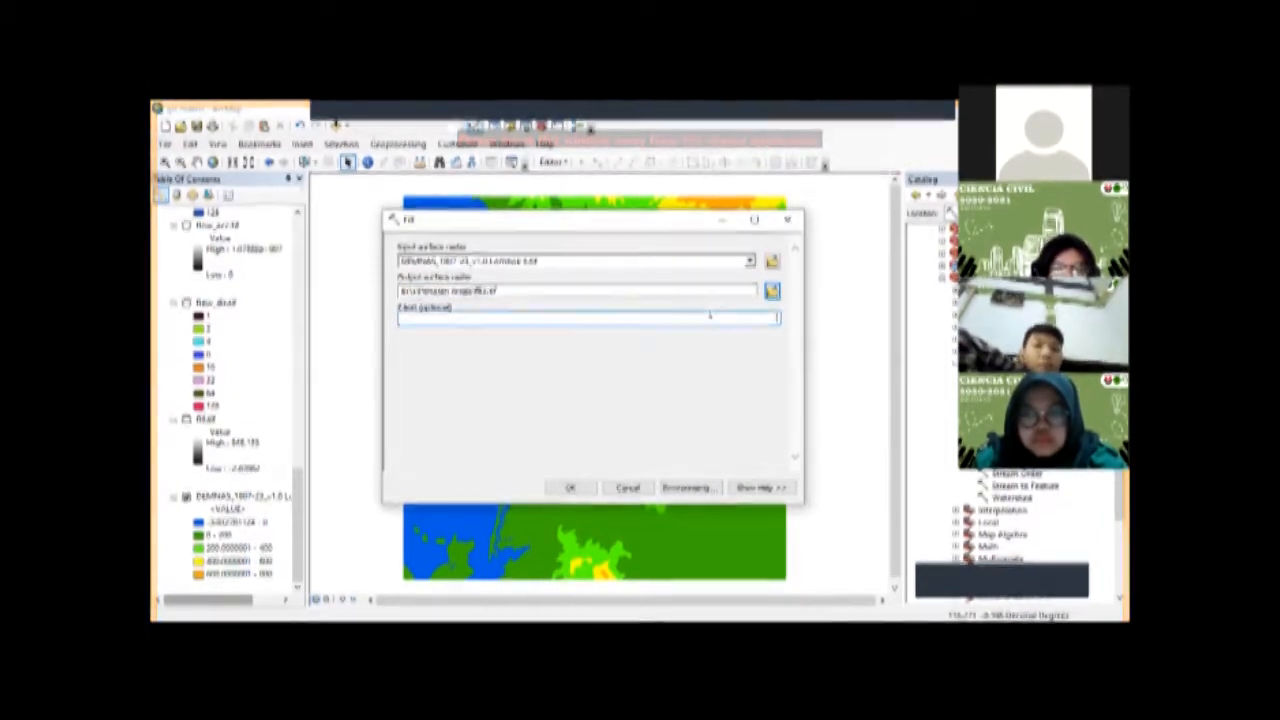
{"action": "left_click", "coordinate": [658, 258]}
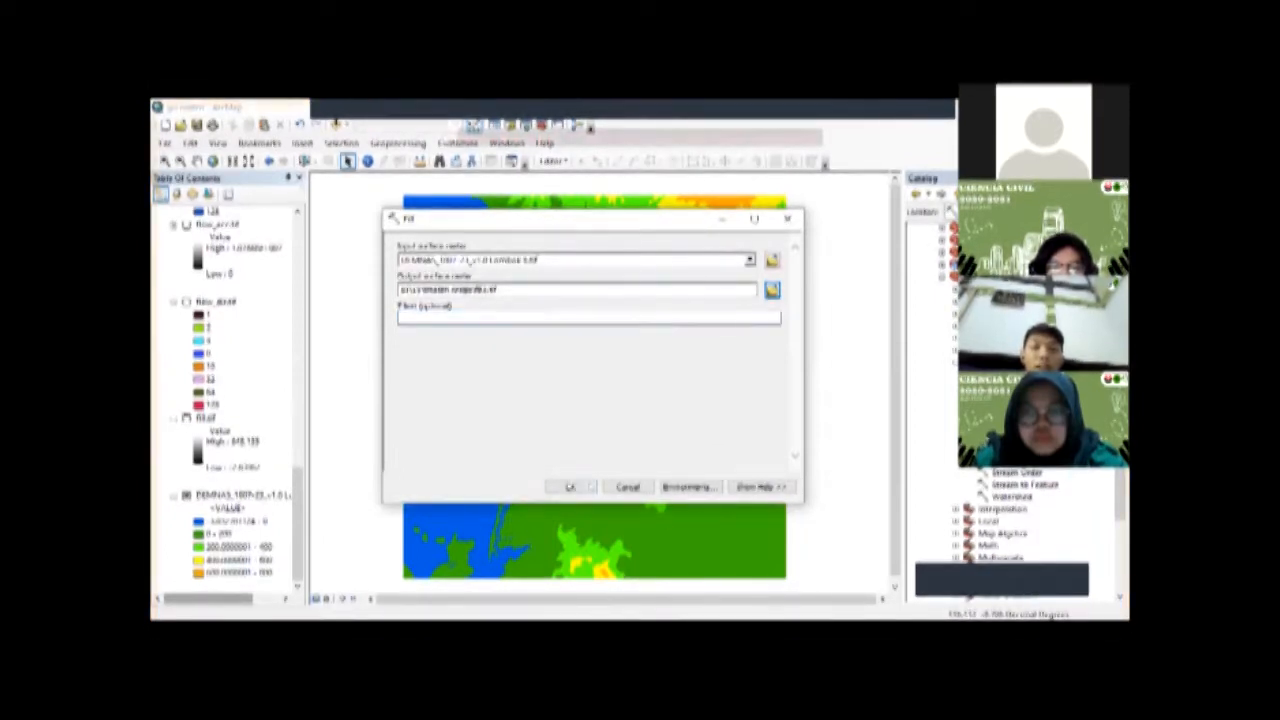
{"action": "left_click", "coordinate": [628, 487]}
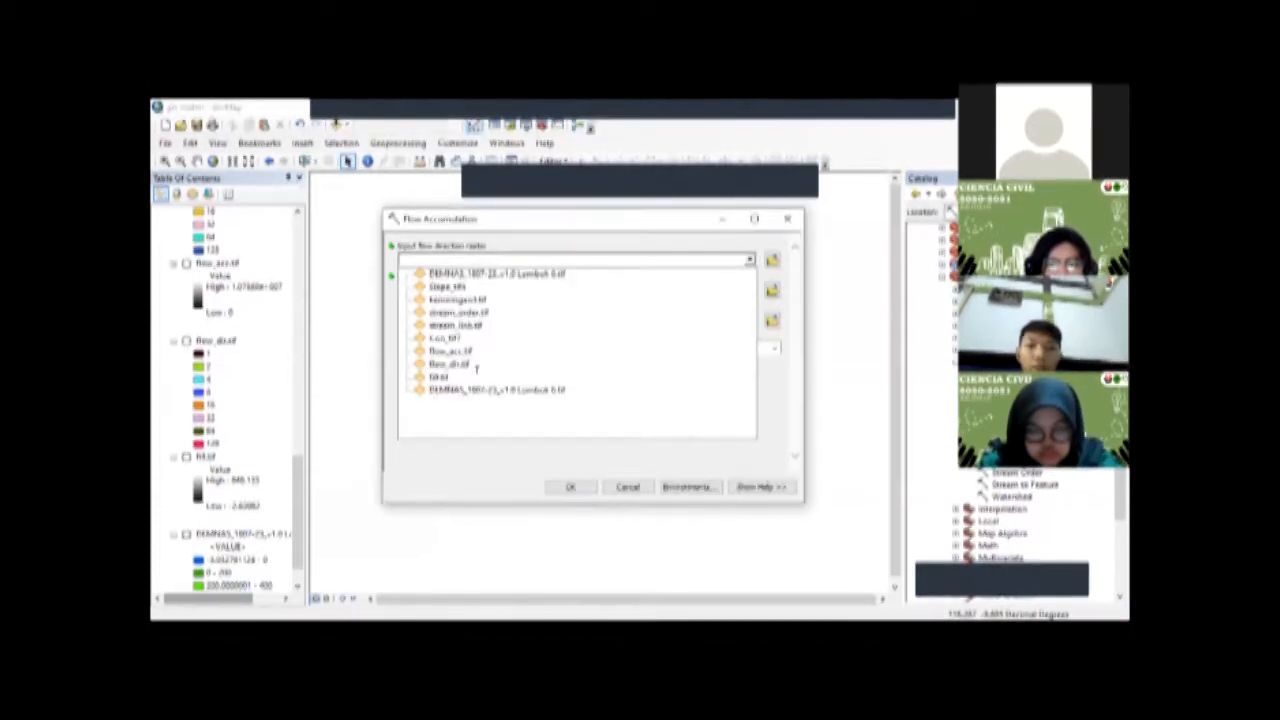
Step: Set up the Flow Accumulation tool by choosing its input raster and entering an output accumulation raster name starting with flow_
{"action": "left_click", "coordinate": [735, 286]}
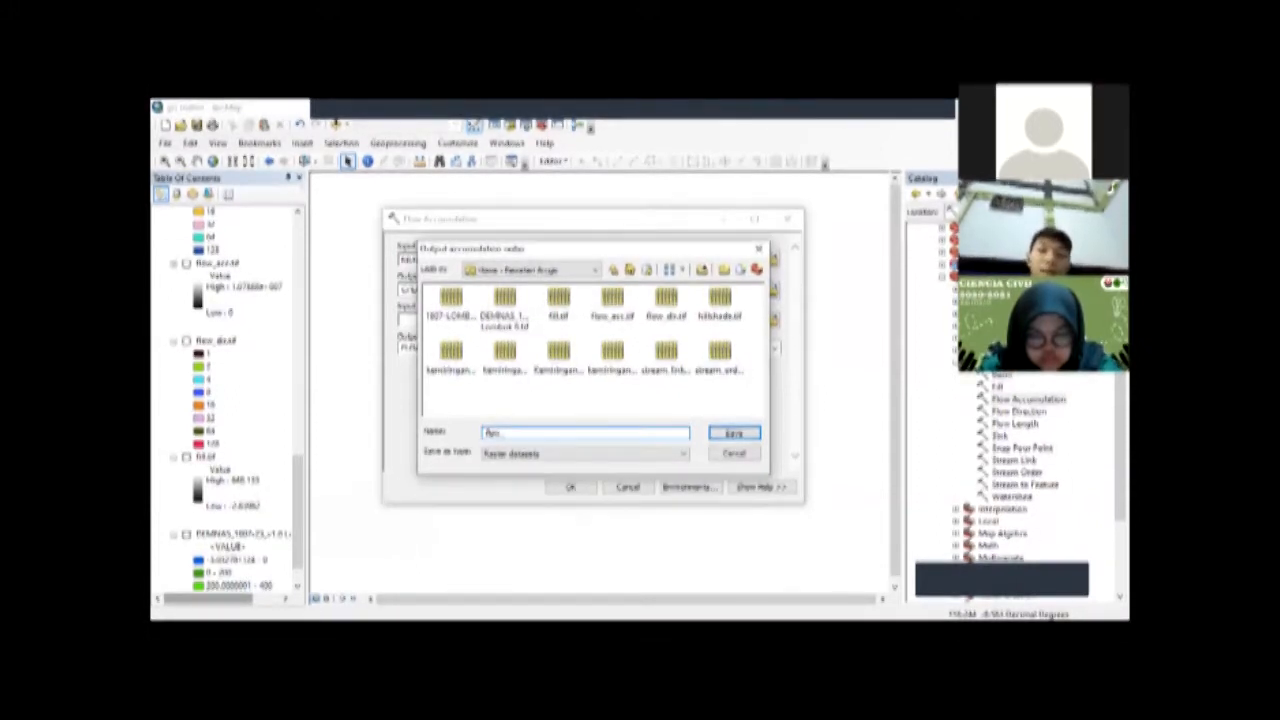
{"action": "type", "text": "_"}
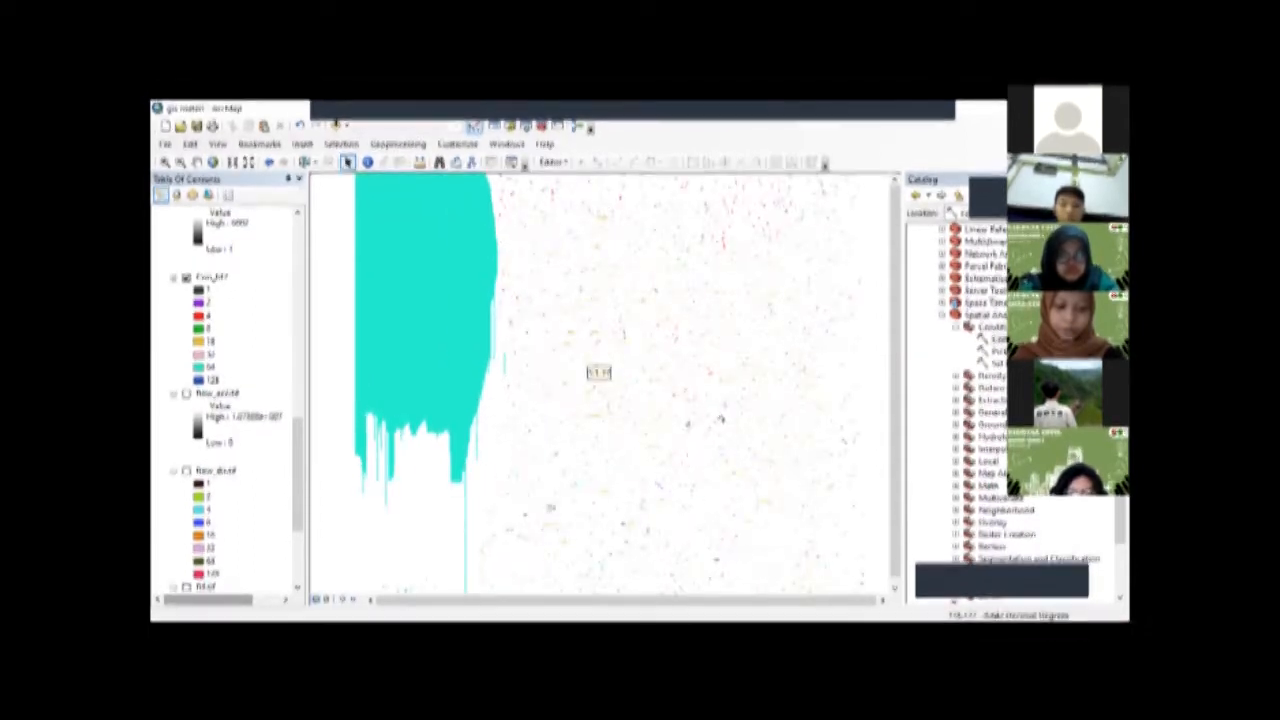
Step: Examine the Con raster on the map at several zoom levels
{"action": "scroll", "coordinate": [718, 413], "scroll_direction": "up", "scroll_amount": 2}
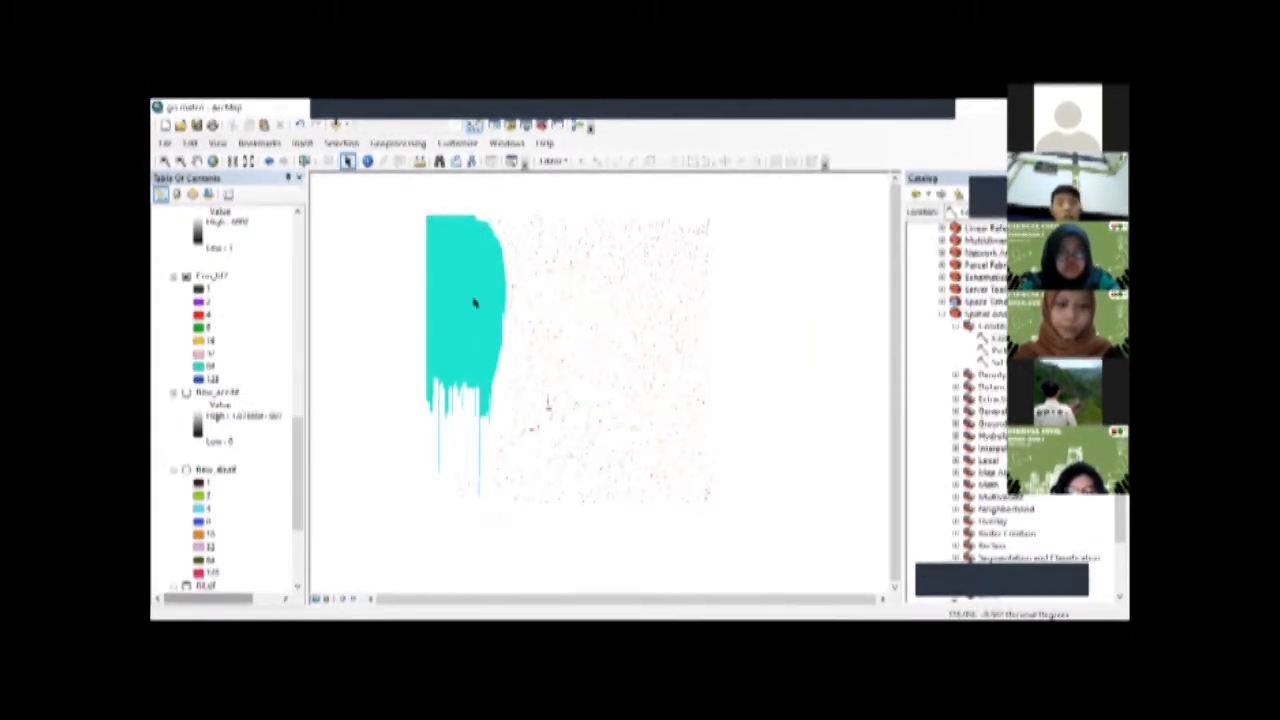
{"action": "scroll", "coordinate": [598, 370], "scroll_direction": "down", "scroll_amount": 3}
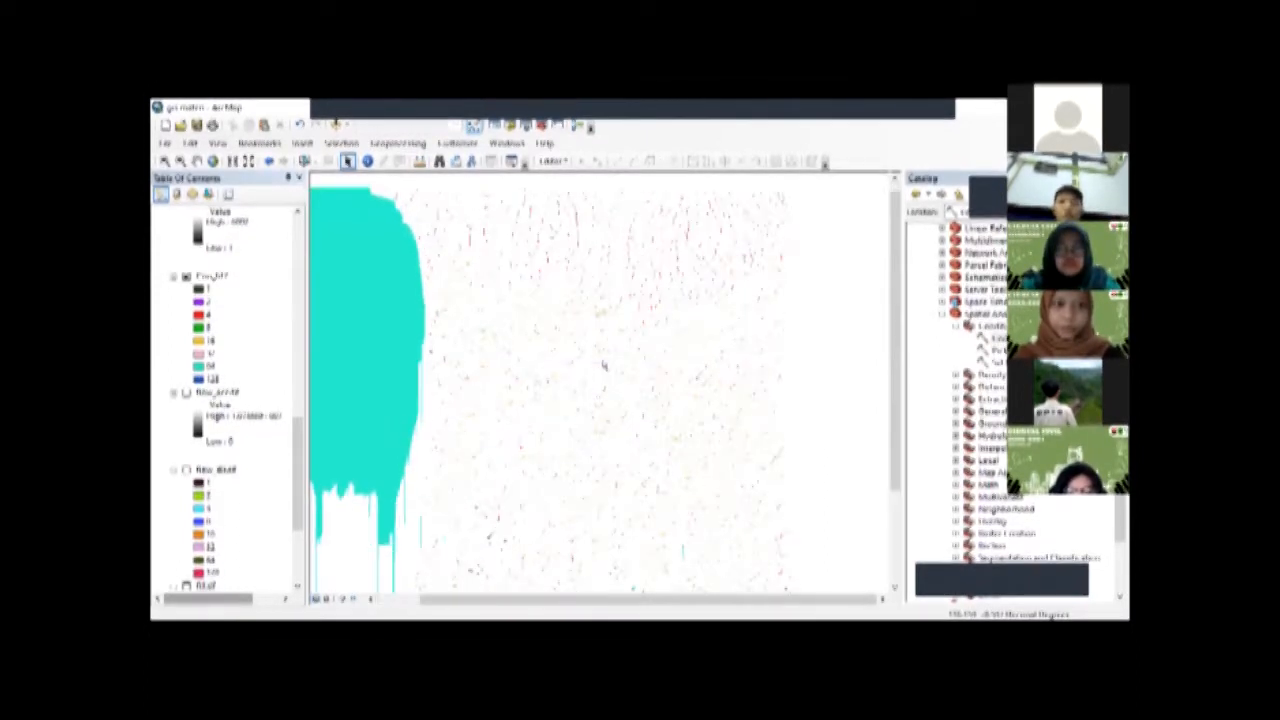
{"action": "scroll", "coordinate": [598, 370], "scroll_direction": "up", "scroll_amount": 2}
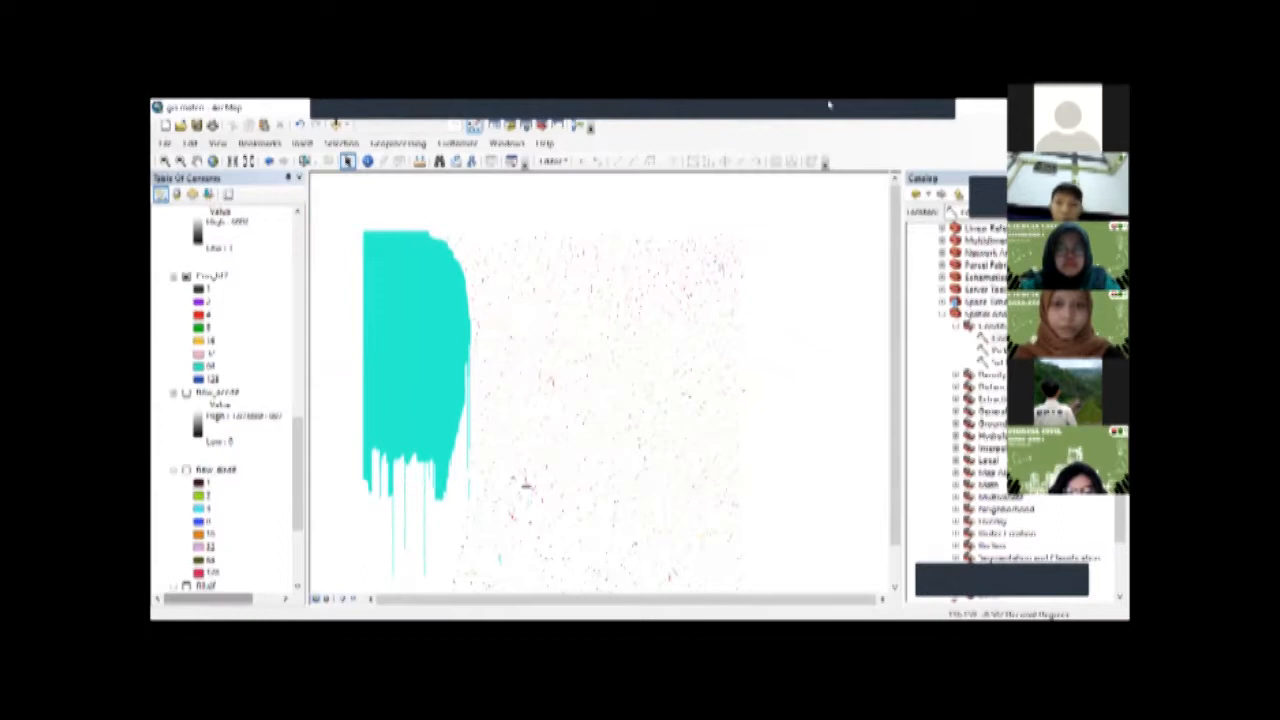
{"action": "left_click", "coordinate": [737, 103]}
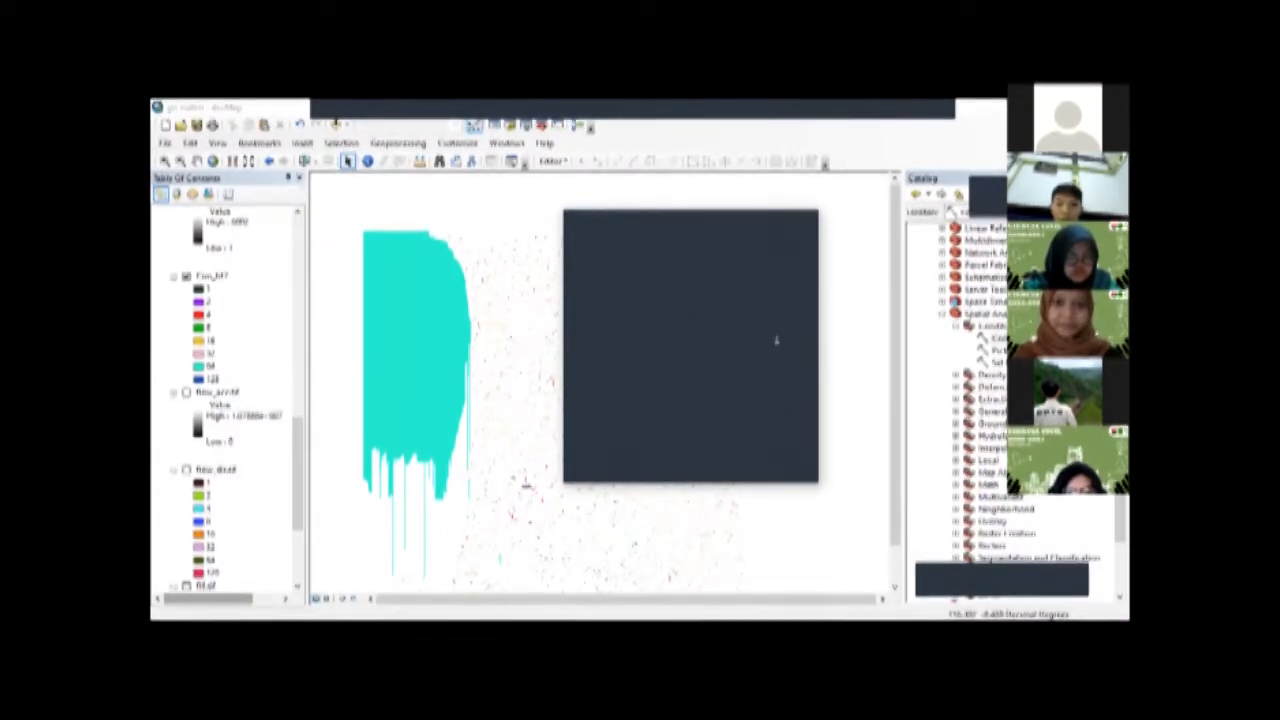
{"action": "left_click", "coordinate": [826, 398]}
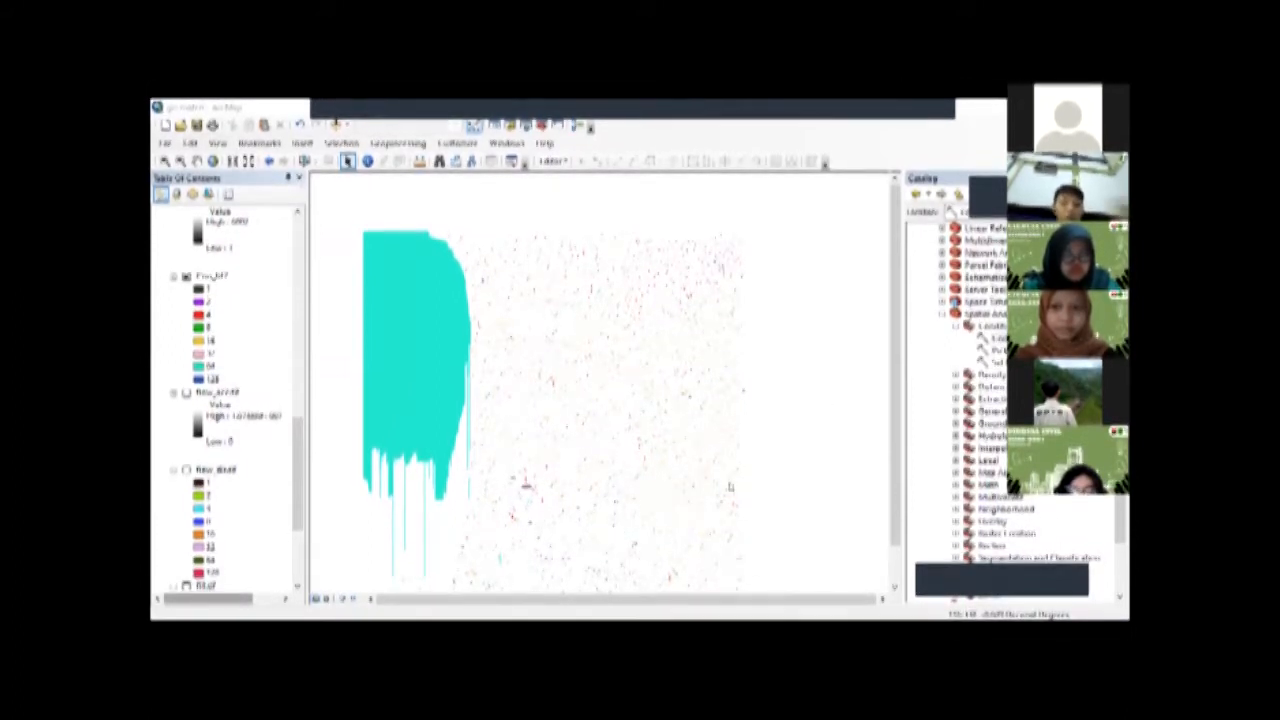
Step: Browse the Spatial Analyst toolsets and the map's layer list from the stream rasters up to the first layer
{"action": "scroll", "coordinate": [228, 400], "scroll_direction": "up", "scroll_amount": 1}
{"action": "scroll", "coordinate": [246, 372], "scroll_direction": "up", "scroll_amount": 1}
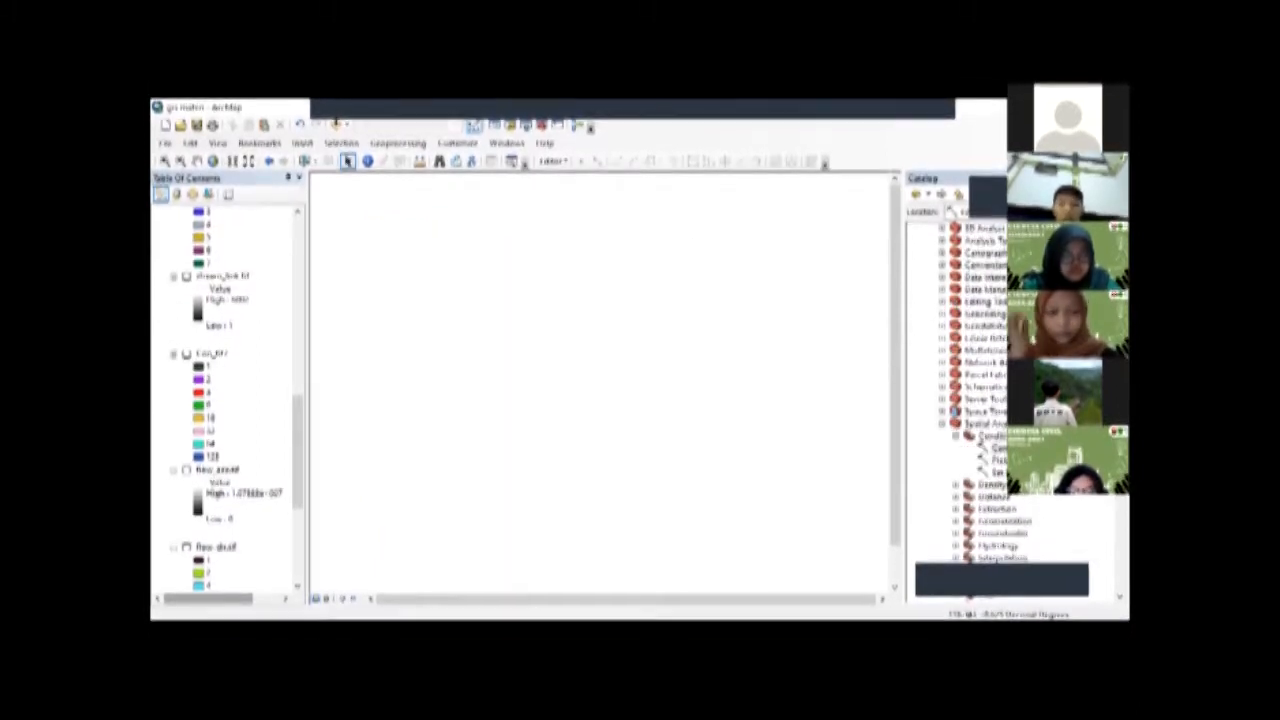
{"action": "scroll", "coordinate": [975, 380], "scroll_direction": "up", "scroll_amount": 2}
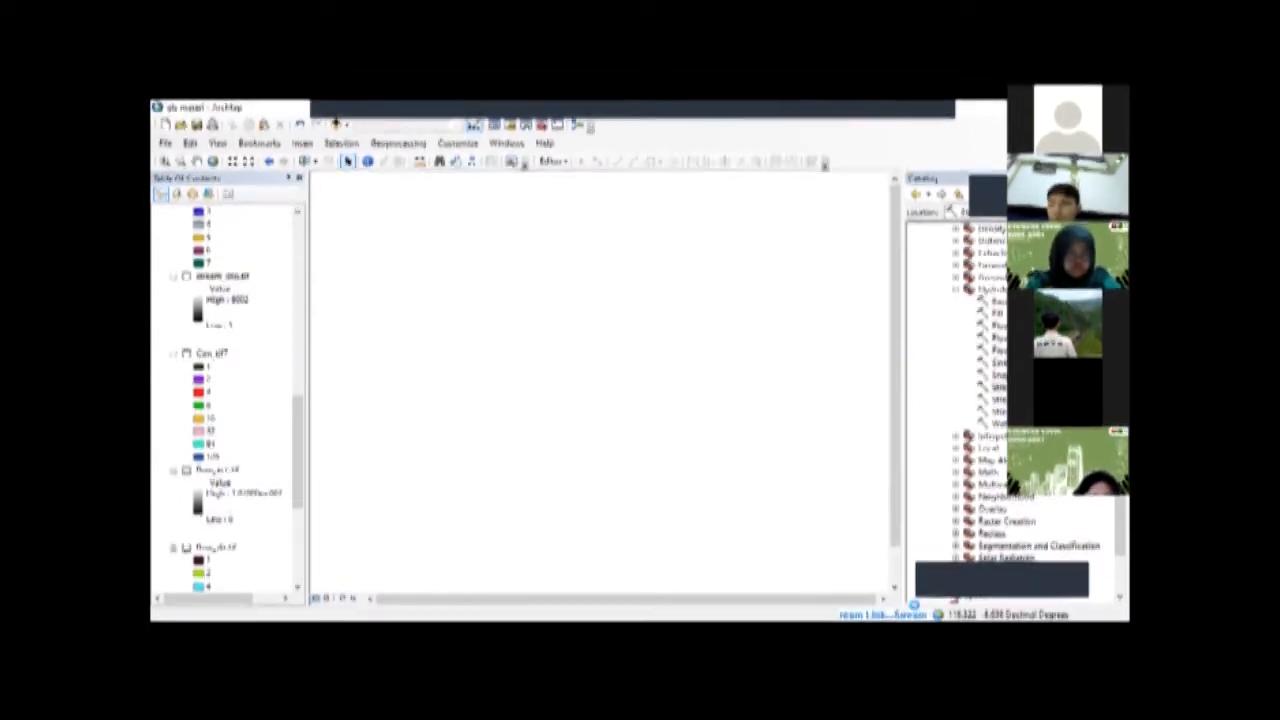
{"action": "scroll", "coordinate": [228, 400], "scroll_direction": "up", "scroll_amount": 10}
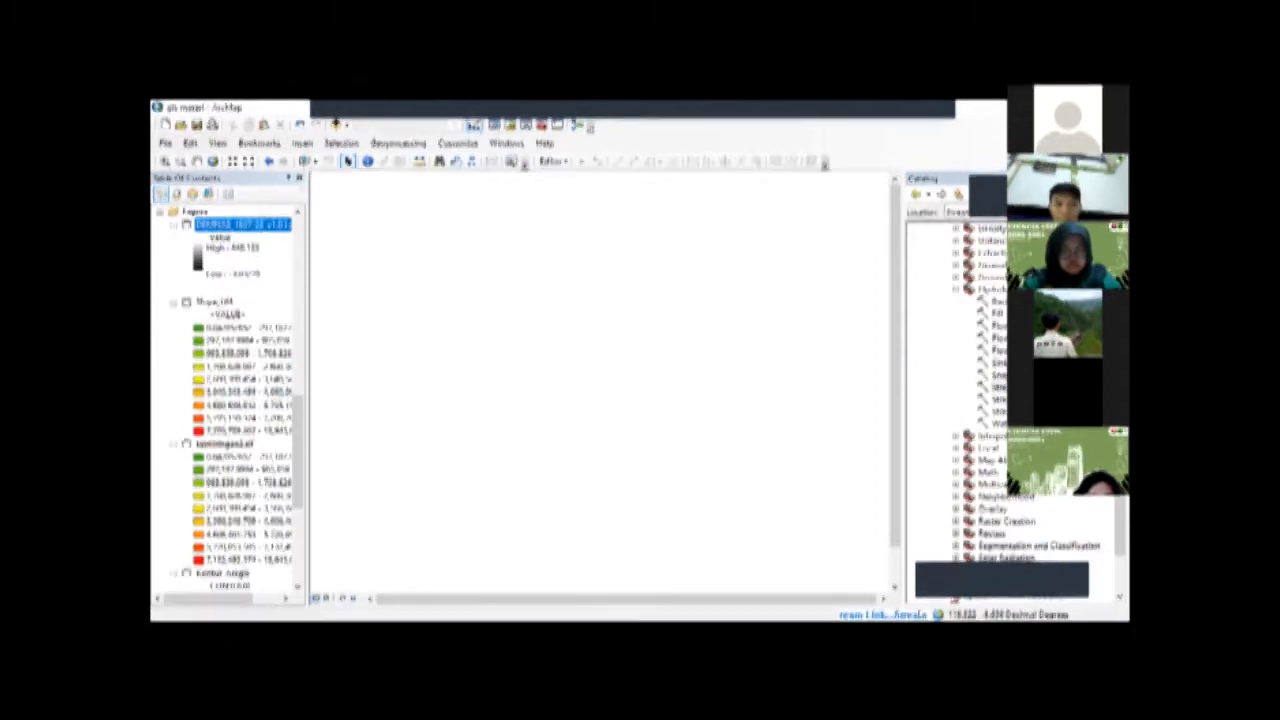
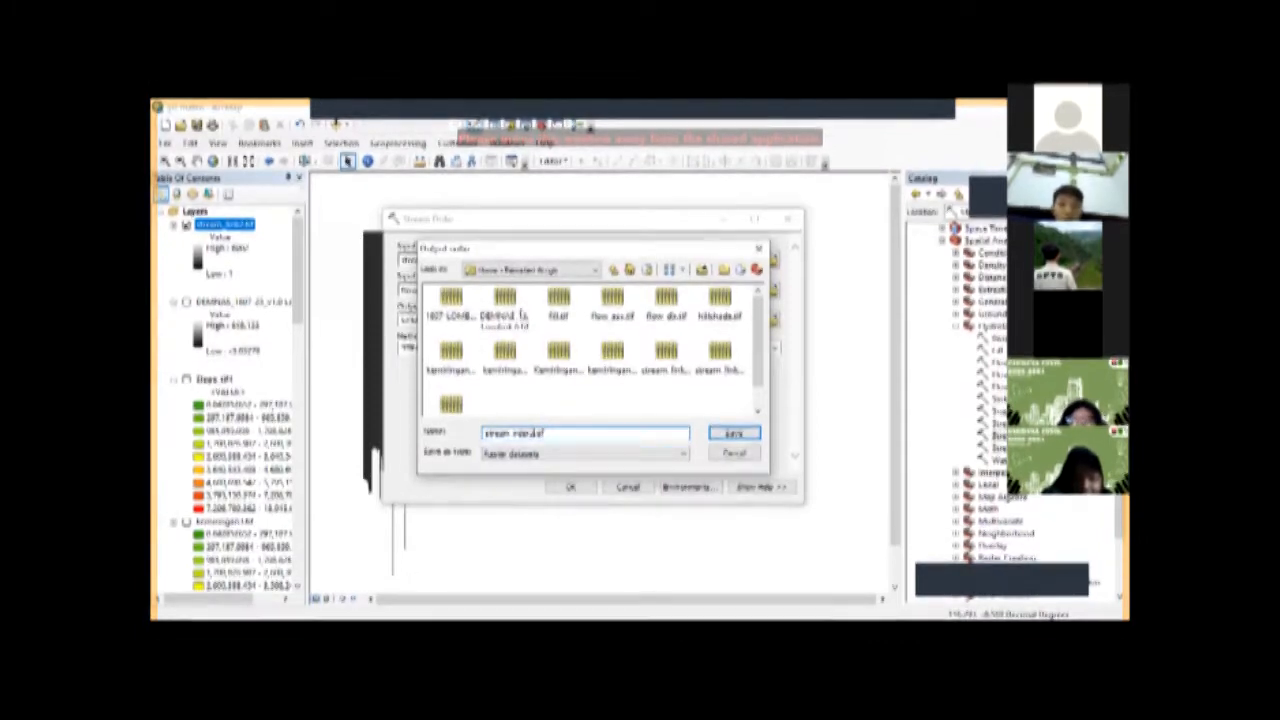
Step: Specify the Stream Order tool's output raster, open its ordering method choices, and hide the stream_order.tif layer
{"action": "key", "text": "Return"}
{"action": "left_click", "coordinate": [776, 348]}
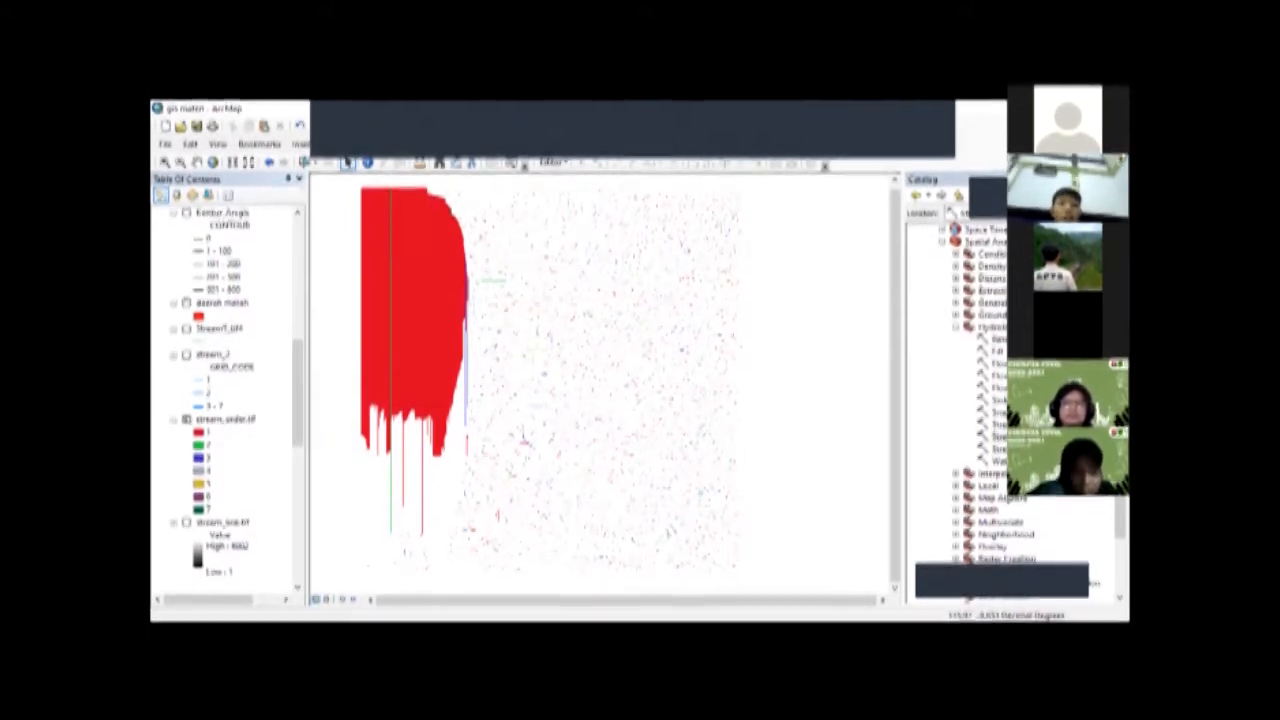
{"action": "left_click", "coordinate": [187, 420]}
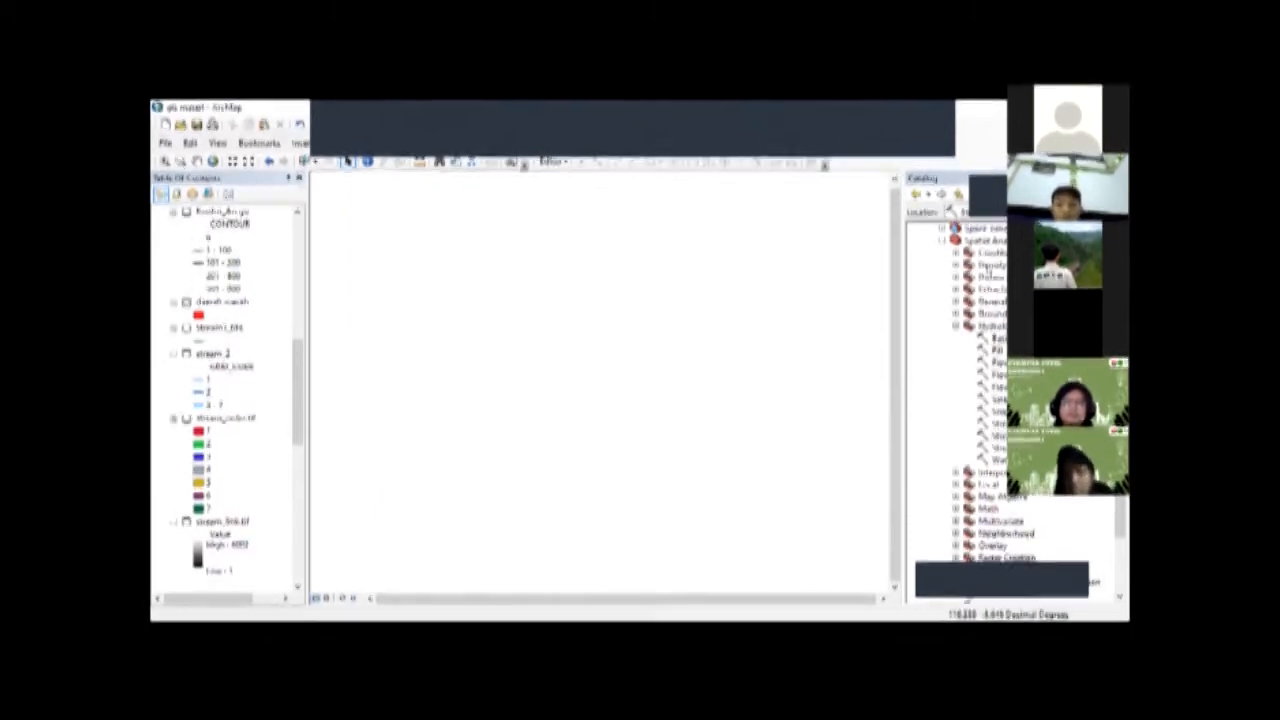
{"action": "left_click", "coordinate": [978, 289]}
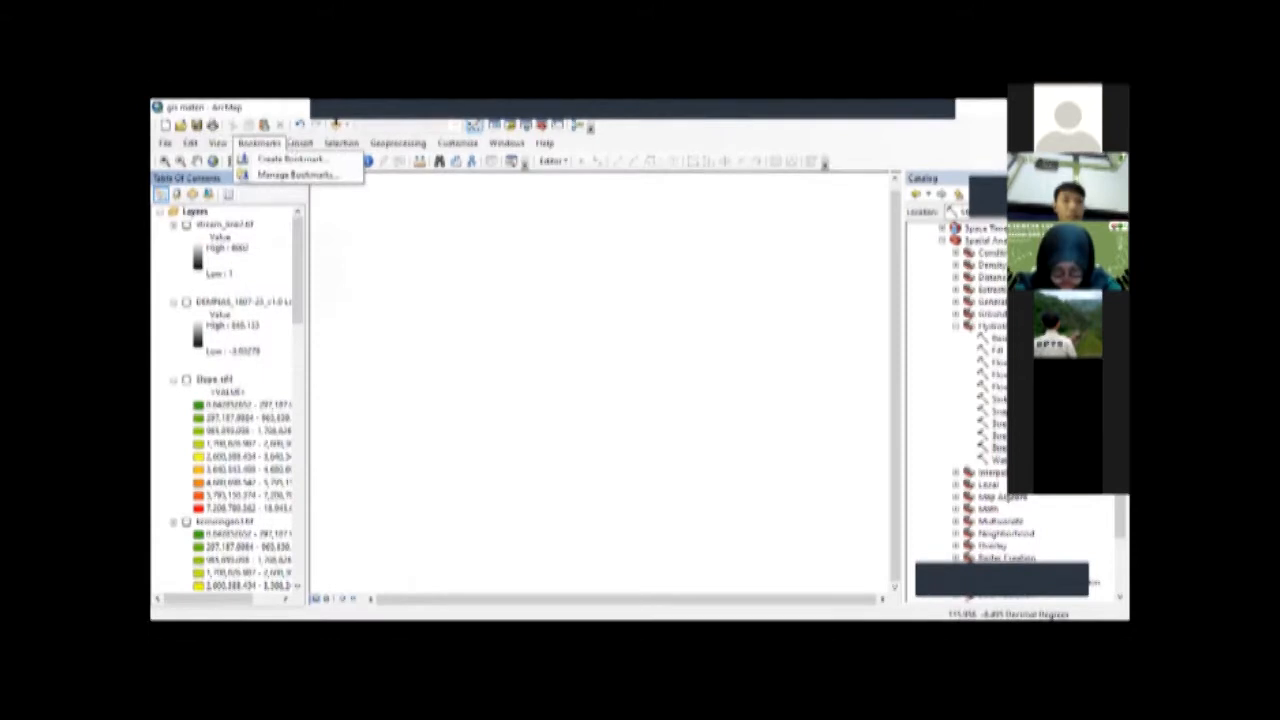
Step: Insert the geological map picture into the data view and choose the blue-area polygon layer for an editing session
{"action": "mouse_move", "coordinate": [302, 144]}
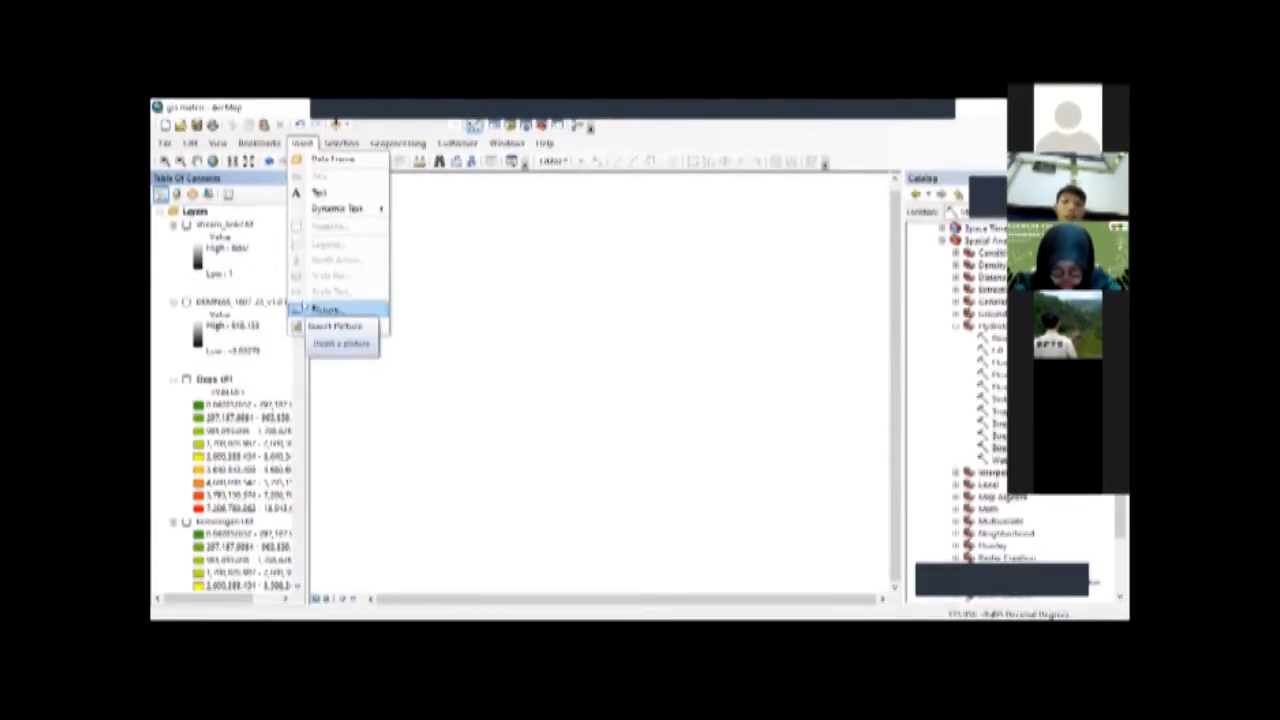
{"action": "left_click", "coordinate": [314, 308]}
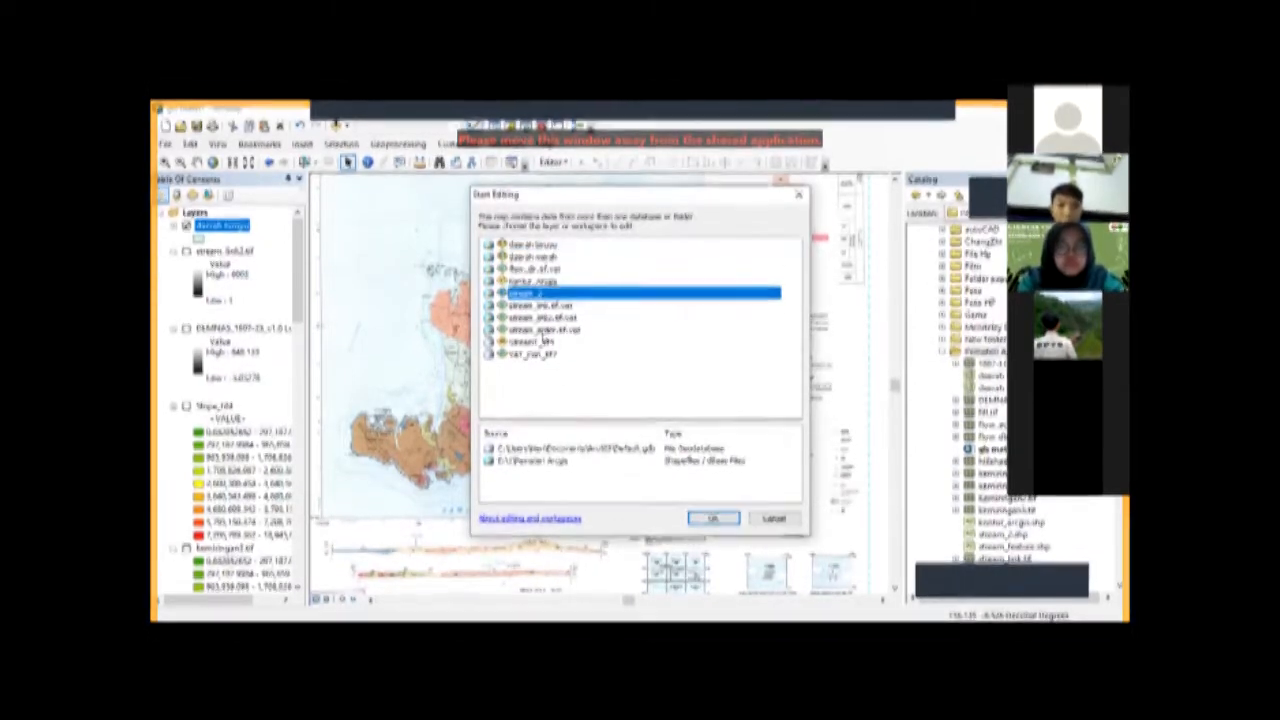
{"action": "left_click", "coordinate": [575, 244]}
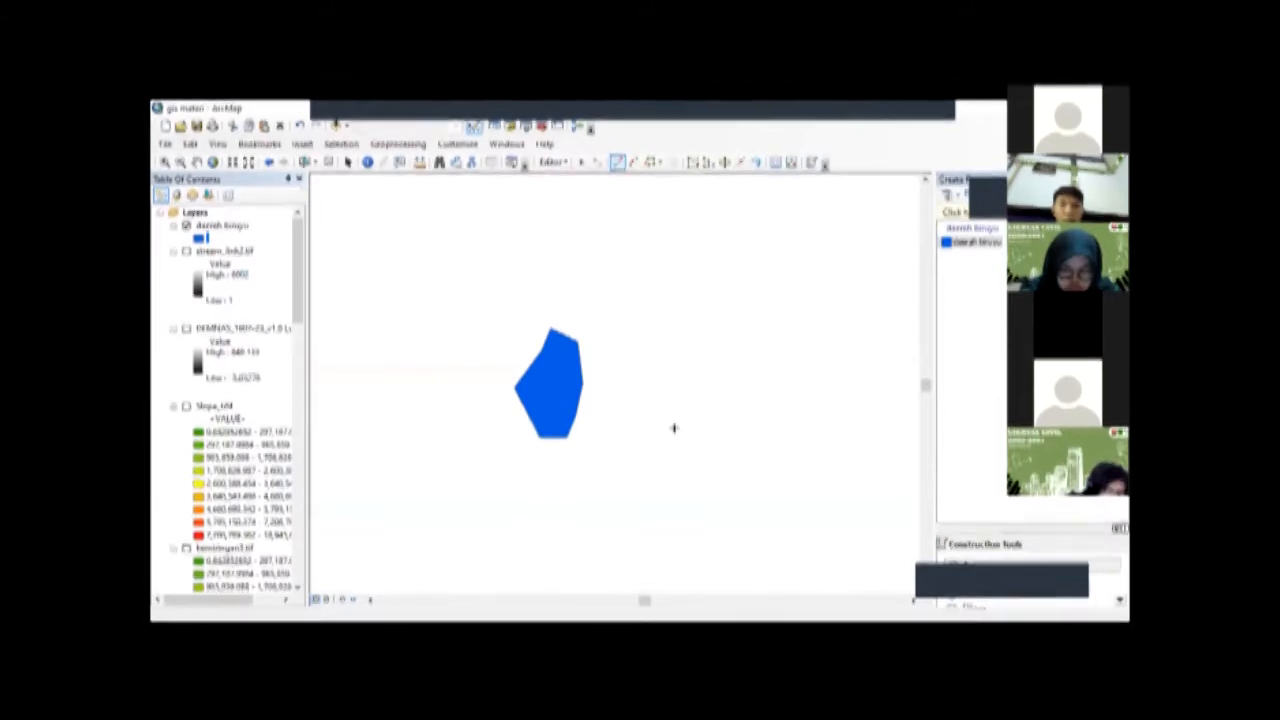
Step: Stop editing the blue-area polygon layer and delete the geological map picture from the map
{"action": "scroll", "coordinate": [646, 386], "scroll_direction": "down", "scroll_amount": 1}
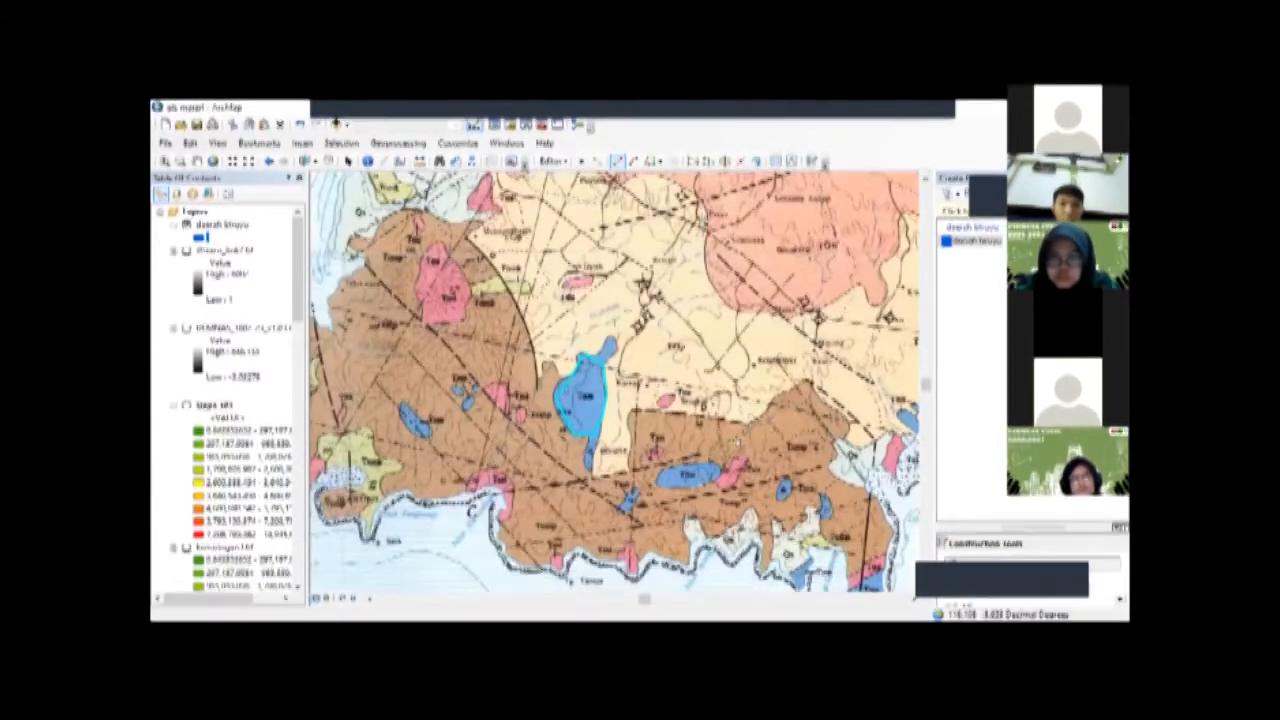
{"action": "left_click", "coordinate": [553, 161]}
{"action": "left_click", "coordinate": [574, 192]}
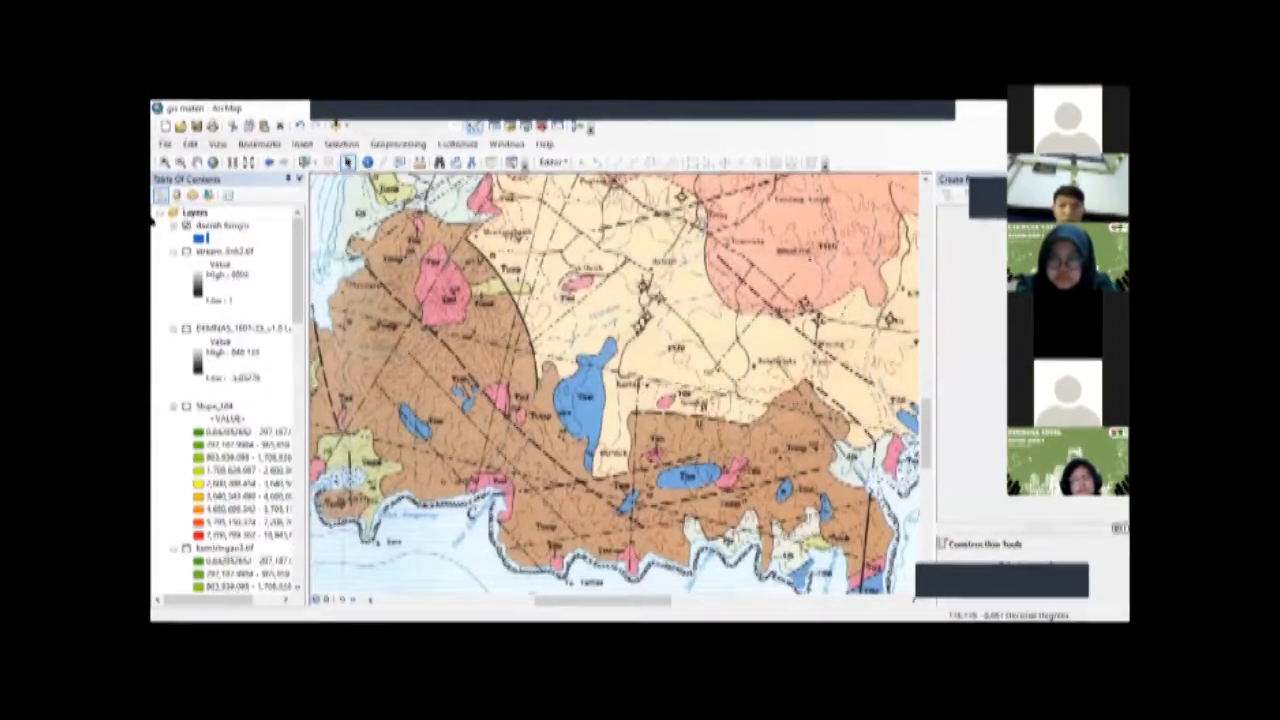
{"action": "scroll", "coordinate": [740, 440], "scroll_direction": "down", "scroll_amount": 1}
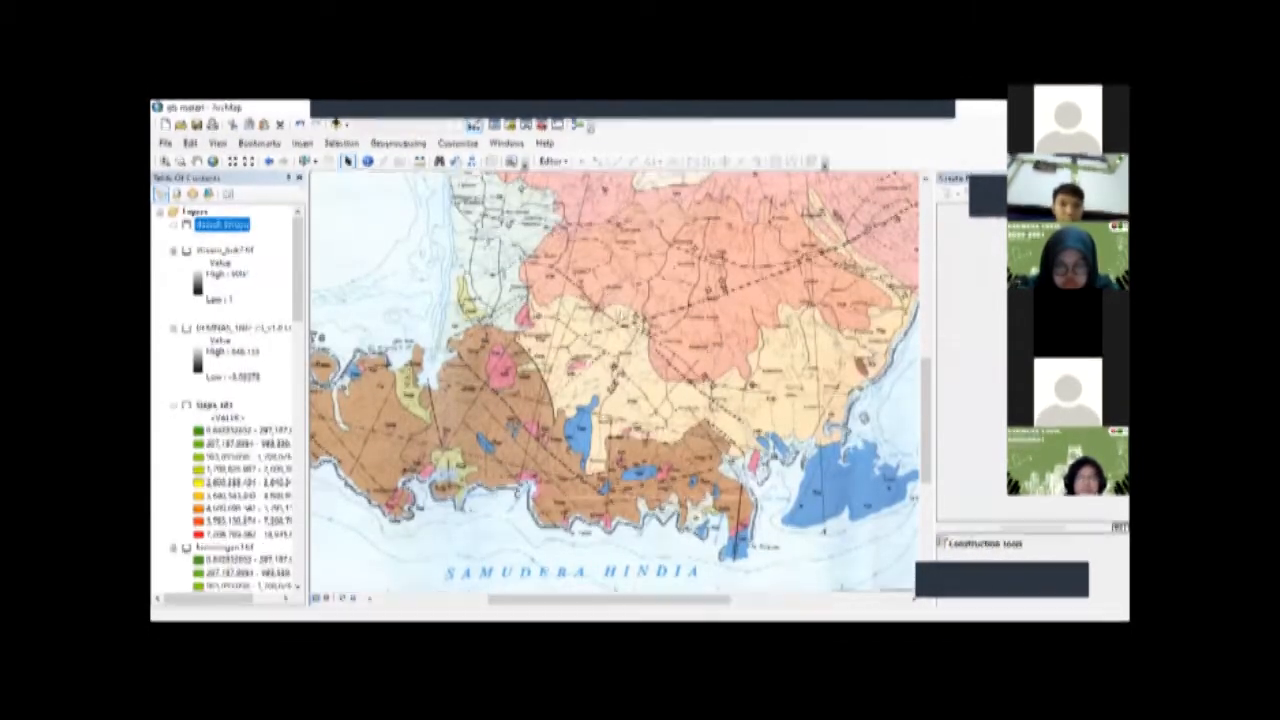
{"action": "right_click", "coordinate": [622, 284]}
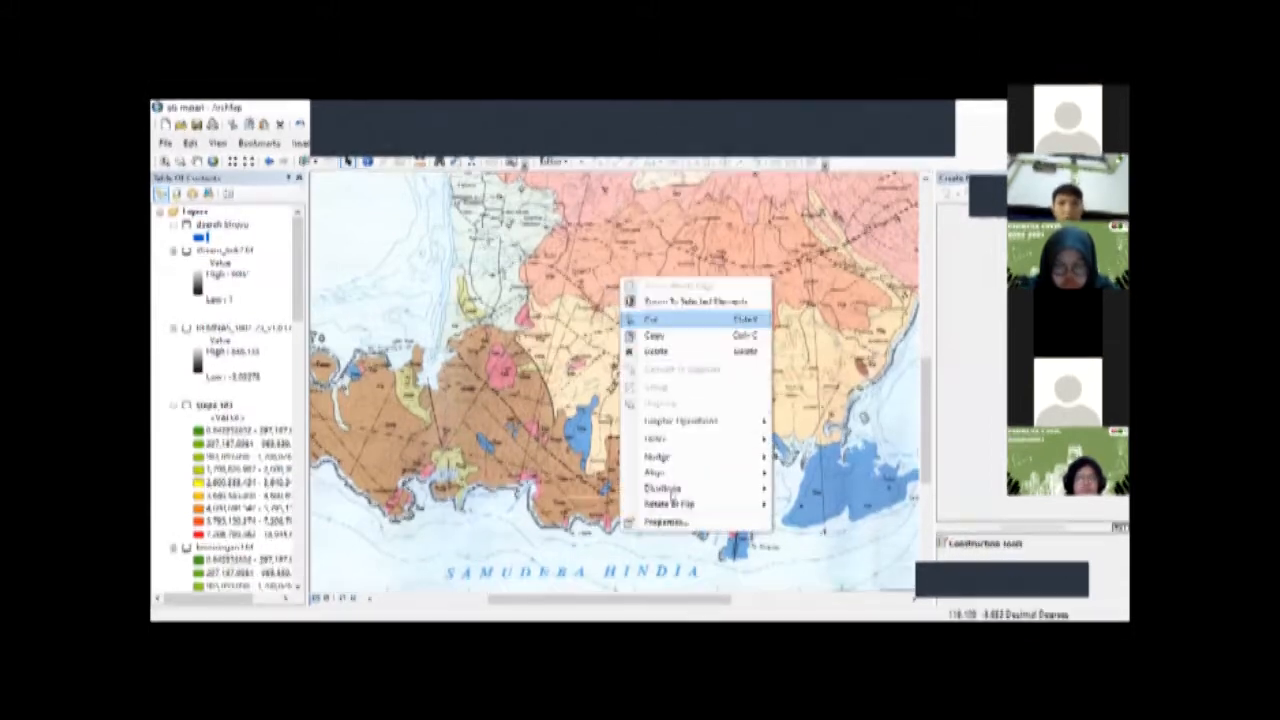
{"action": "right_click", "coordinate": [614, 297]}
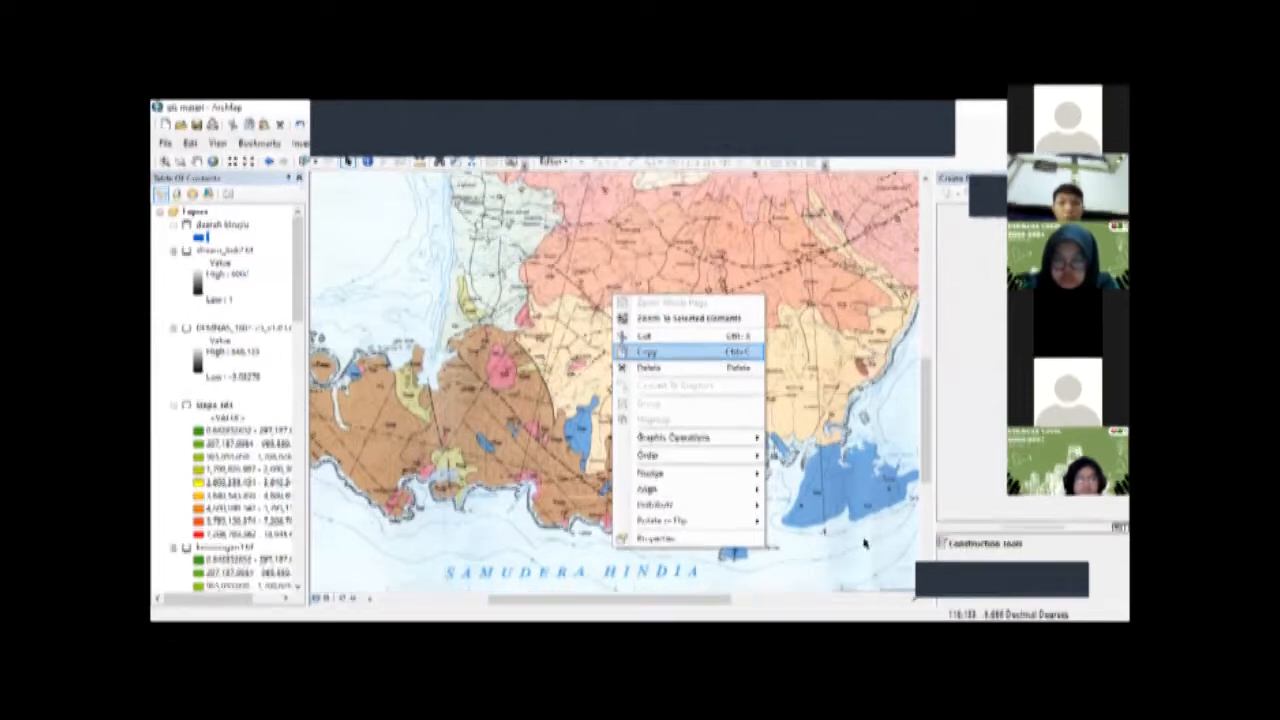
{"action": "left_click", "coordinate": [648, 368]}
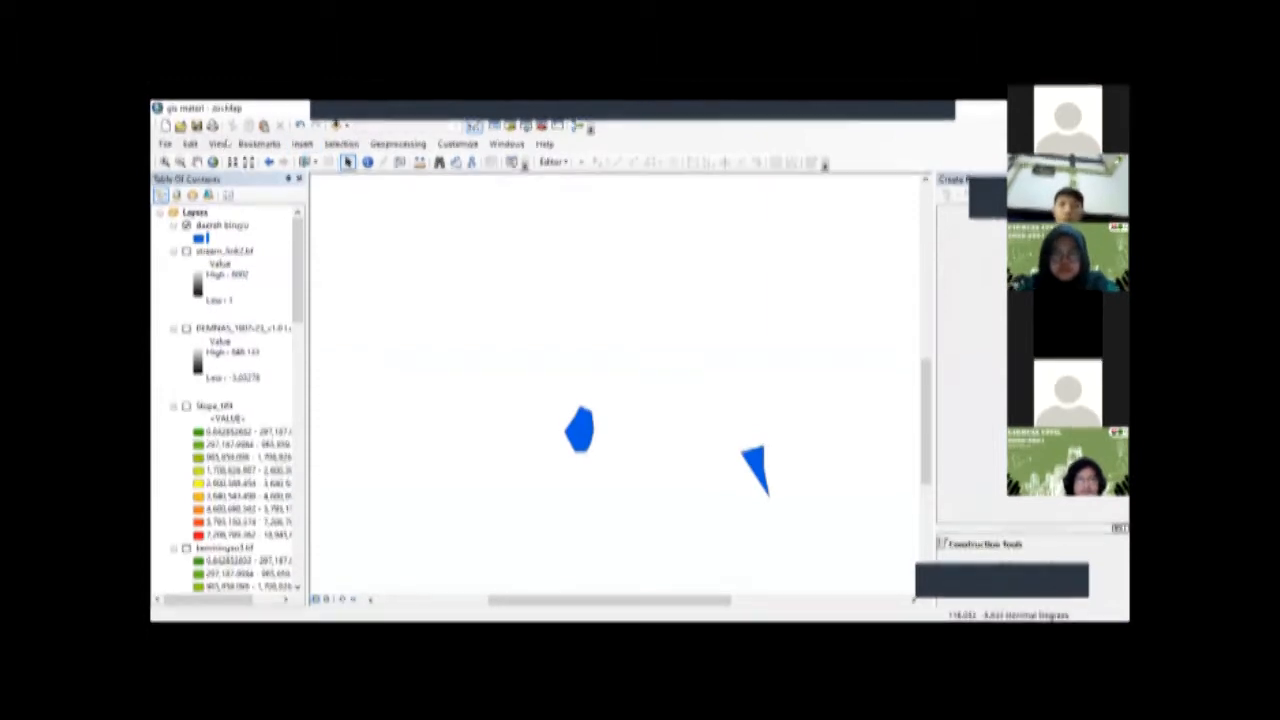
Step: Insert the geological map picture again and close the Create Features window
{"action": "left_click", "coordinate": [301, 144]}
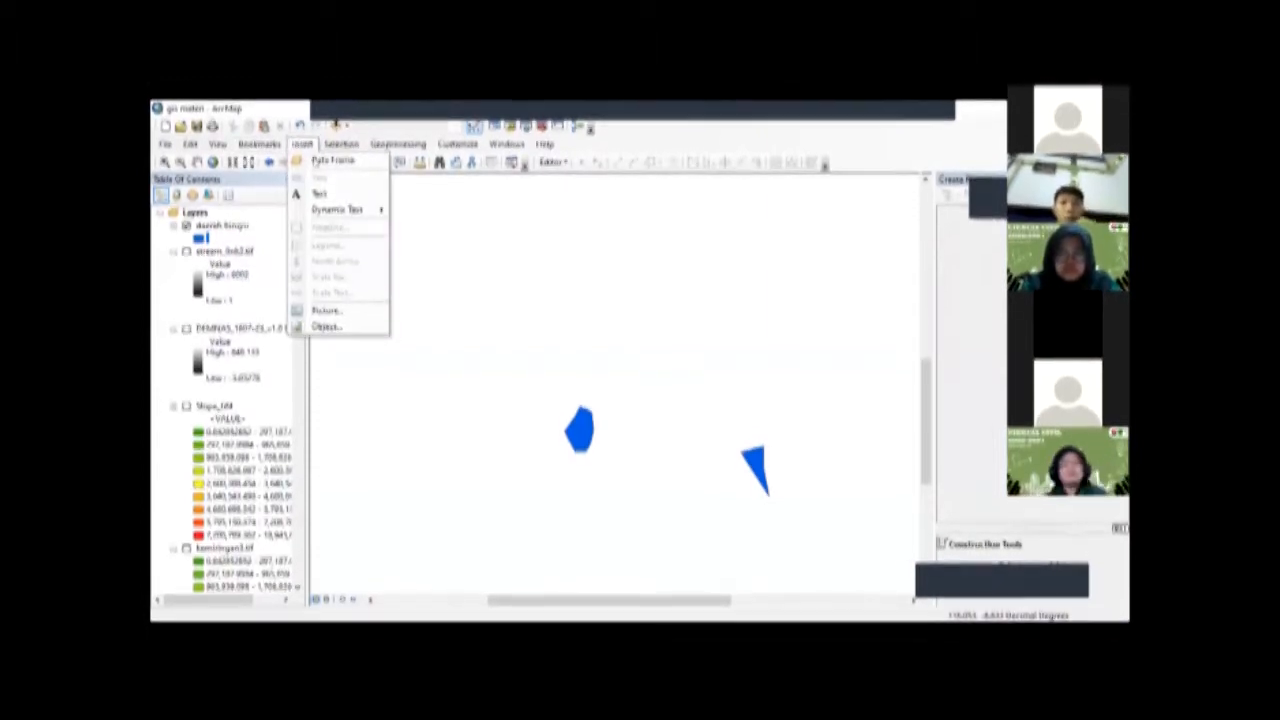
{"action": "mouse_move", "coordinate": [264, 145]}
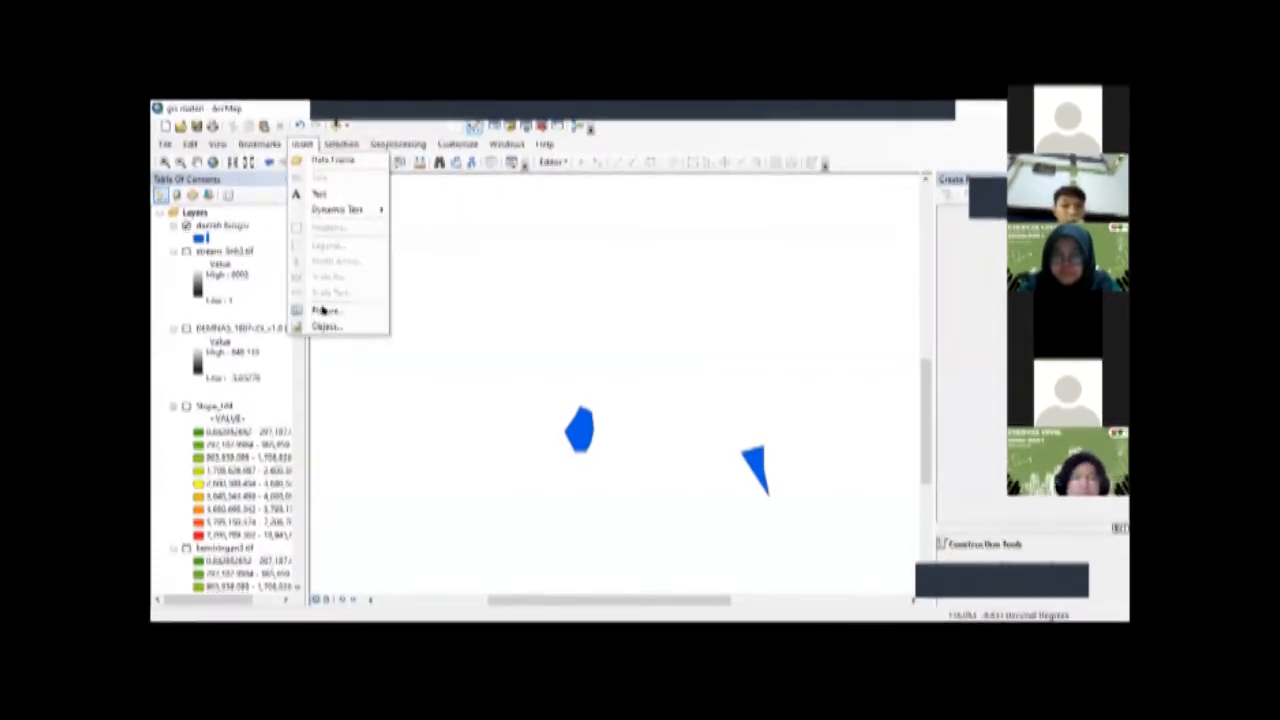
{"action": "left_click", "coordinate": [455, 332]}
{"action": "left_click", "coordinate": [679, 444]}
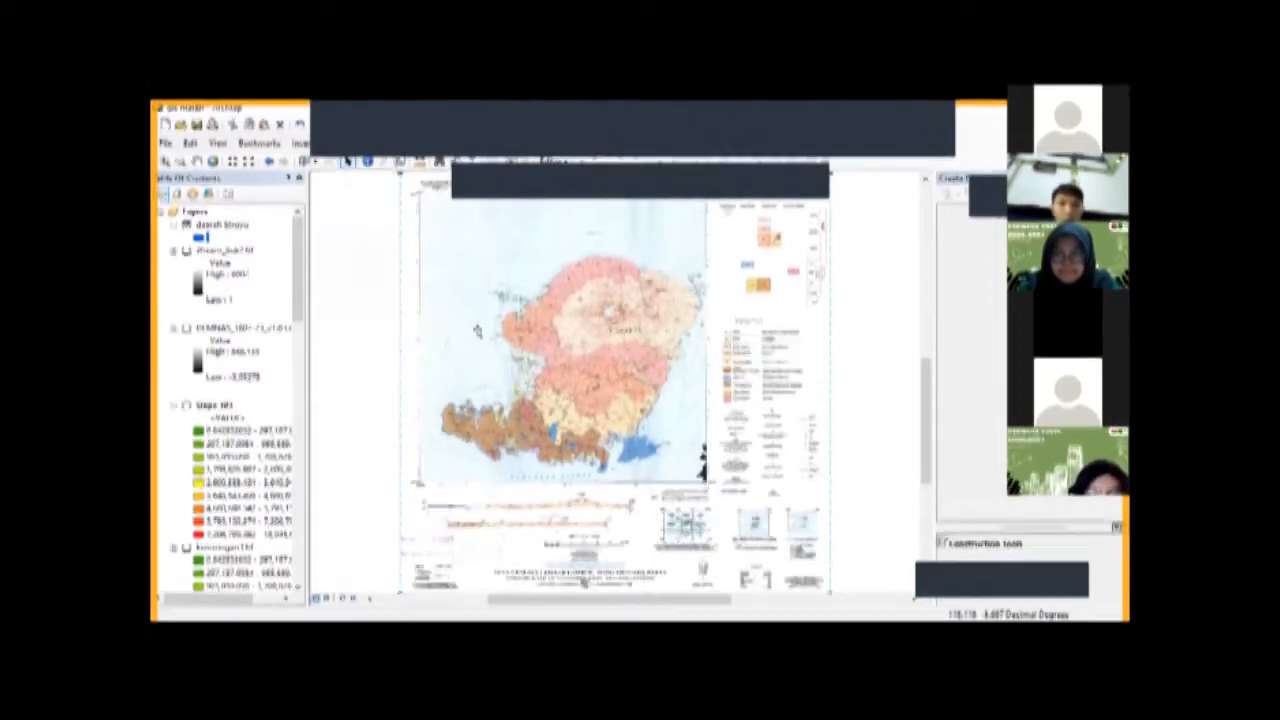
{"action": "scroll", "coordinate": [612, 422], "scroll_direction": "up", "scroll_amount": 4}
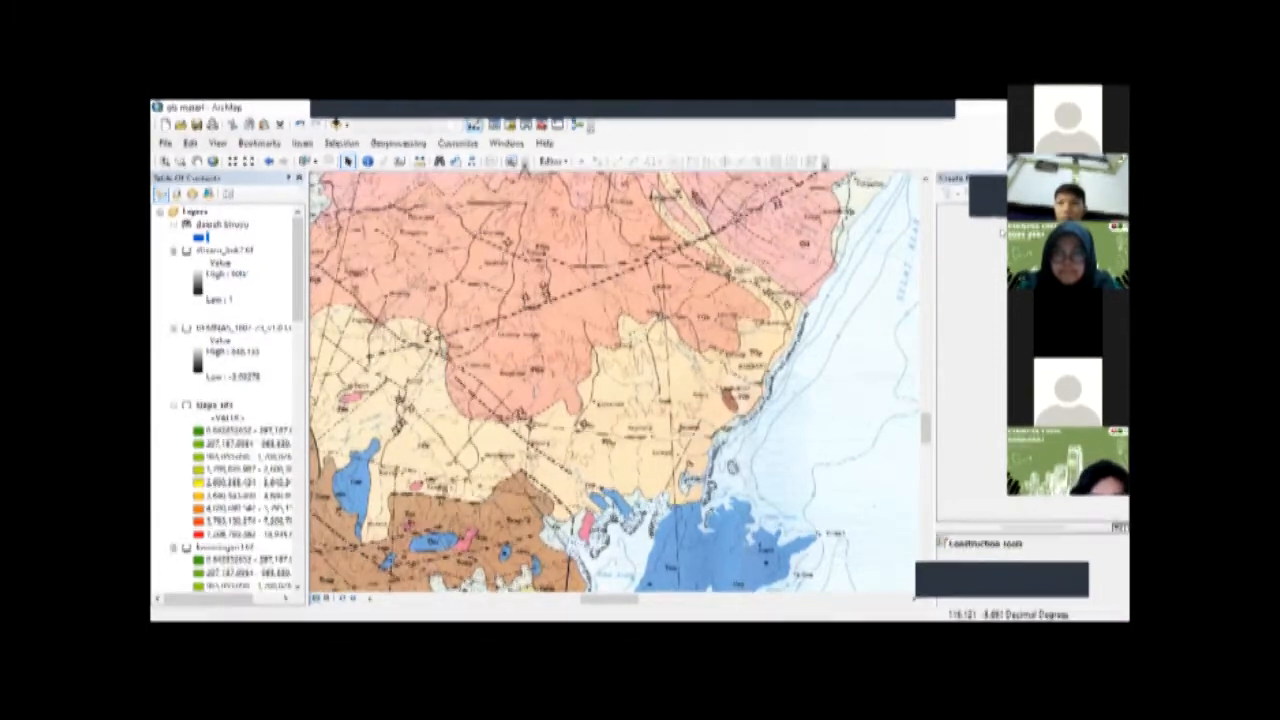
{"action": "left_click", "coordinate": [1122, 178]}
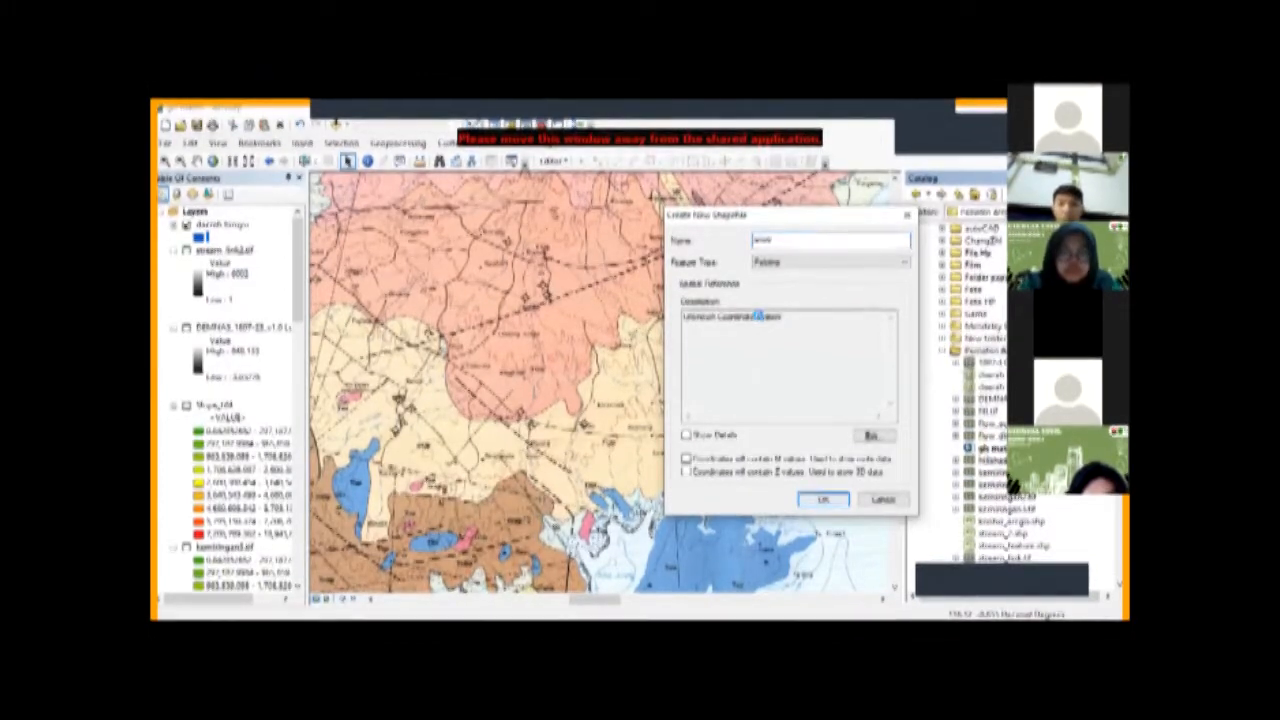
Step: Create a polyline shapefile named sesar and start an editing session on it
{"action": "key", "text": "Return"}
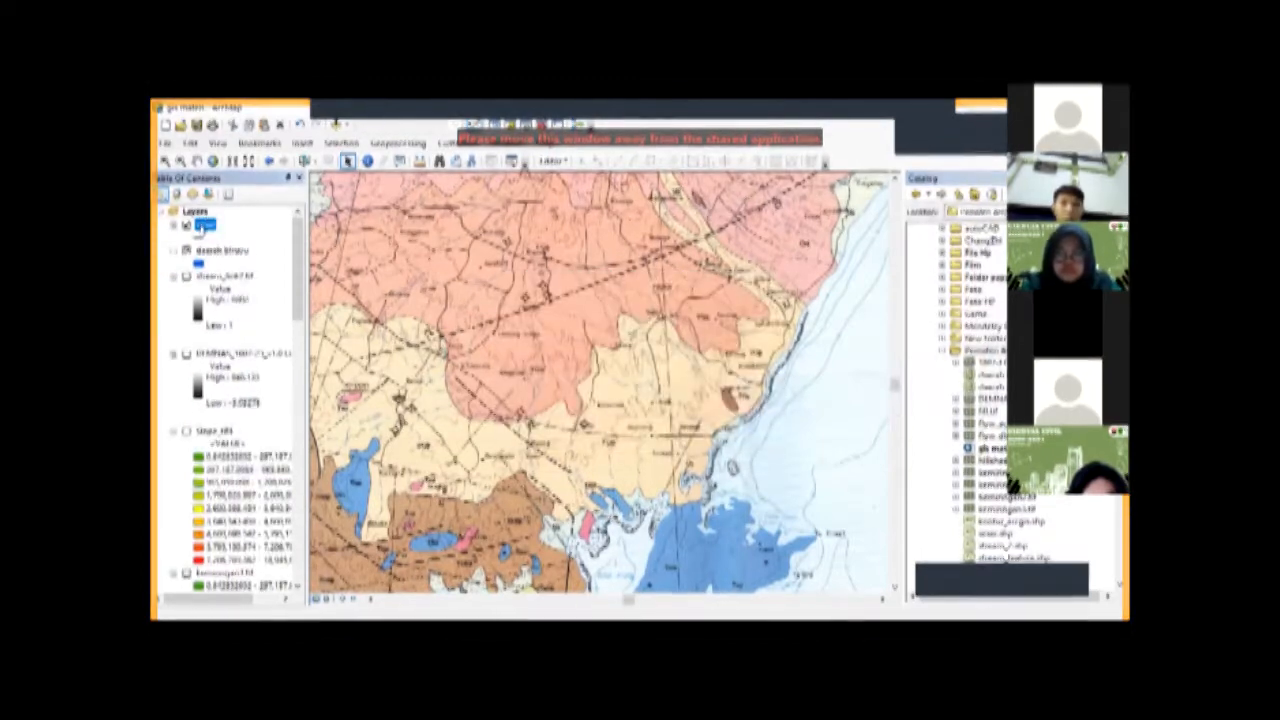
{"action": "left_click", "coordinate": [550, 161]}
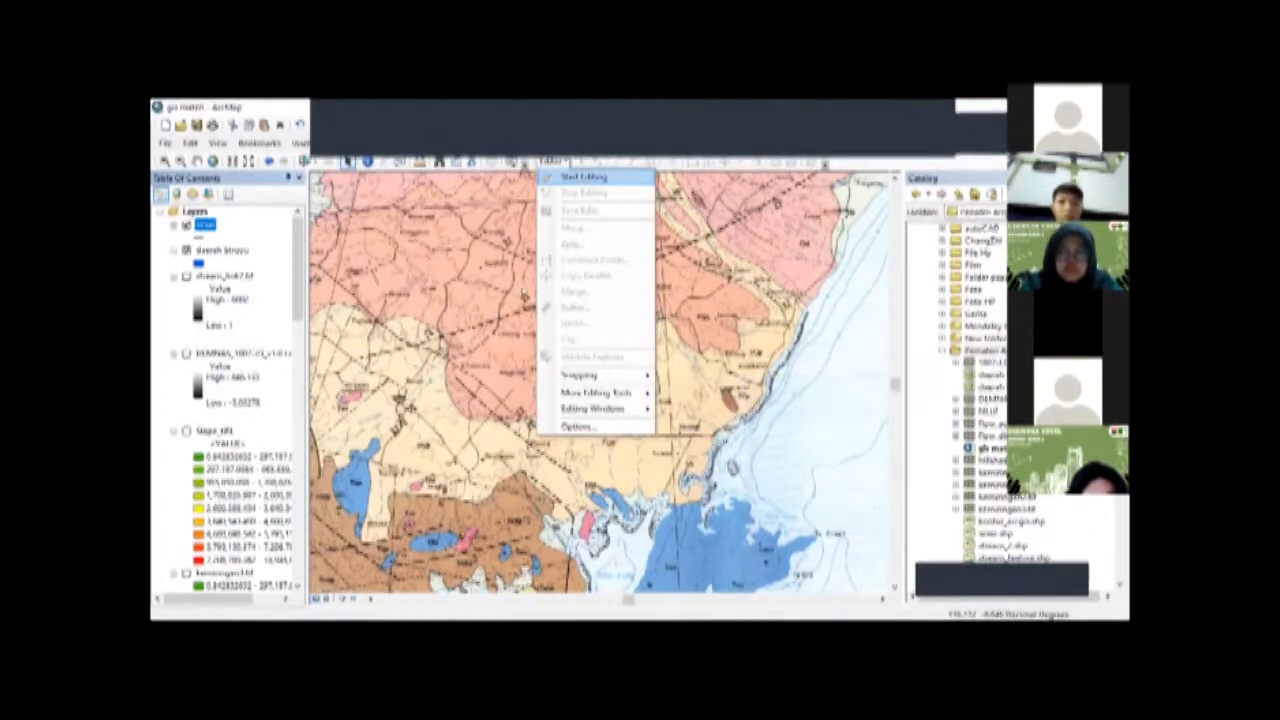
{"action": "left_click", "coordinate": [583, 177]}
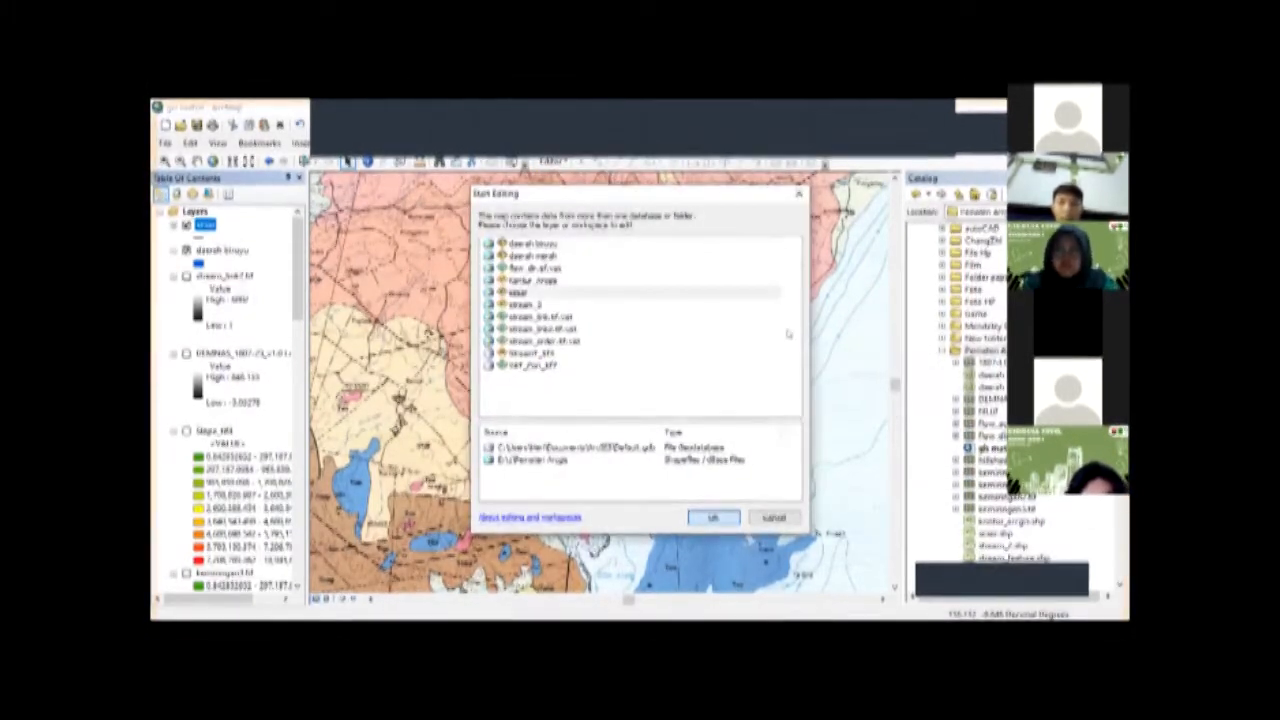
{"action": "double_click", "coordinate": [646, 289]}
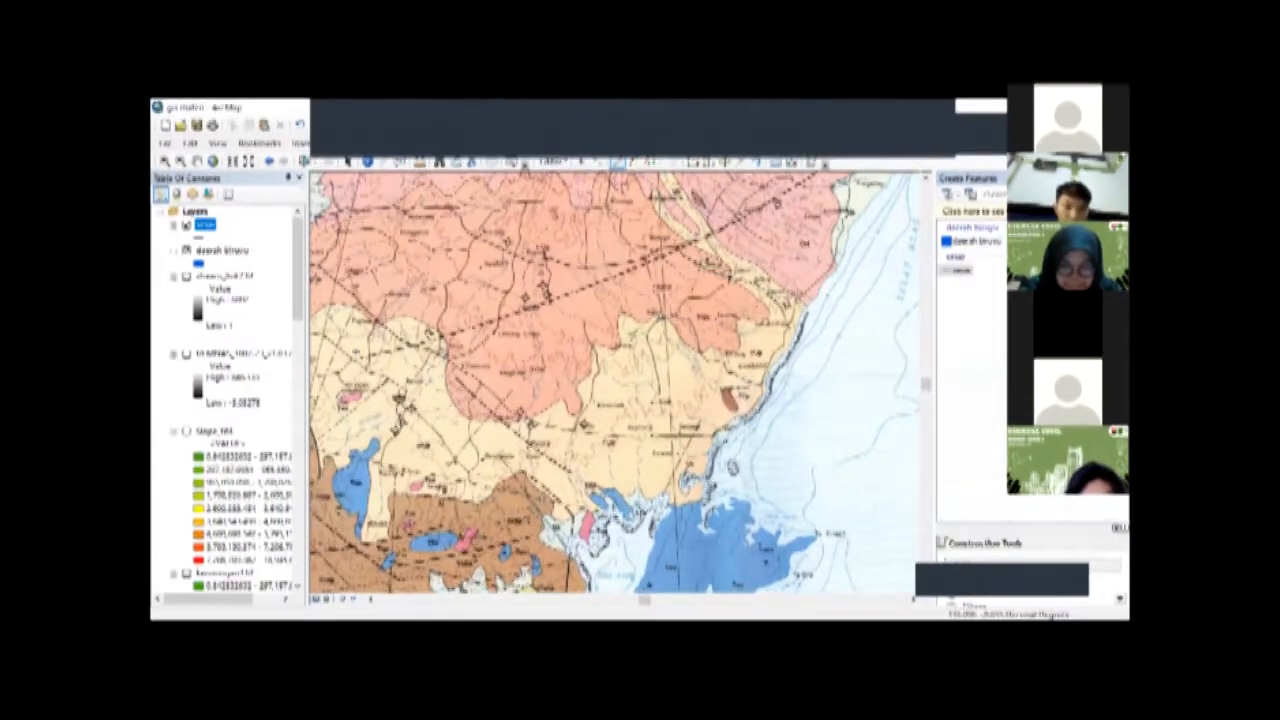
Step: Trace the long dashed fault line on the geological map in the sesar layer and give the layer a black dashed line symbol
{"action": "left_click", "coordinate": [451, 336]}
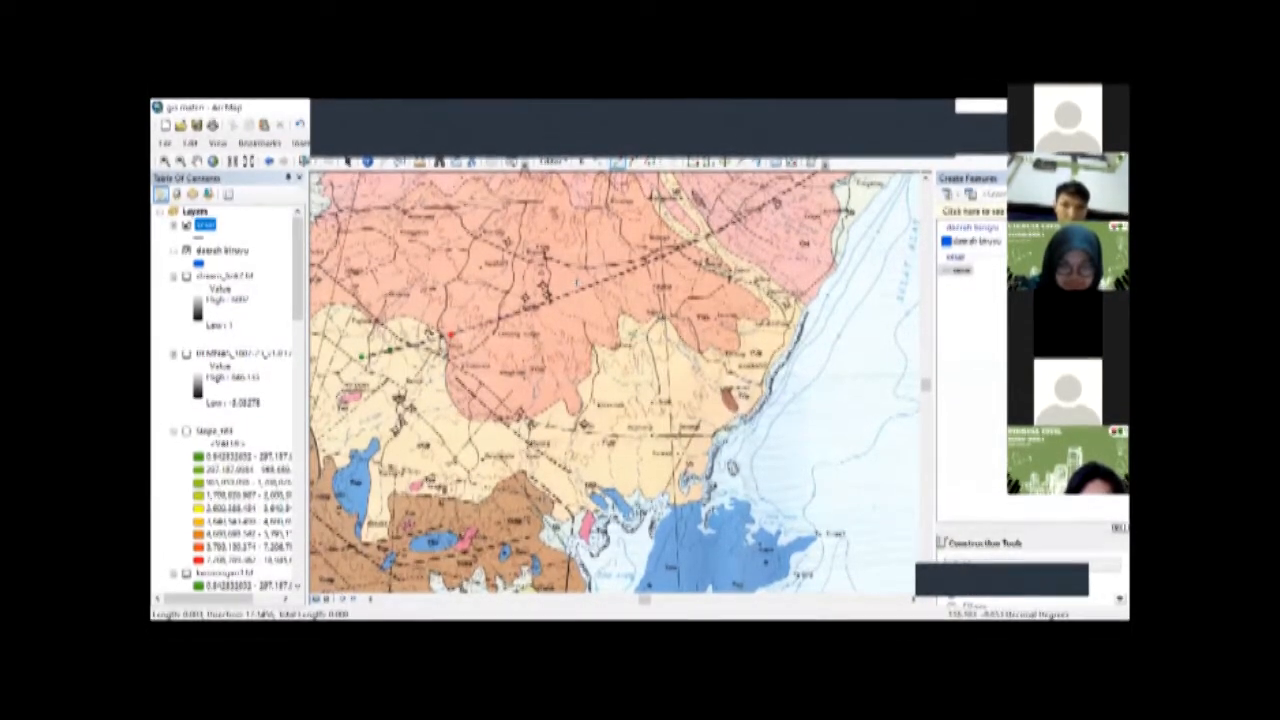
{"action": "scroll", "coordinate": [615, 380], "scroll_direction": "down", "scroll_amount": 1}
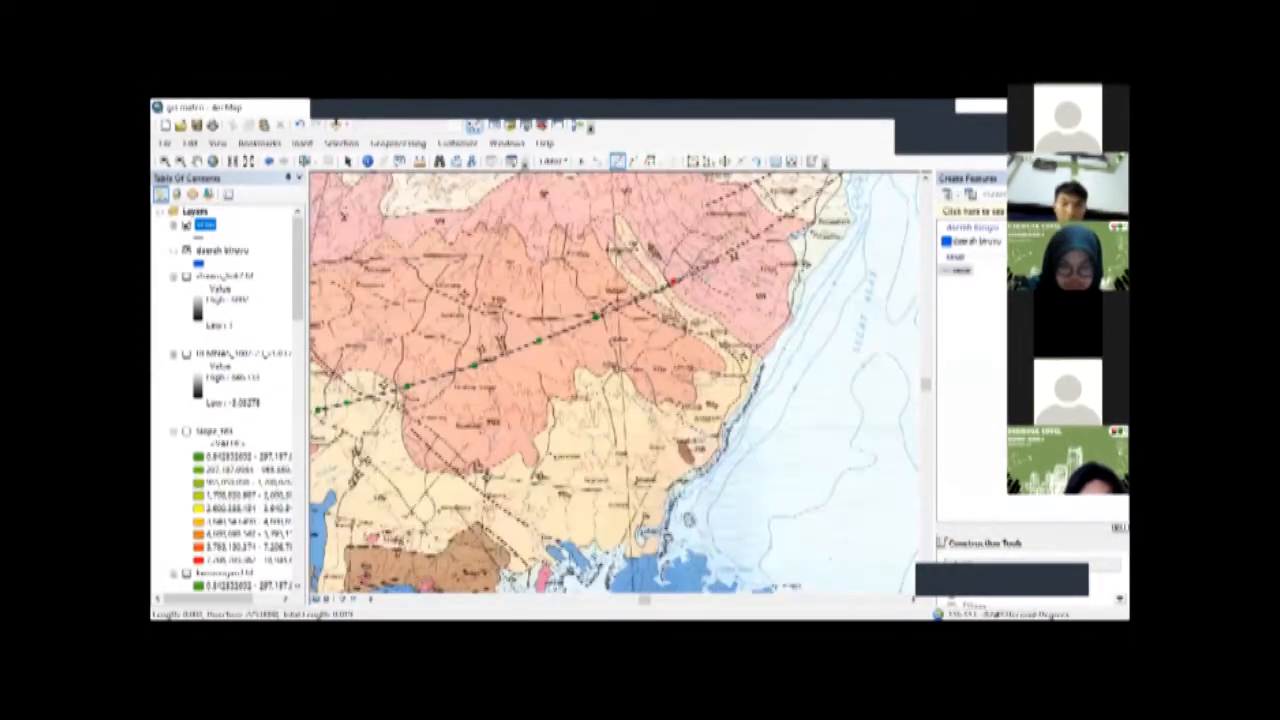
{"action": "scroll", "coordinate": [615, 380], "scroll_direction": "down", "scroll_amount": 1}
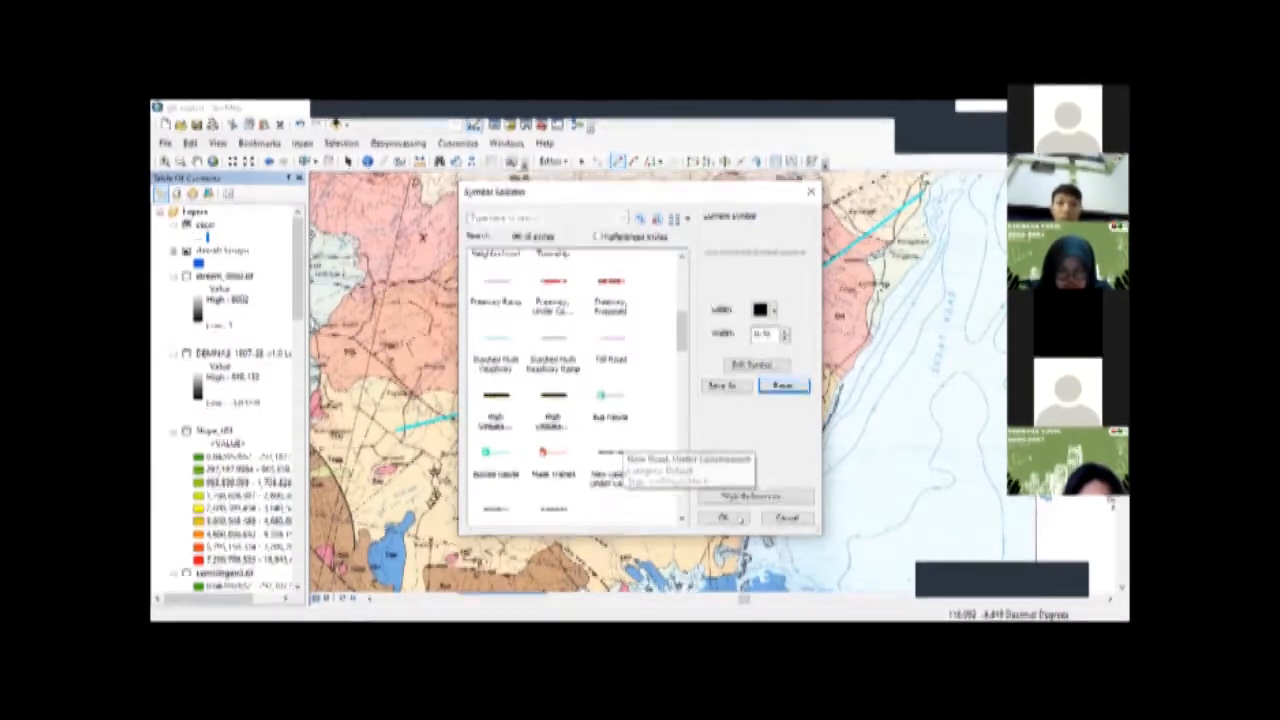
{"action": "left_click", "coordinate": [728, 517]}
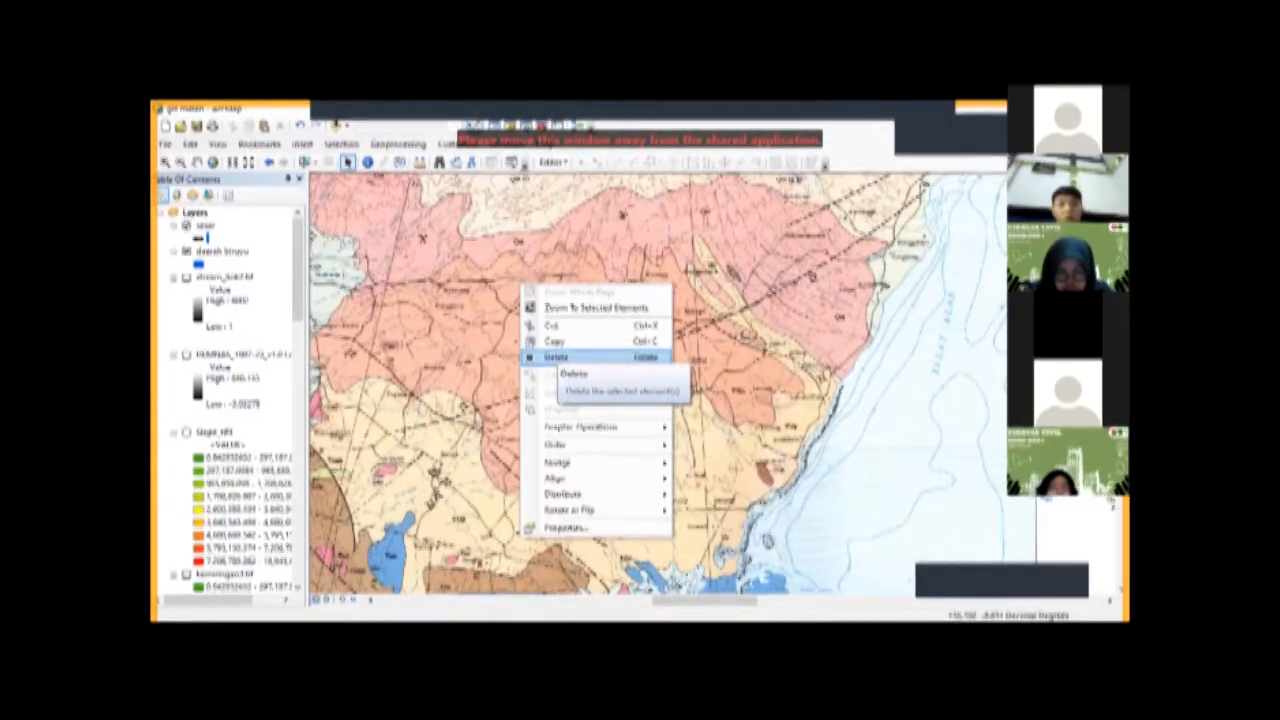
Step: Delete the geological map picture and frame the fault line together with both blue polygons in the view
{"action": "left_click", "coordinate": [556, 357]}
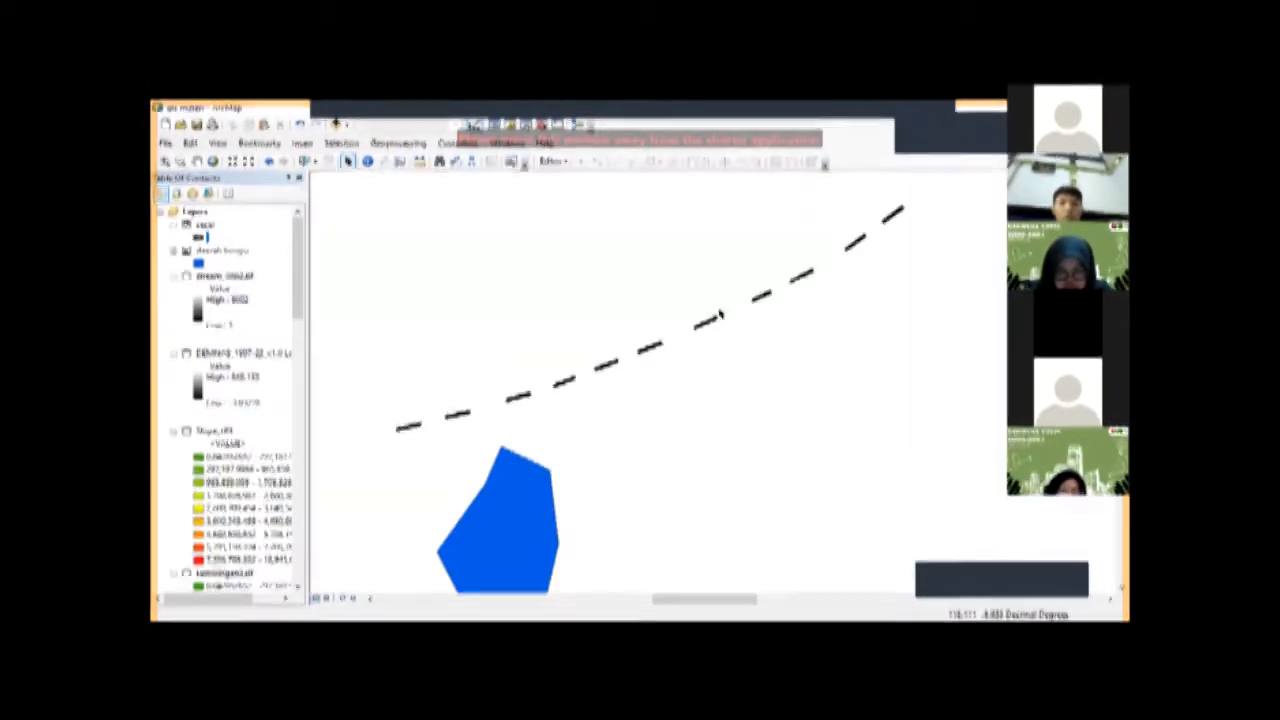
{"action": "left_click_drag", "start_coordinate": [712, 318], "coordinate": [724, 295]}
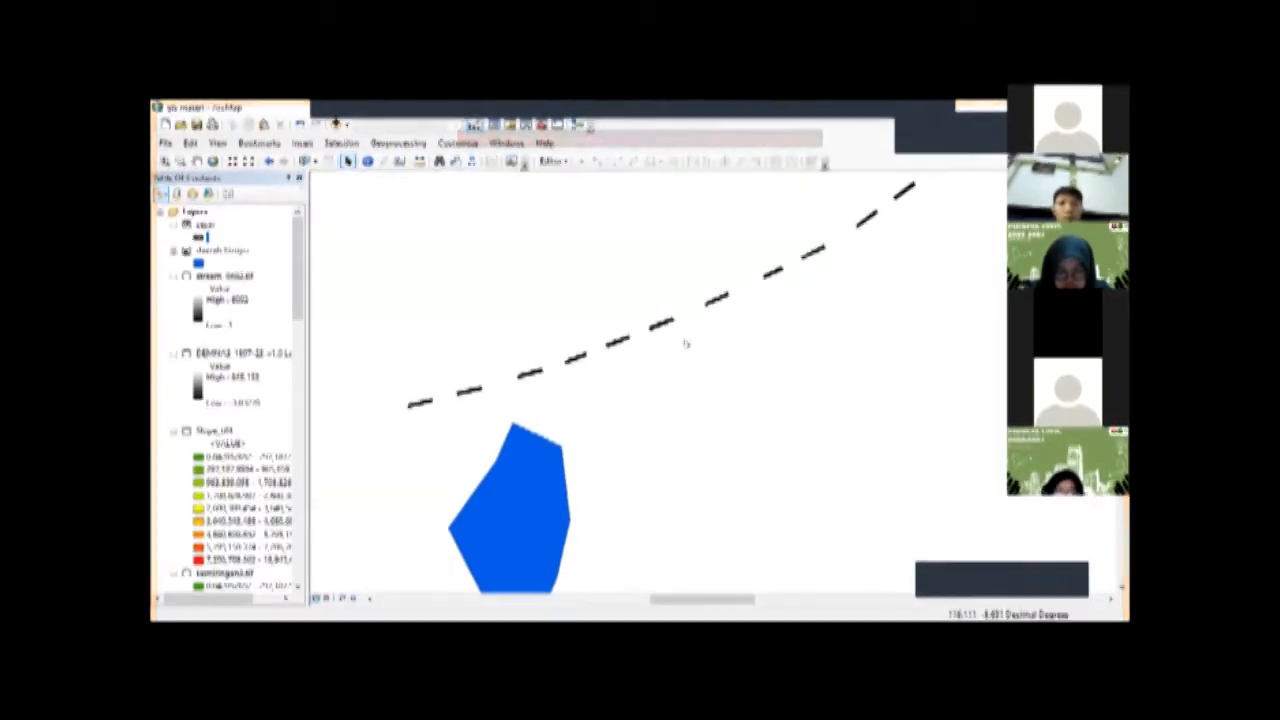
{"action": "scroll", "coordinate": [530, 372], "scroll_direction": "up", "scroll_amount": 3}
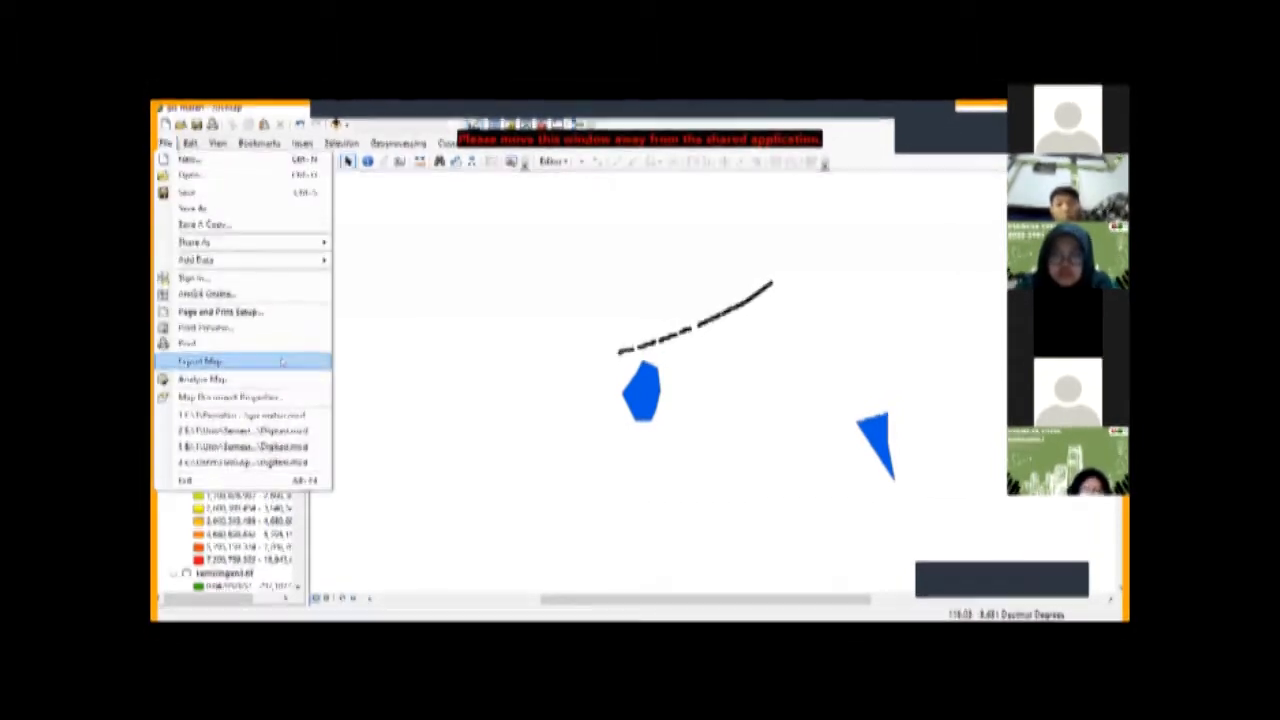
Step: Export the map as a PDF named gis materi
{"action": "left_click", "coordinate": [542, 378]}
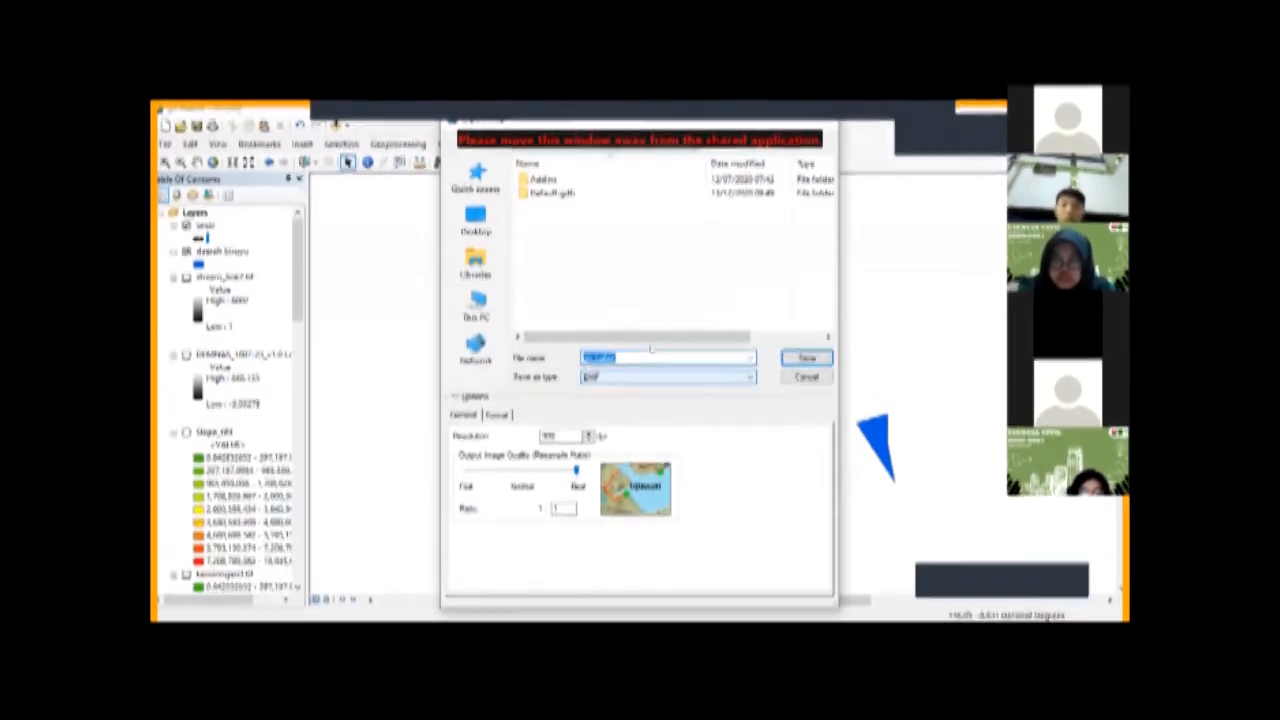
{"action": "type", "text": "ge nabat"}
{"action": "left_click", "coordinate": [668, 377]}
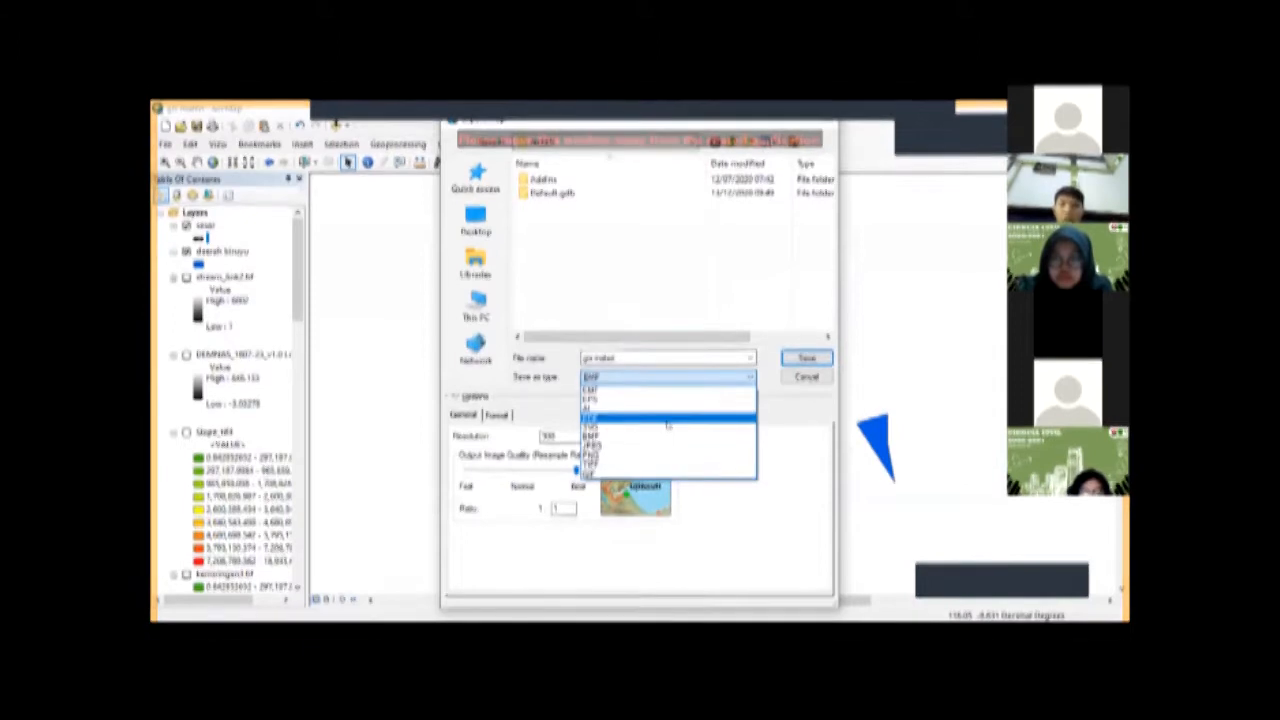
{"action": "left_click", "coordinate": [667, 420]}
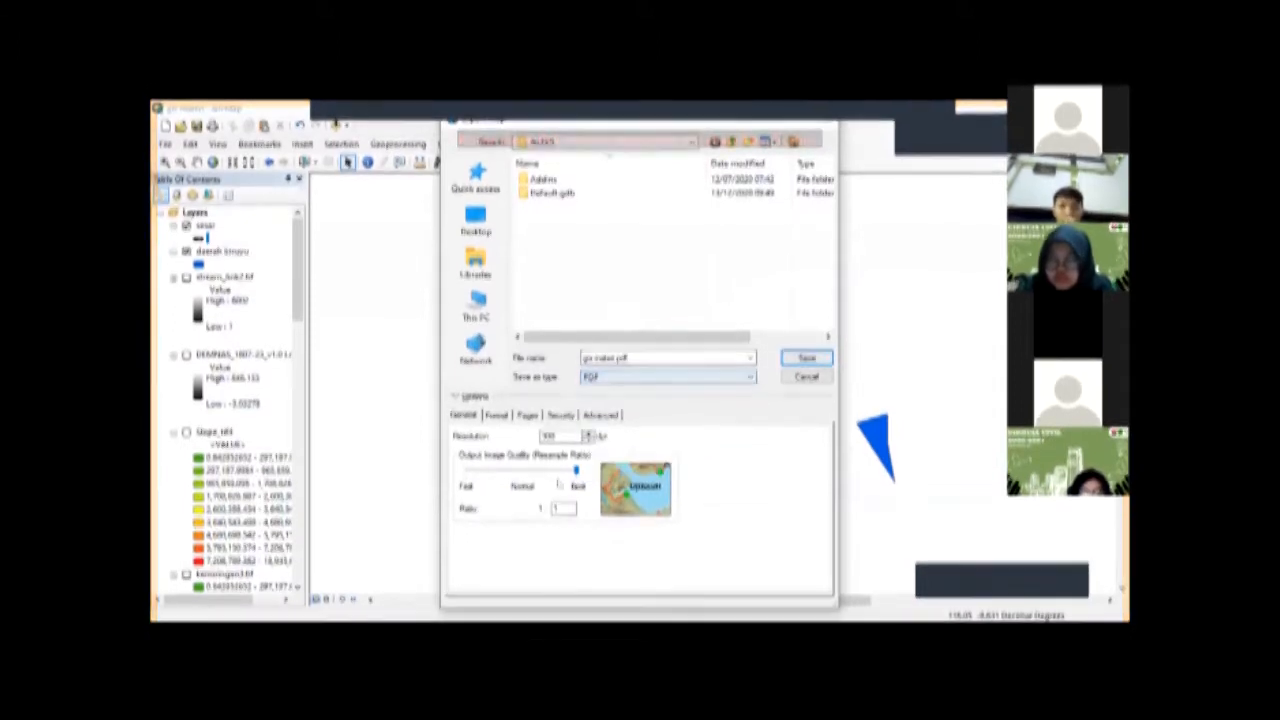
{"action": "left_click", "coordinate": [589, 437]}
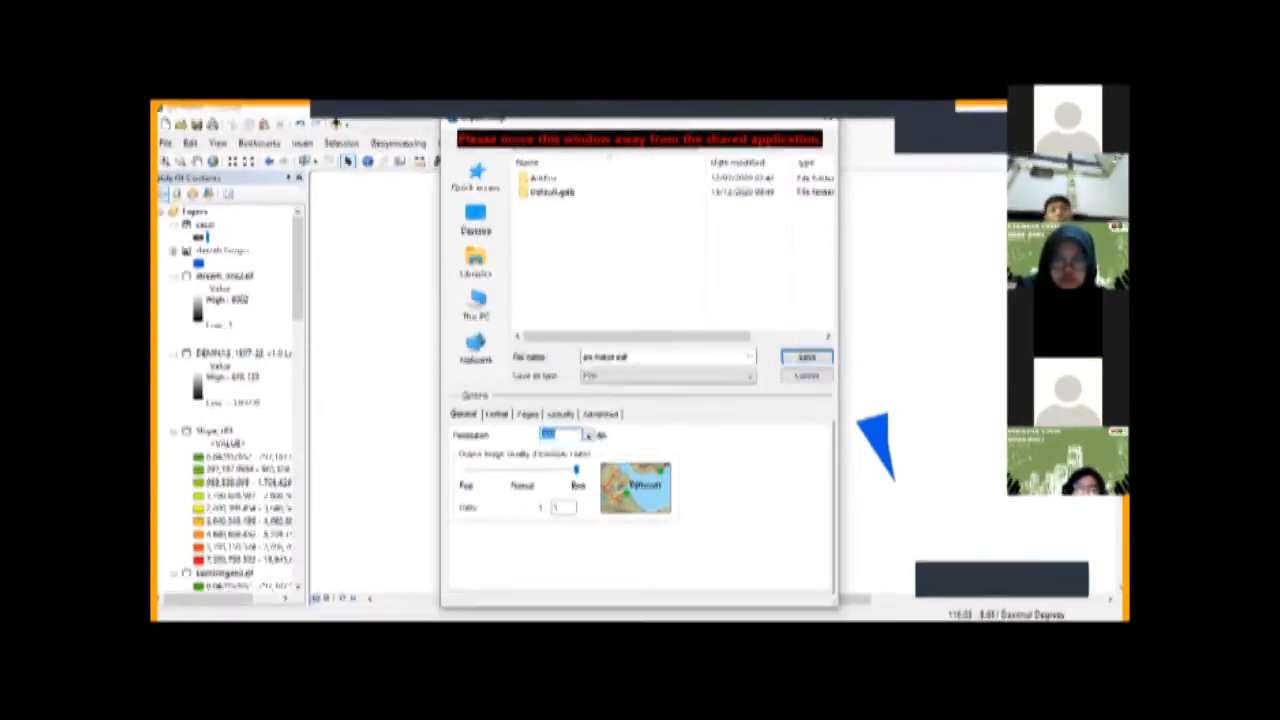
{"action": "left_click", "coordinate": [806, 357]}
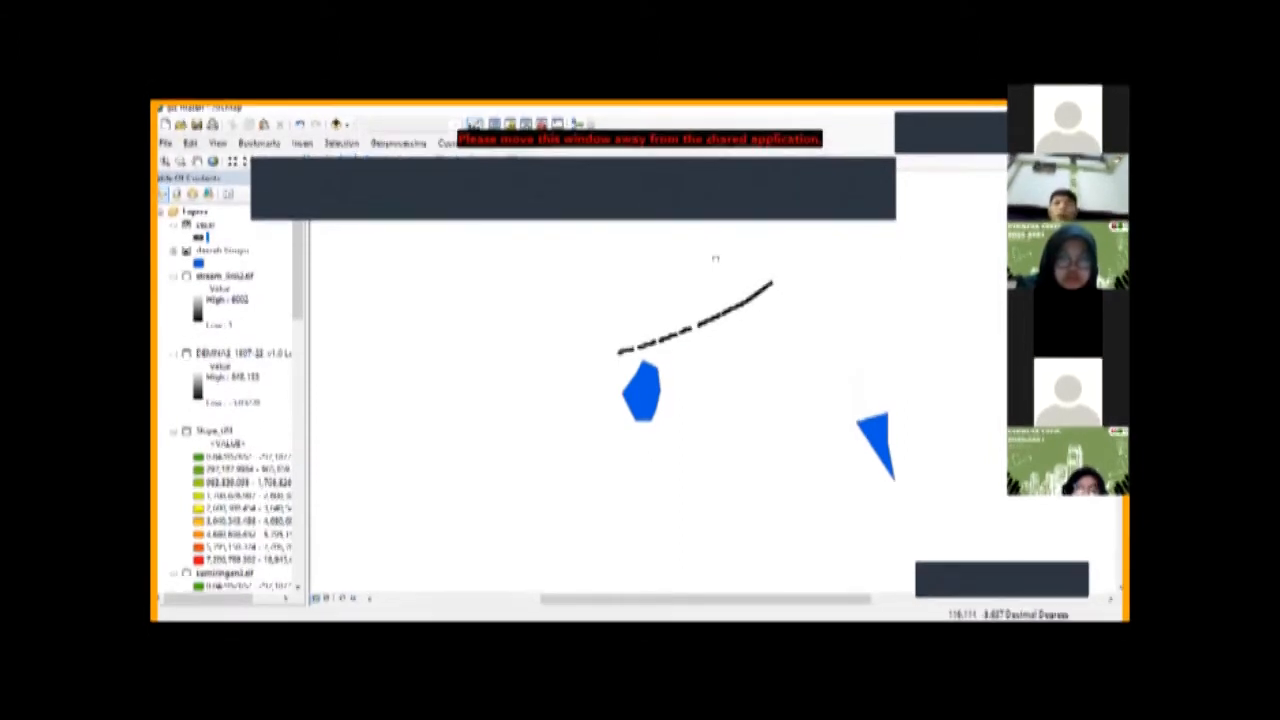
{"action": "left_click_drag", "start_coordinate": [700, 297], "coordinate": [629, 335]}
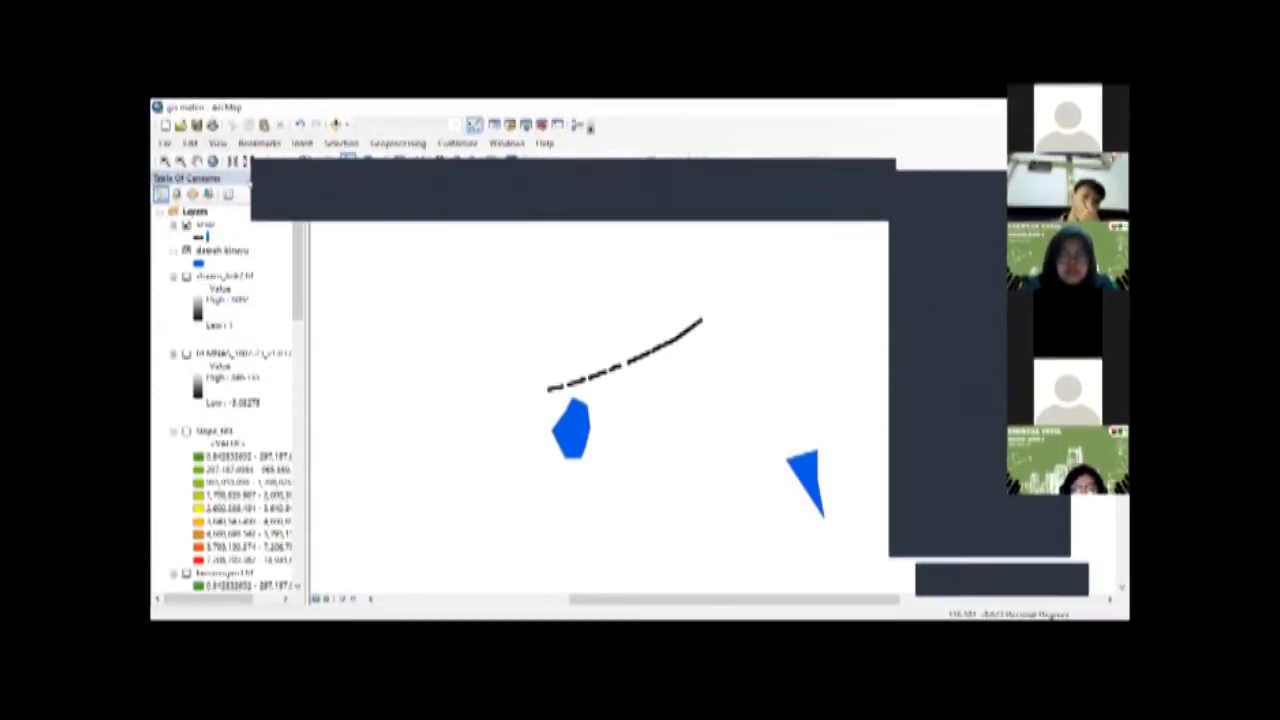
{"action": "scroll", "coordinate": [298, 528], "scroll_direction": "down", "scroll_amount": 10}
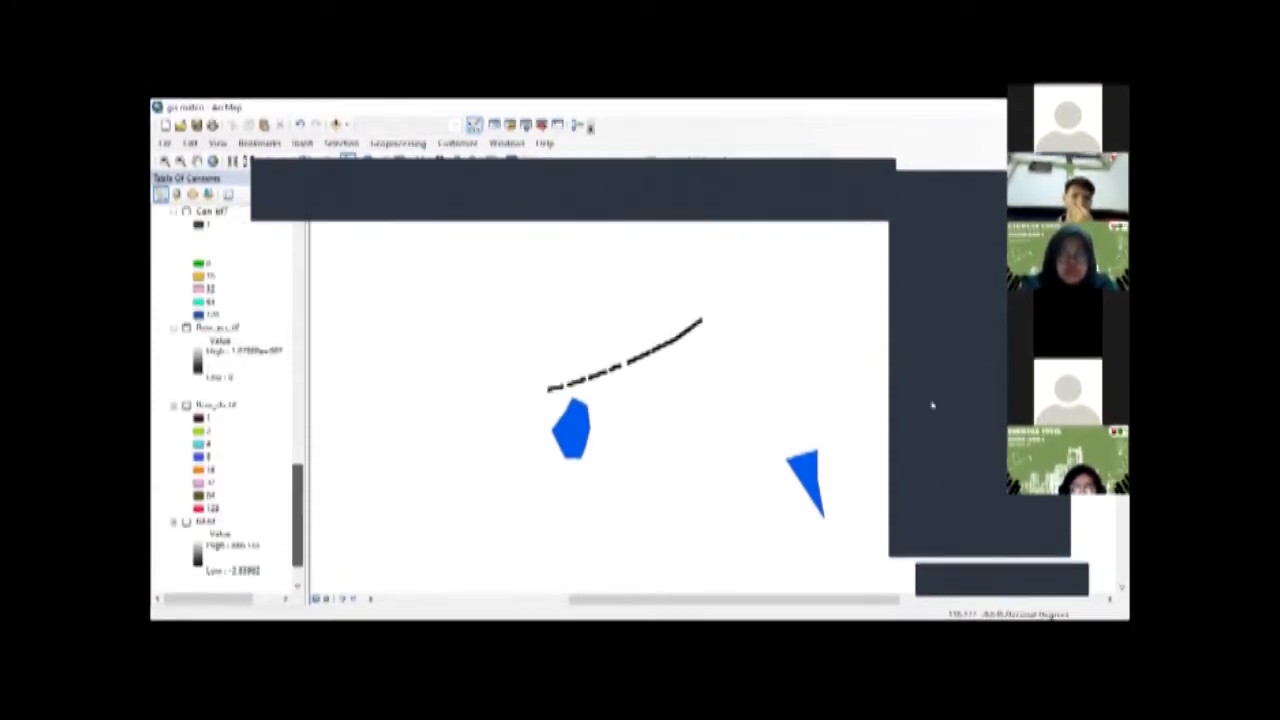
Step: Review the Con tool setup with flow_acc.tif as conditional raster and flow_dir.tif as true raster, and close it without running
{"action": "left_click_drag", "start_coordinate": [298, 528], "coordinate": [298, 487]}
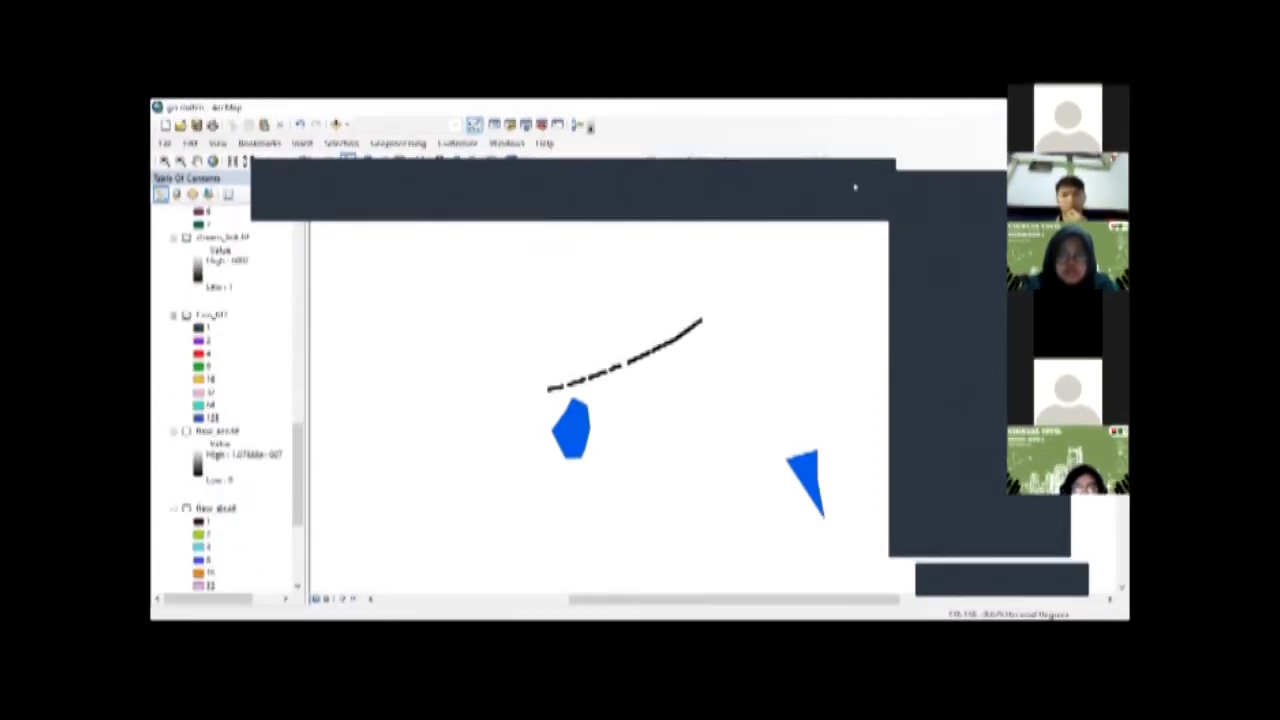
{"action": "left_click", "coordinate": [879, 213]}
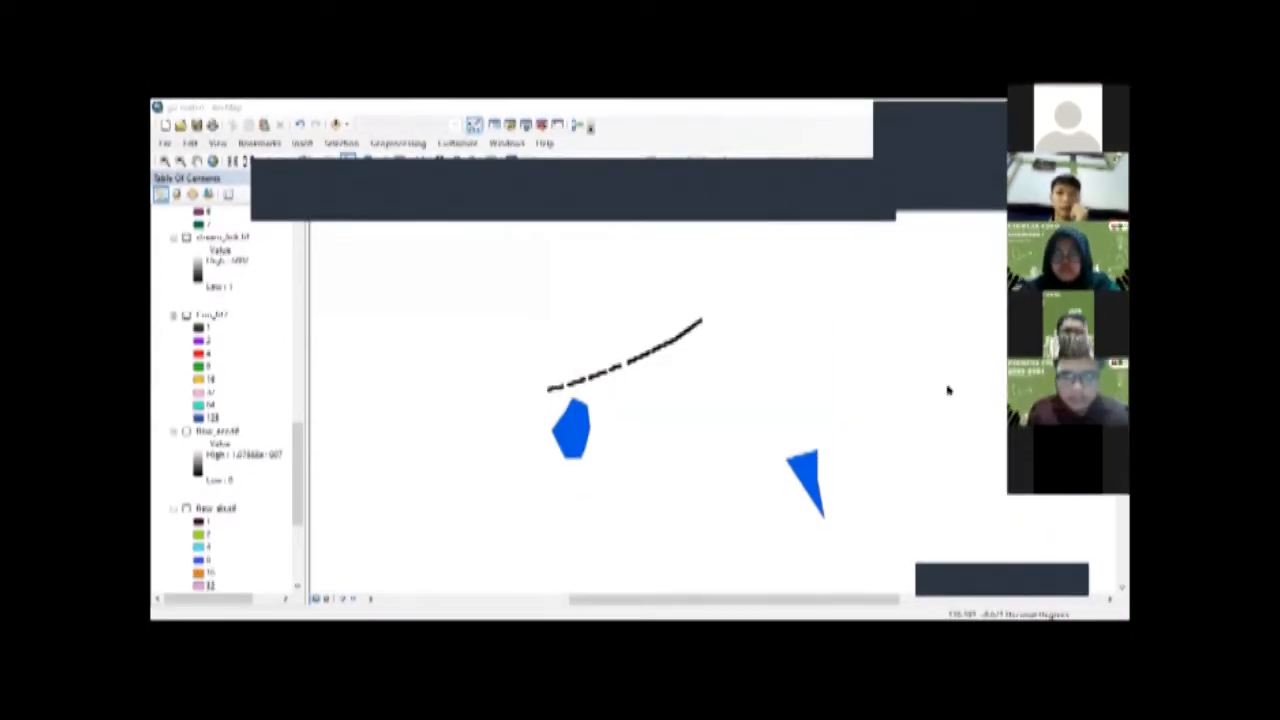
{"action": "left_click", "coordinate": [930, 255]}
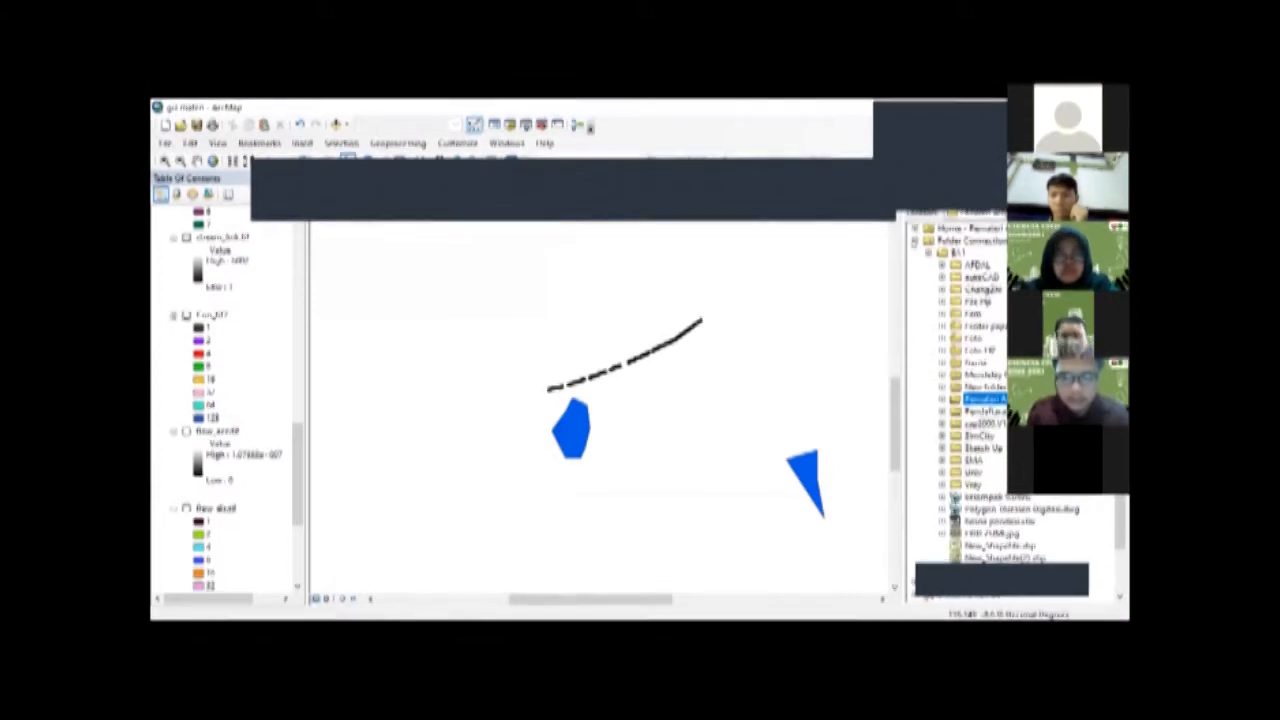
{"action": "left_click", "coordinate": [914, 241]}
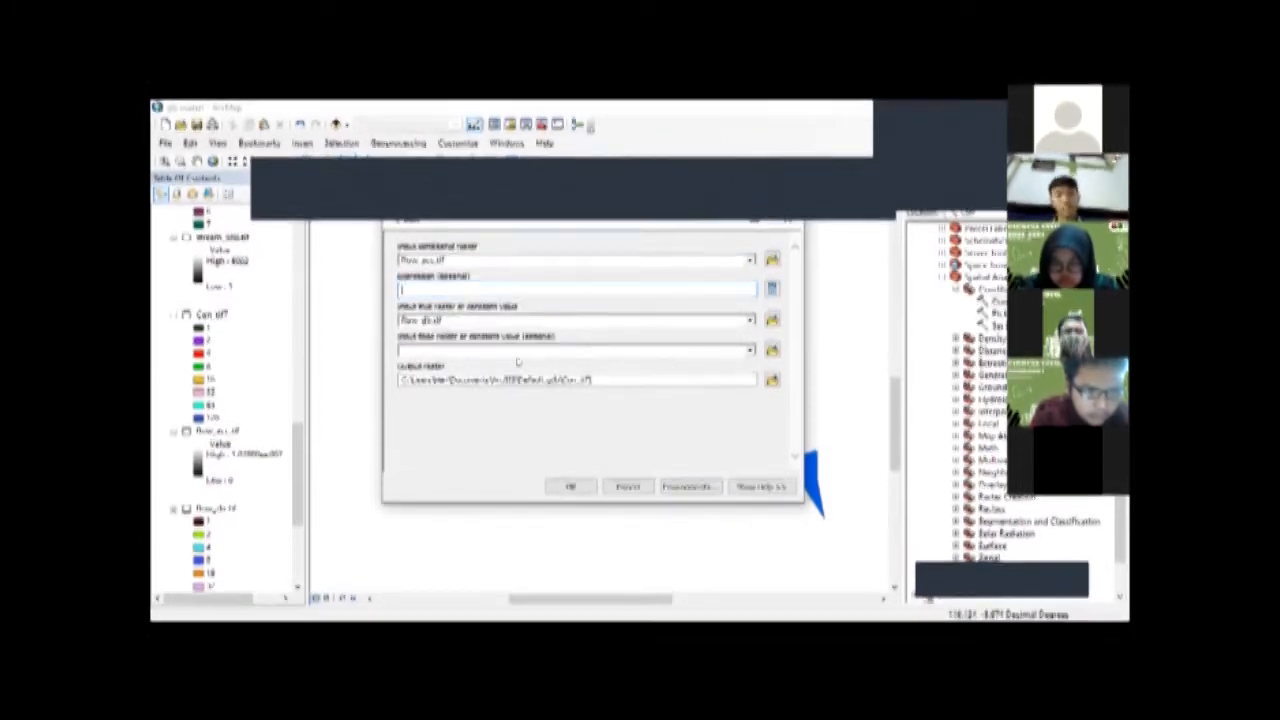
{"action": "left_click", "coordinate": [677, 378]}
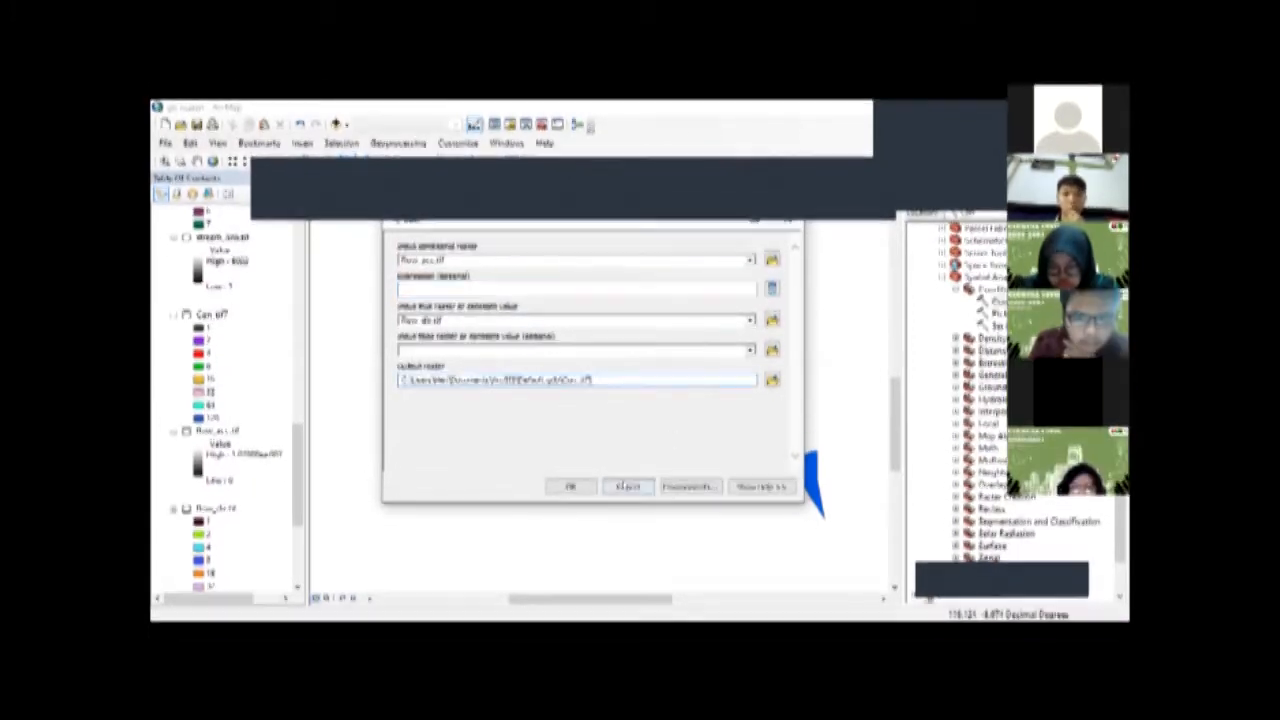
{"action": "left_click", "coordinate": [624, 486]}
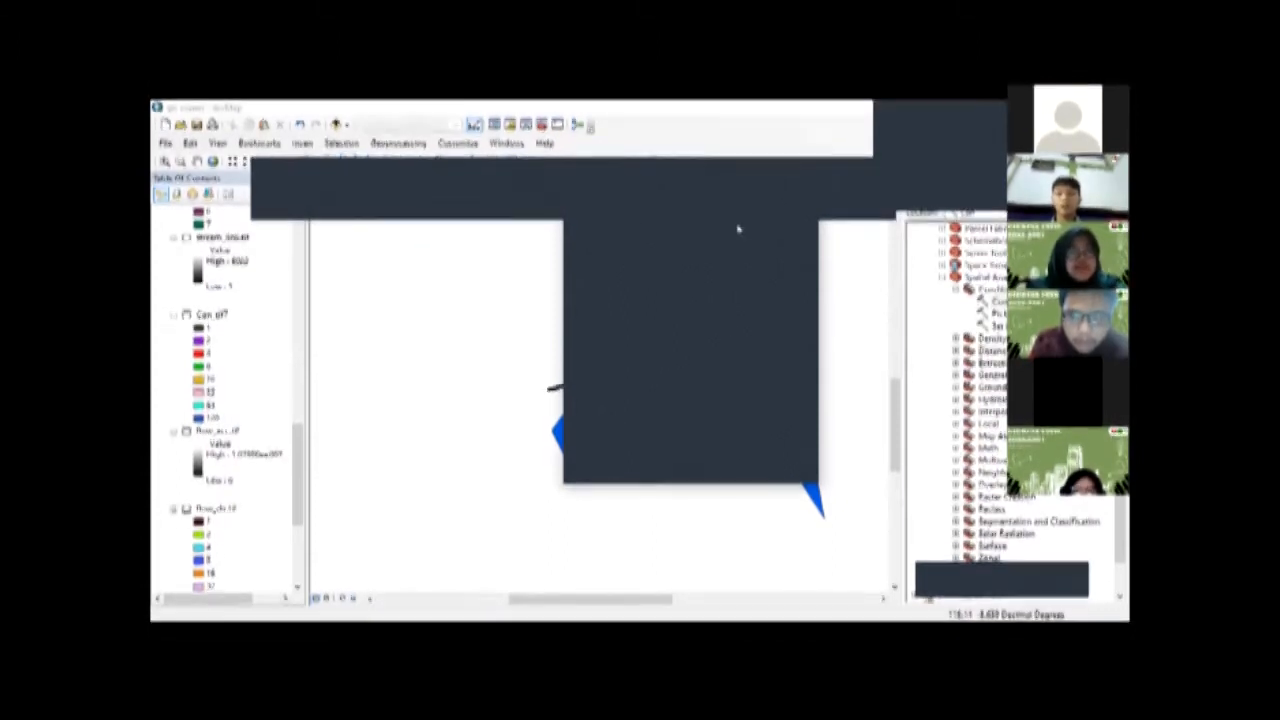
{"action": "left_click", "coordinate": [734, 332]}
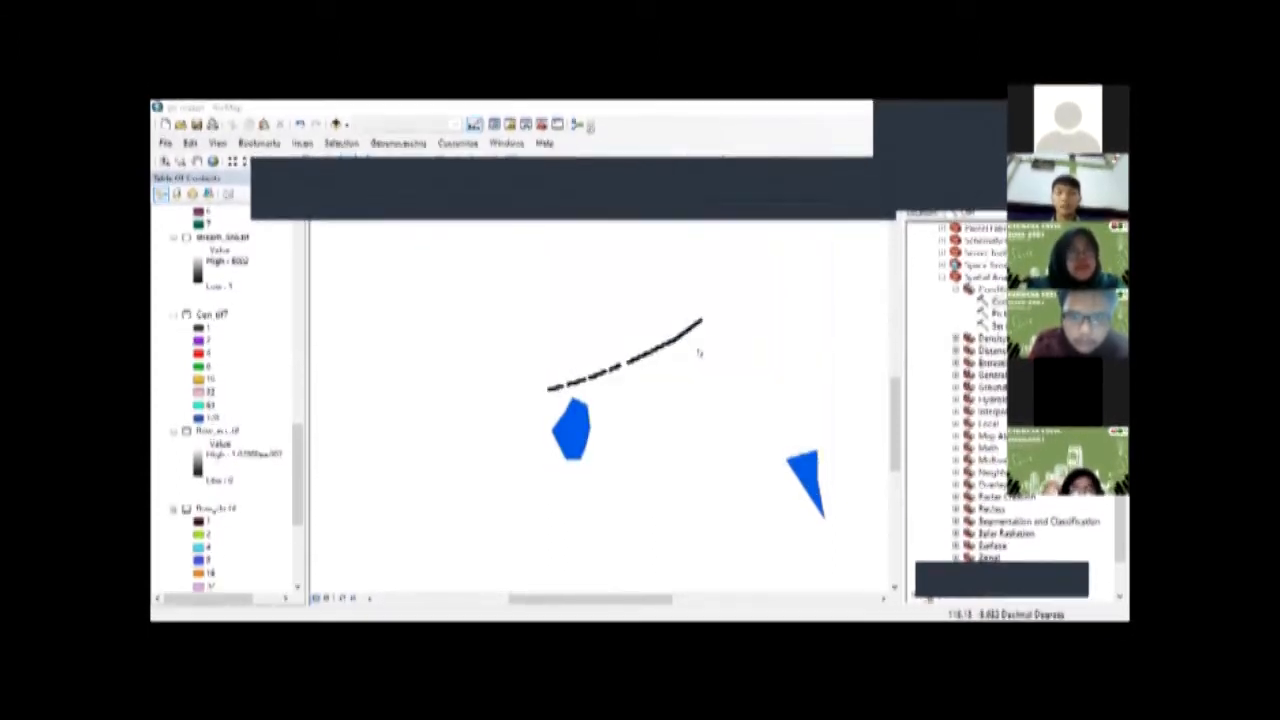
Step: Insert the 1807-LOMBOK geological map picture into the map
{"action": "left_click_drag", "start_coordinate": [716, 349], "coordinate": [709, 344]}
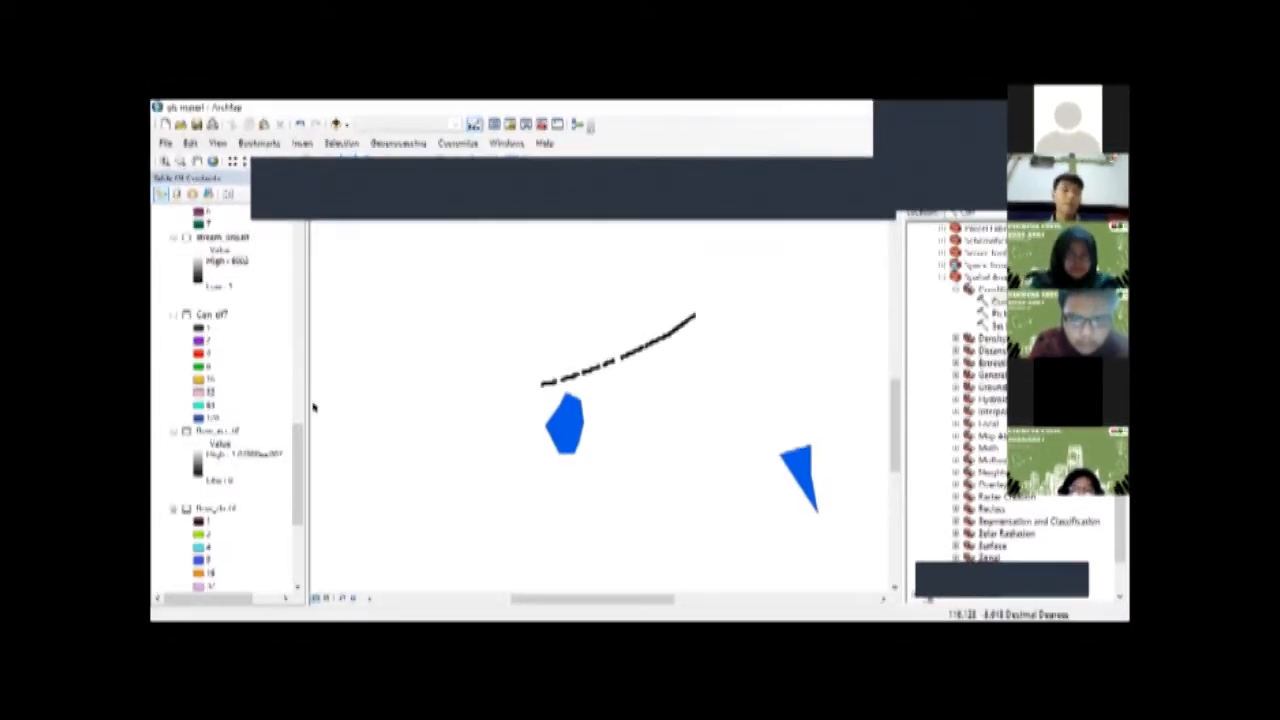
{"action": "left_click", "coordinate": [302, 144]}
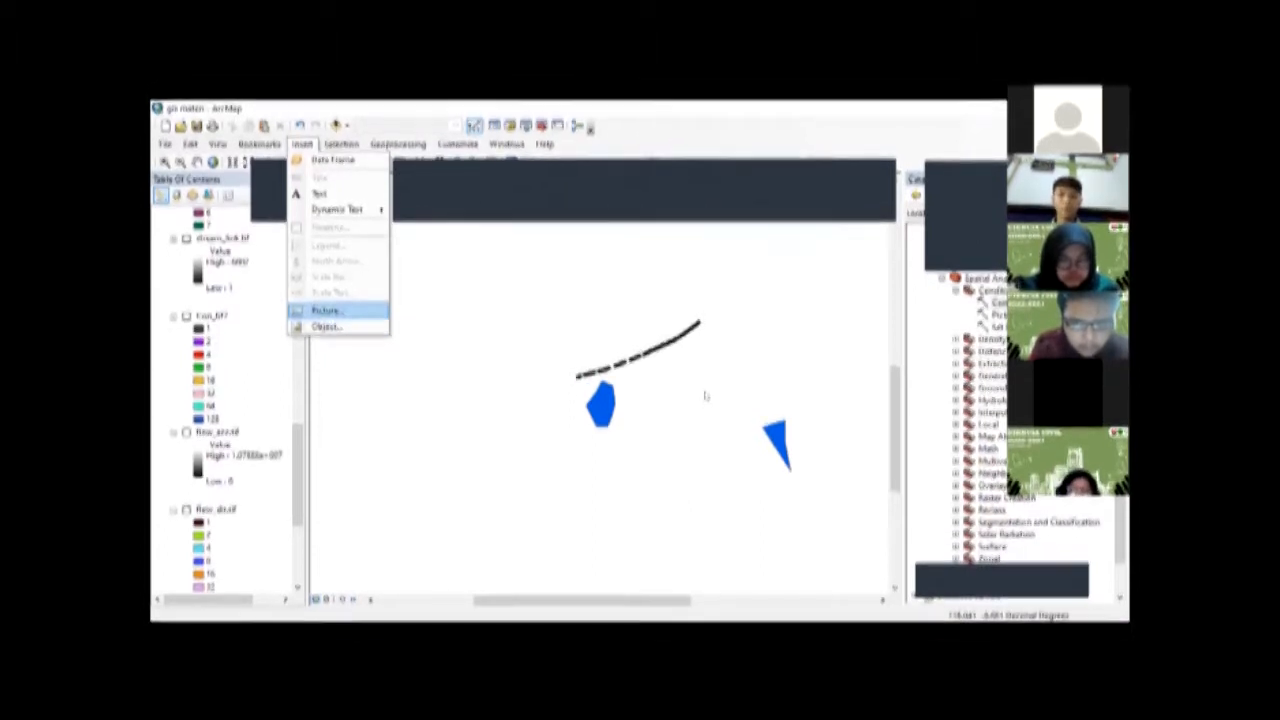
{"action": "left_click", "coordinate": [325, 309]}
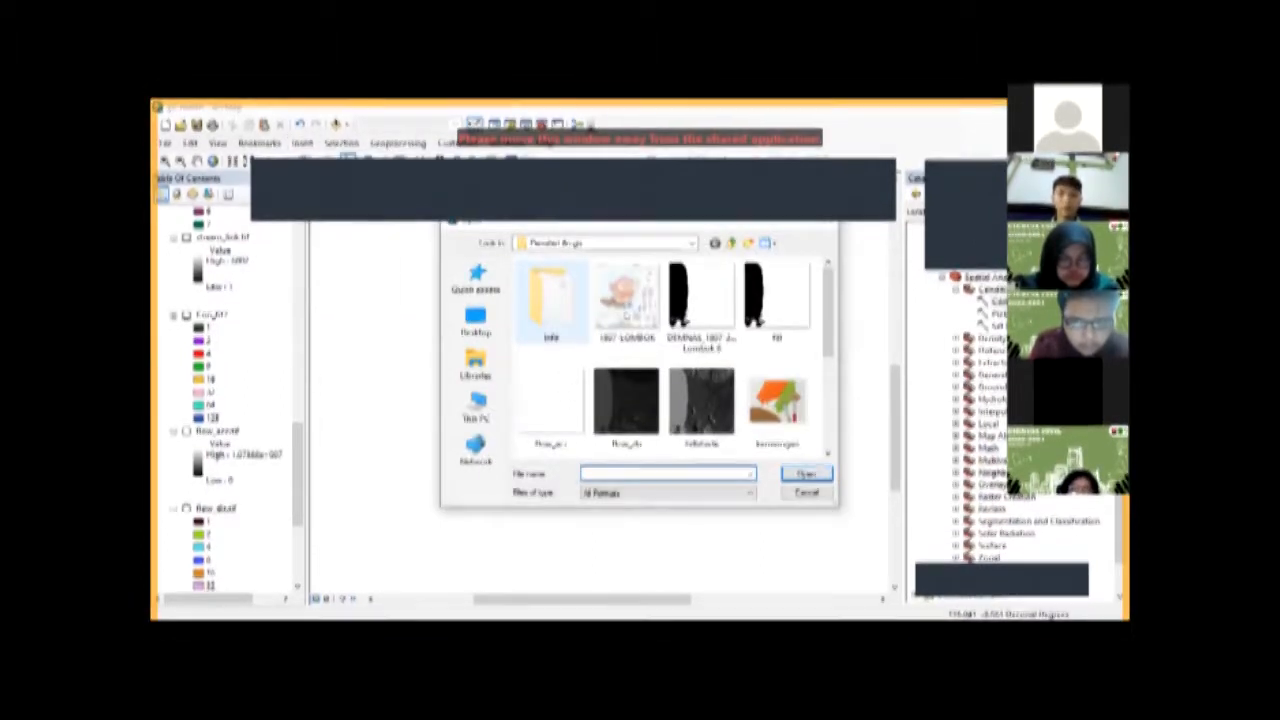
{"action": "left_click", "coordinate": [806, 474]}
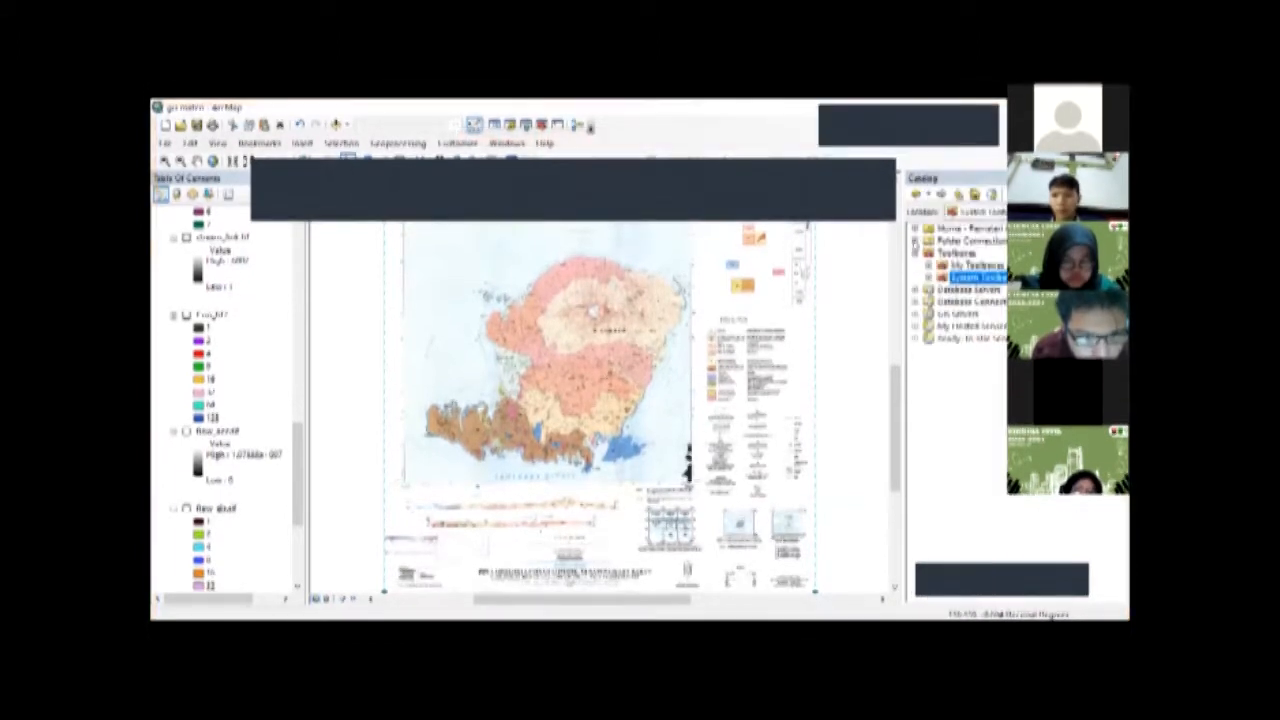
Step: Start creating a new item in the project folder under the folder connections
{"action": "left_click", "coordinate": [914, 241]}
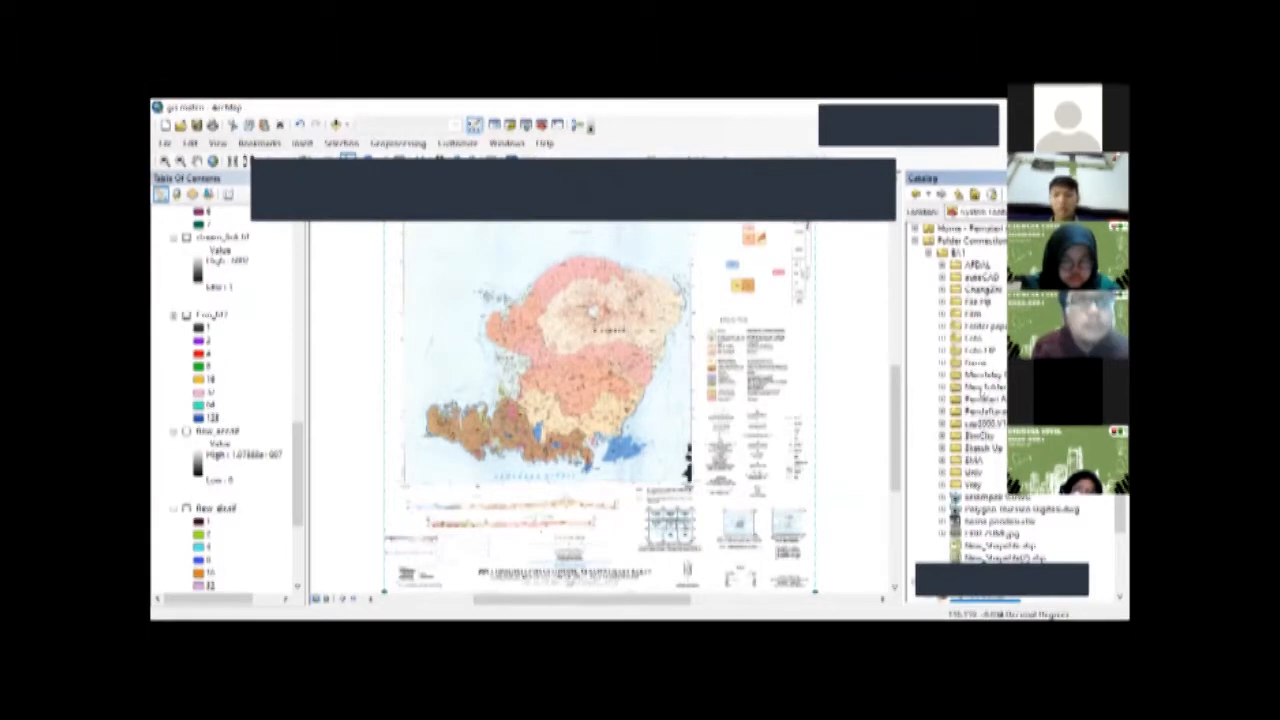
{"action": "left_click", "coordinate": [985, 398]}
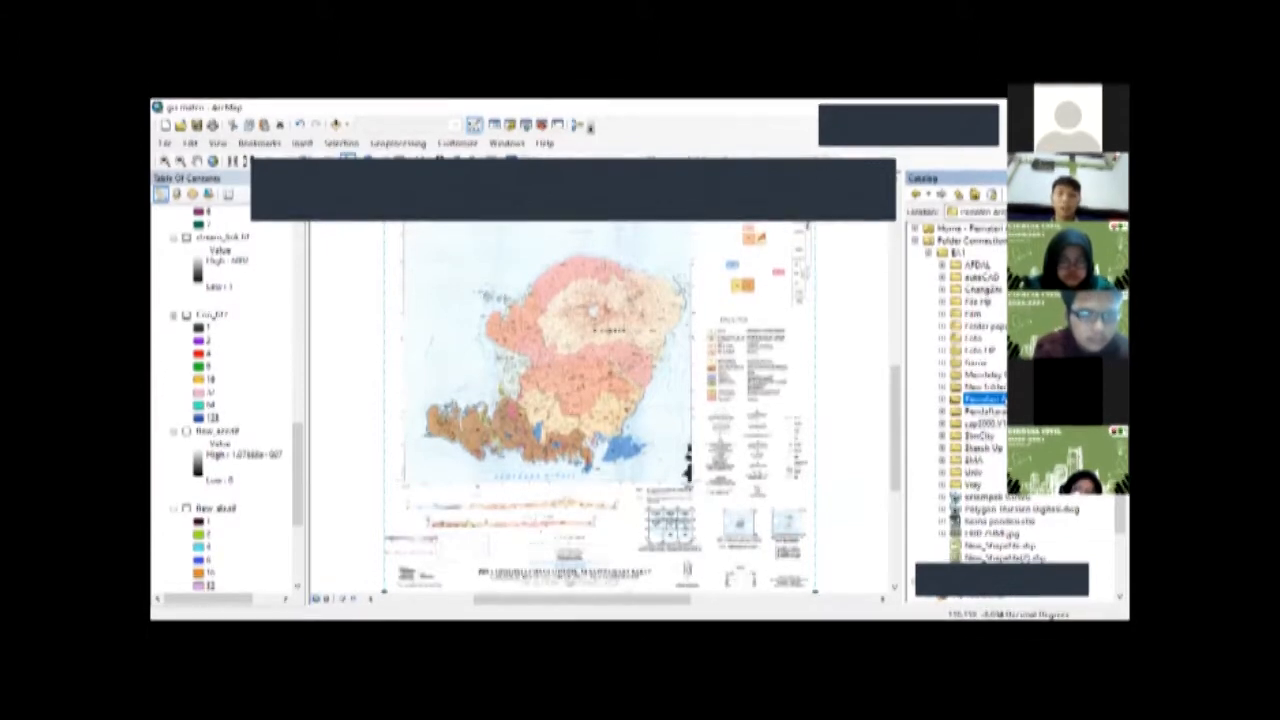
{"action": "right_click", "coordinate": [1006, 399]}
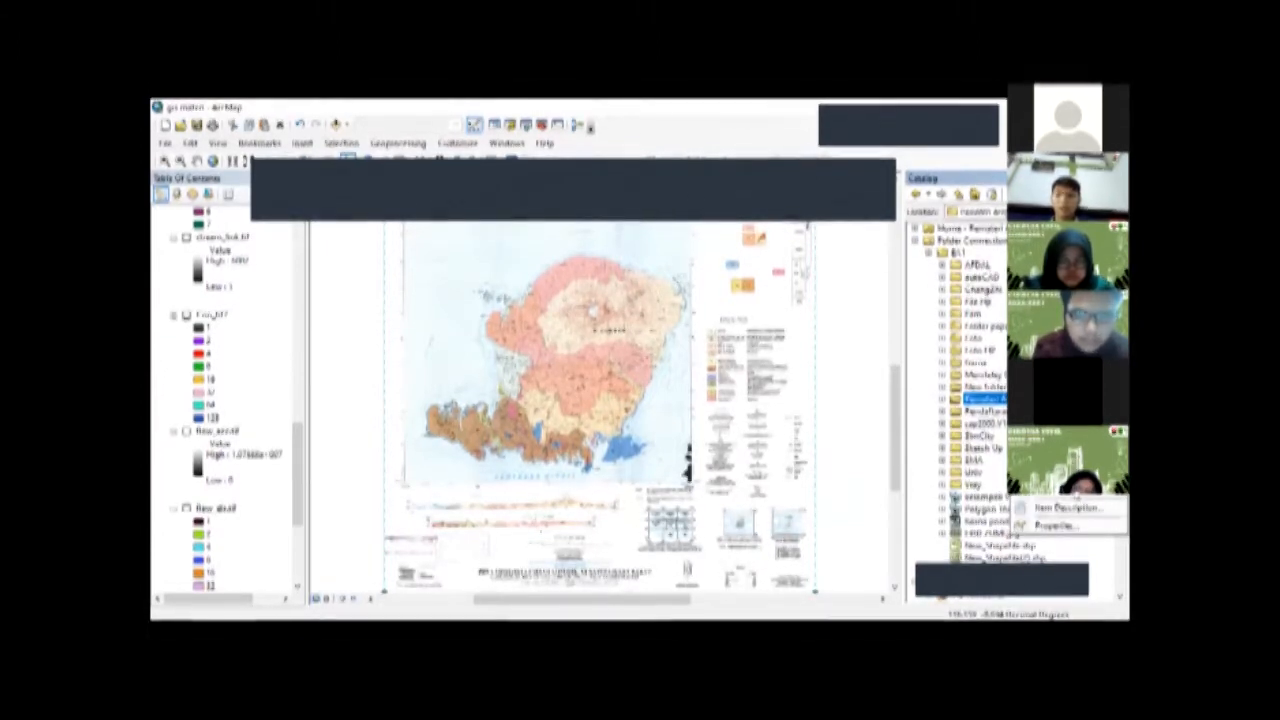
{"action": "mouse_move", "coordinate": [1035, 487]}
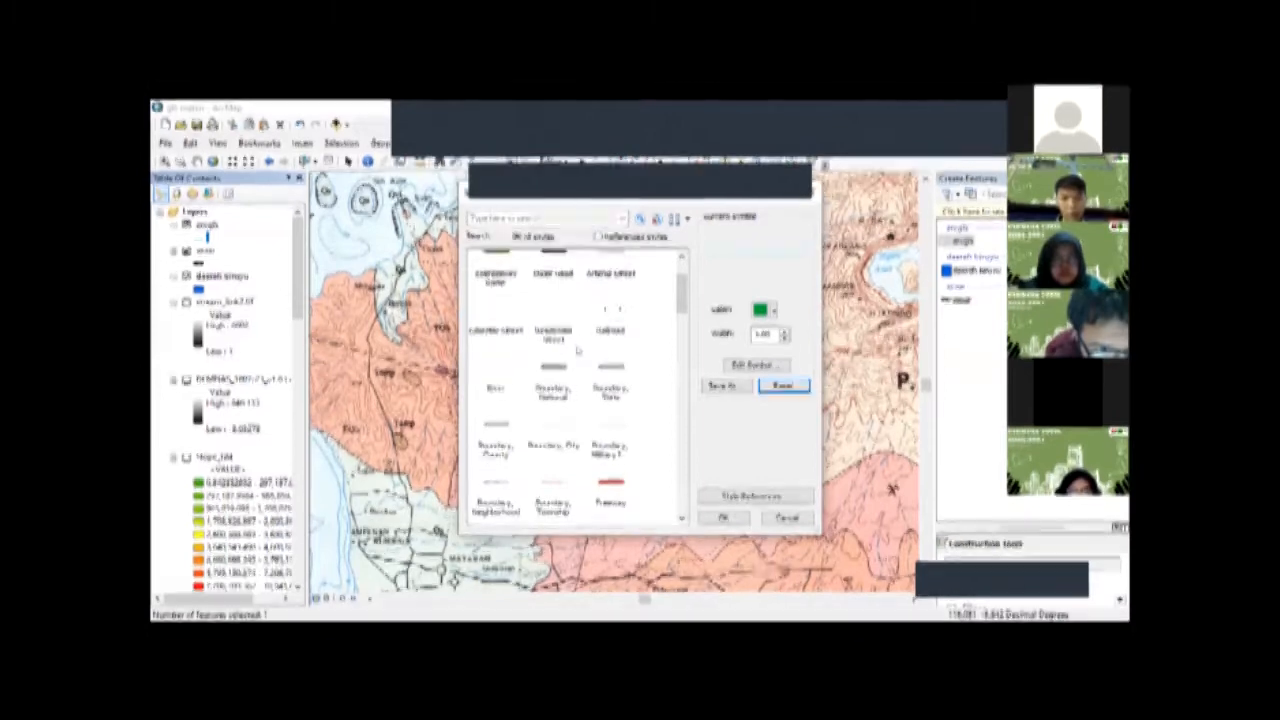
Step: Choose a dashed line symbol from the symbol library for the new line layer at the top of the layer list
{"action": "scroll", "coordinate": [588, 366], "scroll_direction": "down", "scroll_amount": 2}
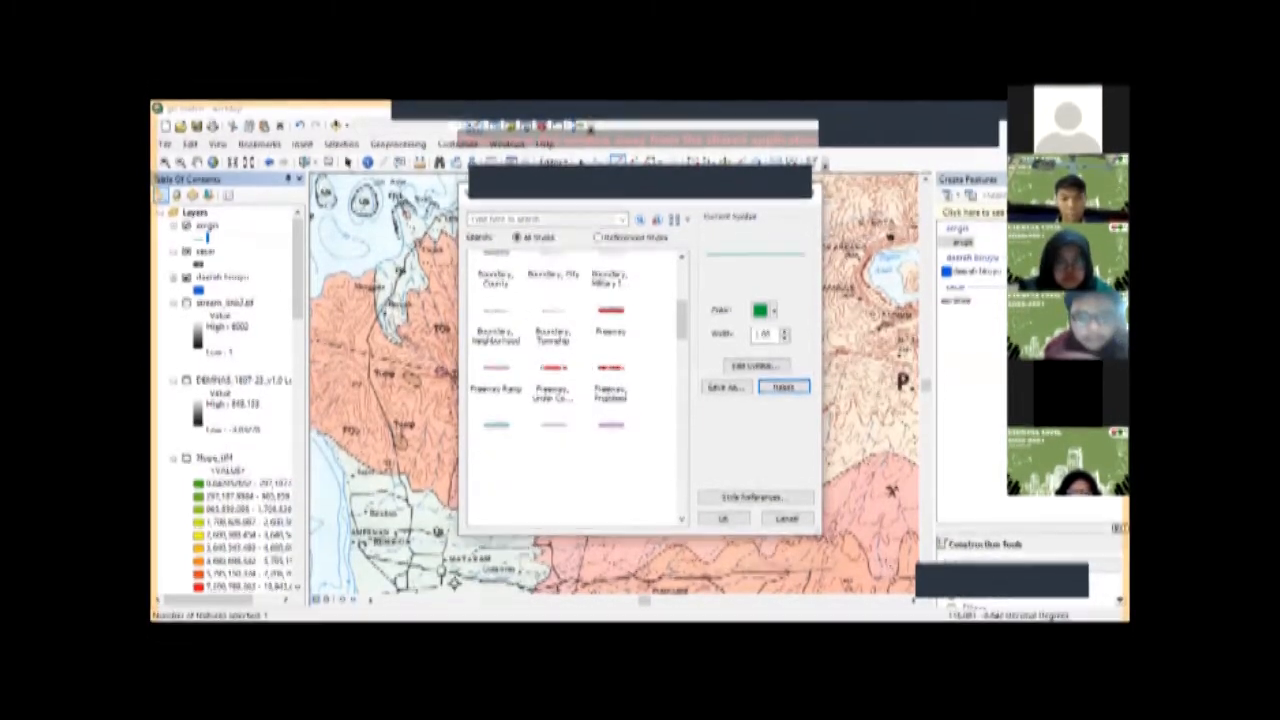
{"action": "scroll", "coordinate": [555, 495], "scroll_direction": "down", "scroll_amount": 2}
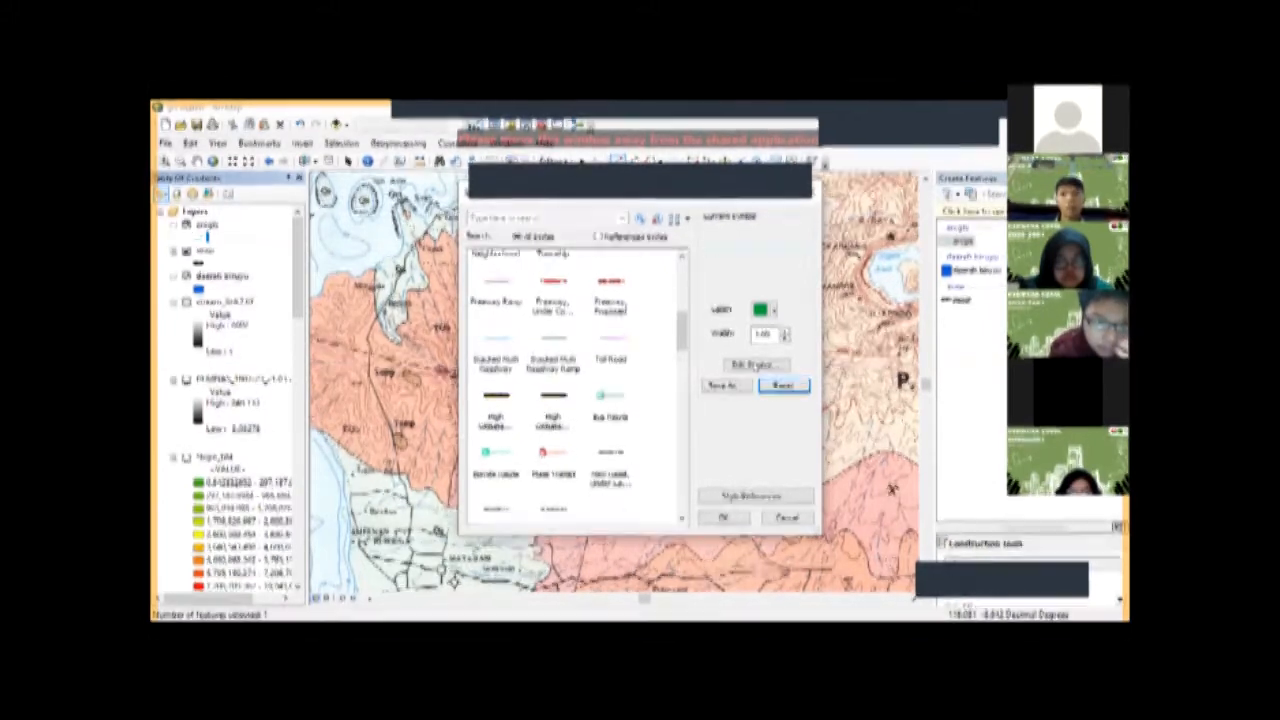
{"action": "scroll", "coordinate": [618, 260], "scroll_direction": "down", "scroll_amount": 1}
{"action": "left_click", "coordinate": [555, 450]}
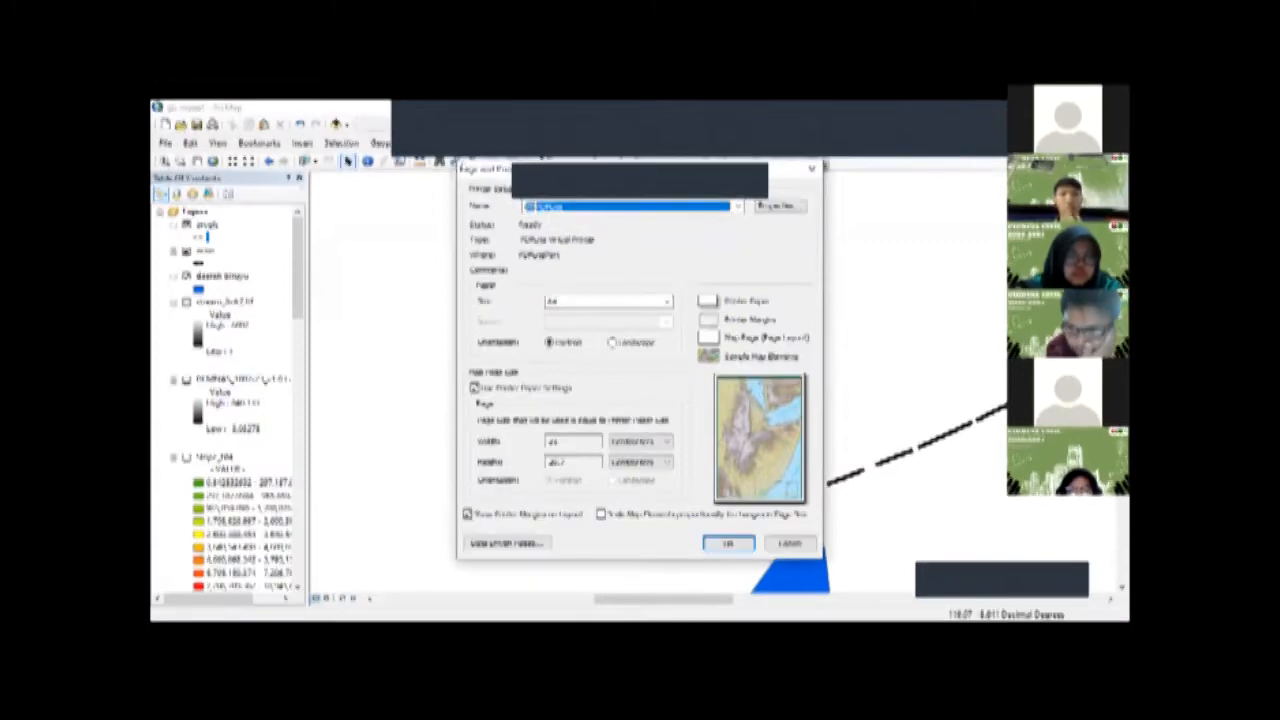
Step: Configure the page and print setup for A3 paper in landscape orientation
{"action": "left_click_drag", "start_coordinate": [560, 169], "coordinate": [345, 170]}
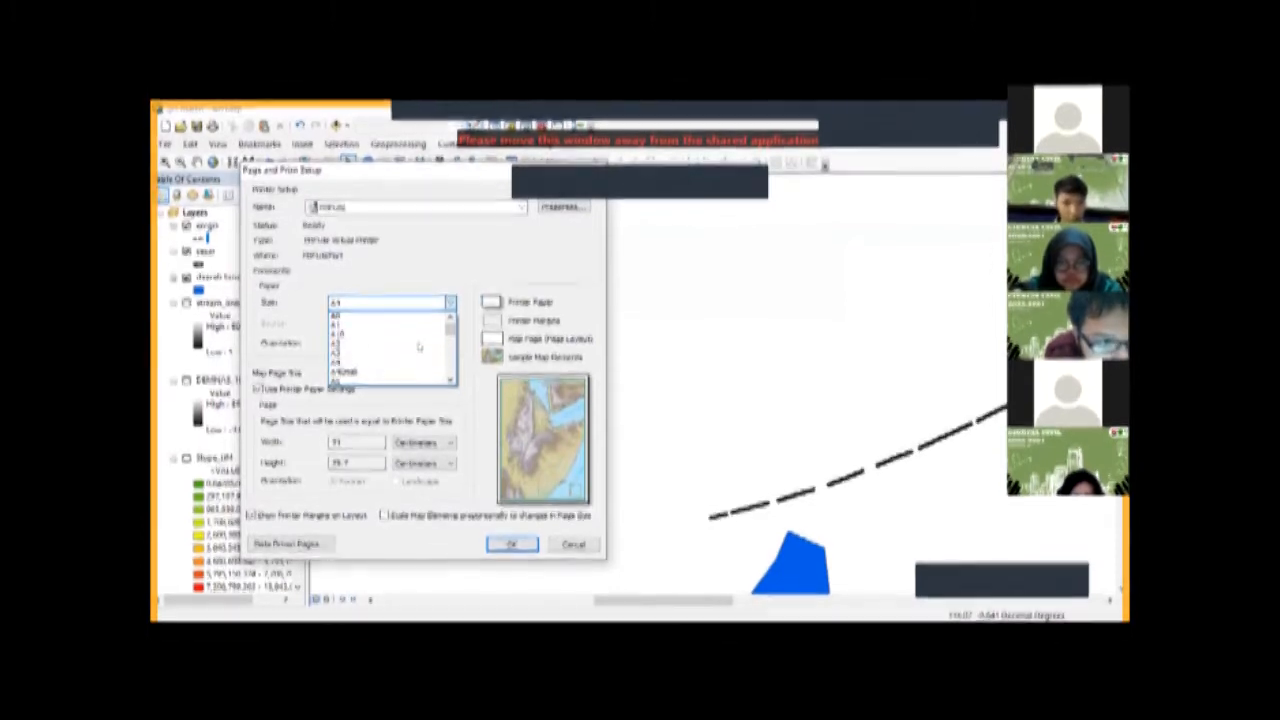
{"action": "left_click", "coordinate": [419, 346]}
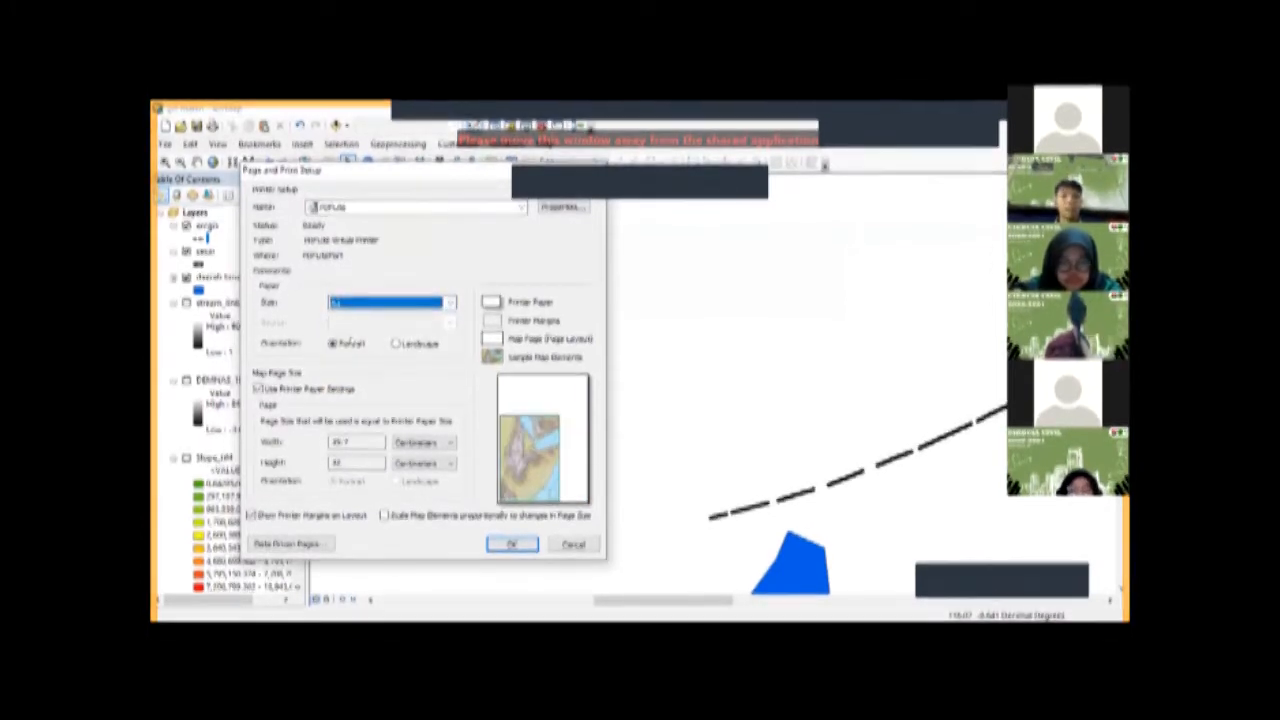
{"action": "left_click", "coordinate": [396, 342]}
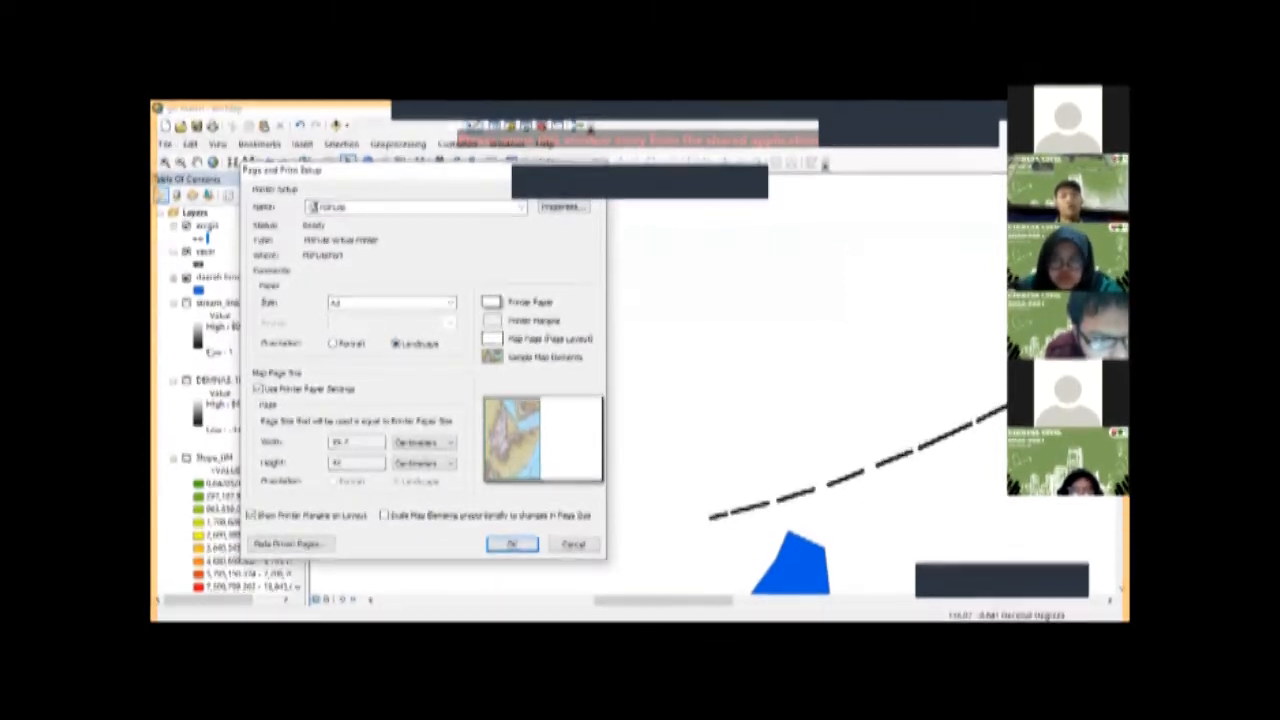
{"action": "left_click", "coordinate": [511, 543]}
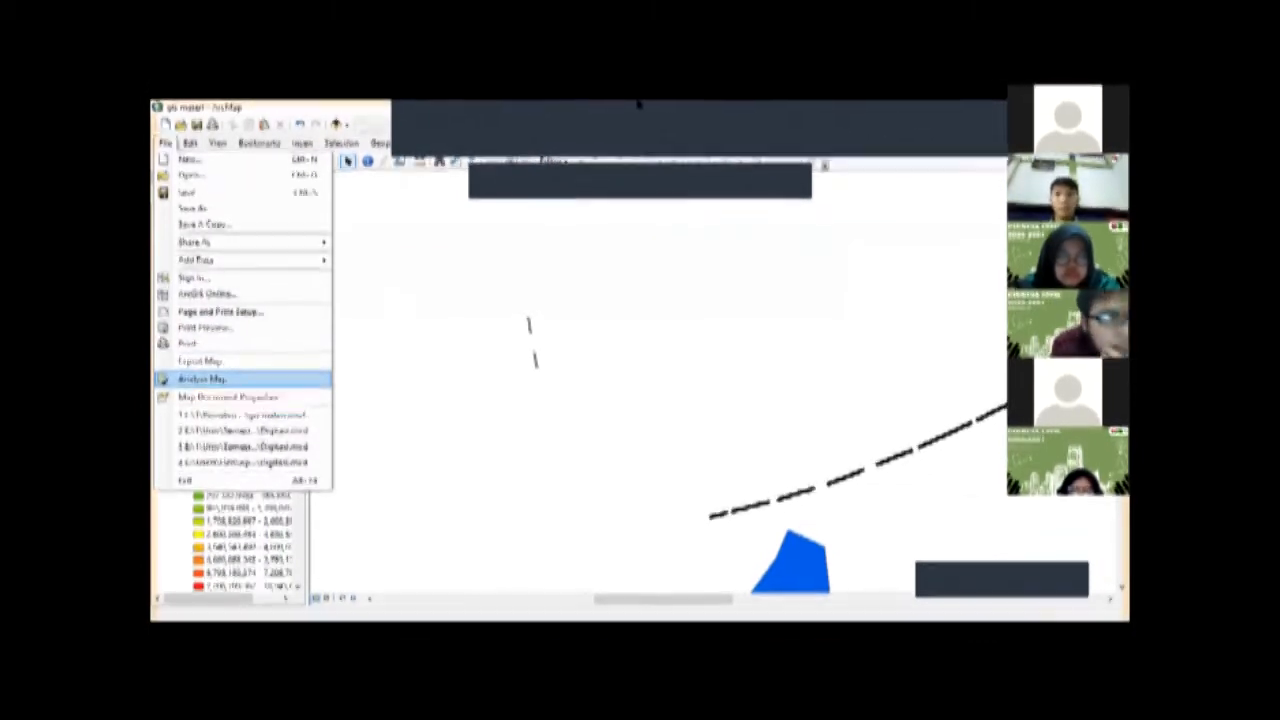
{"action": "key", "text": "Escape"}
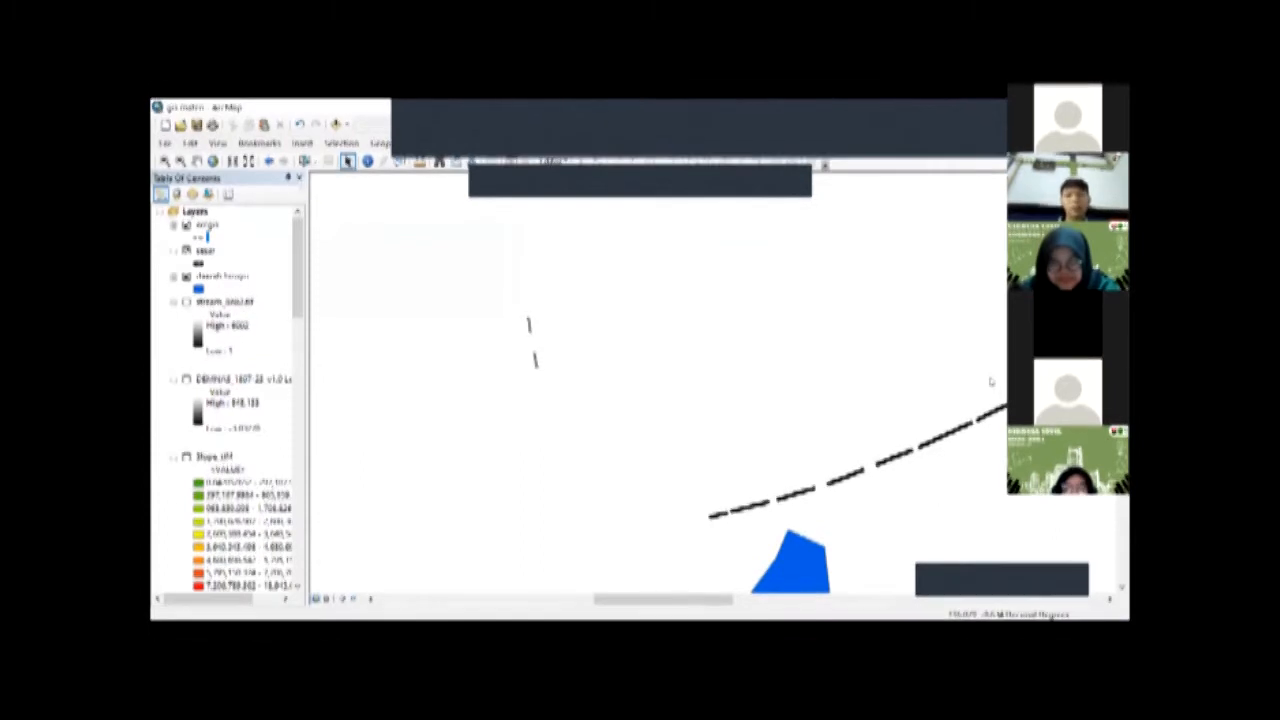
Step: Open the Fill tool from the Hydrology toolset of the Spatial Analyst toolbox
{"action": "scroll", "coordinate": [994, 400], "scroll_direction": "down", "scroll_amount": 1}
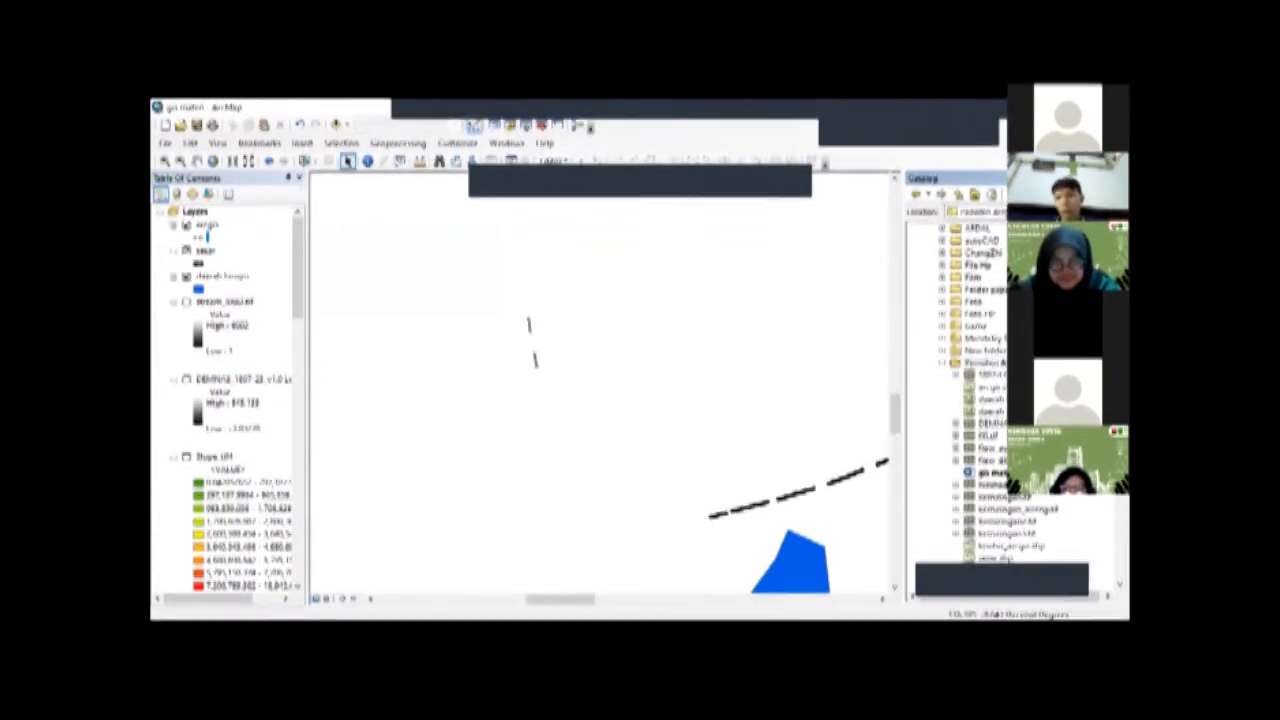
{"action": "scroll", "coordinate": [1000, 400], "scroll_direction": "down", "scroll_amount": 5}
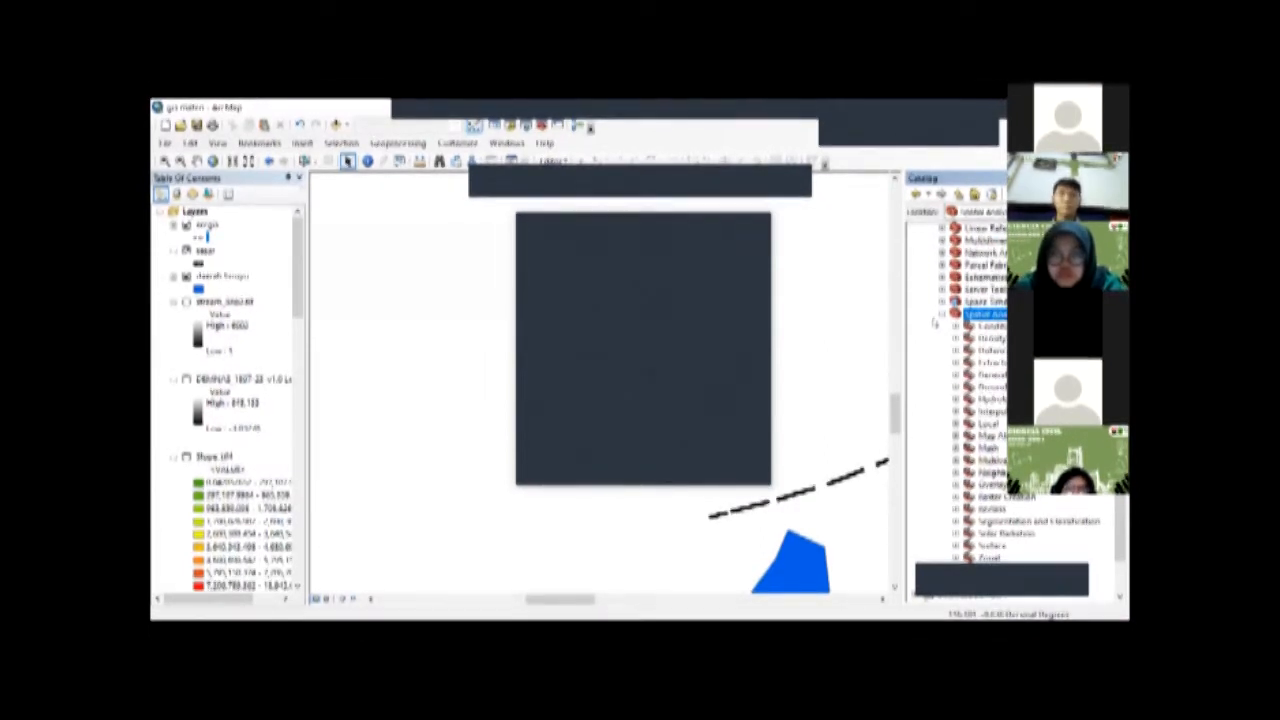
{"action": "left_click", "coordinate": [941, 314]}
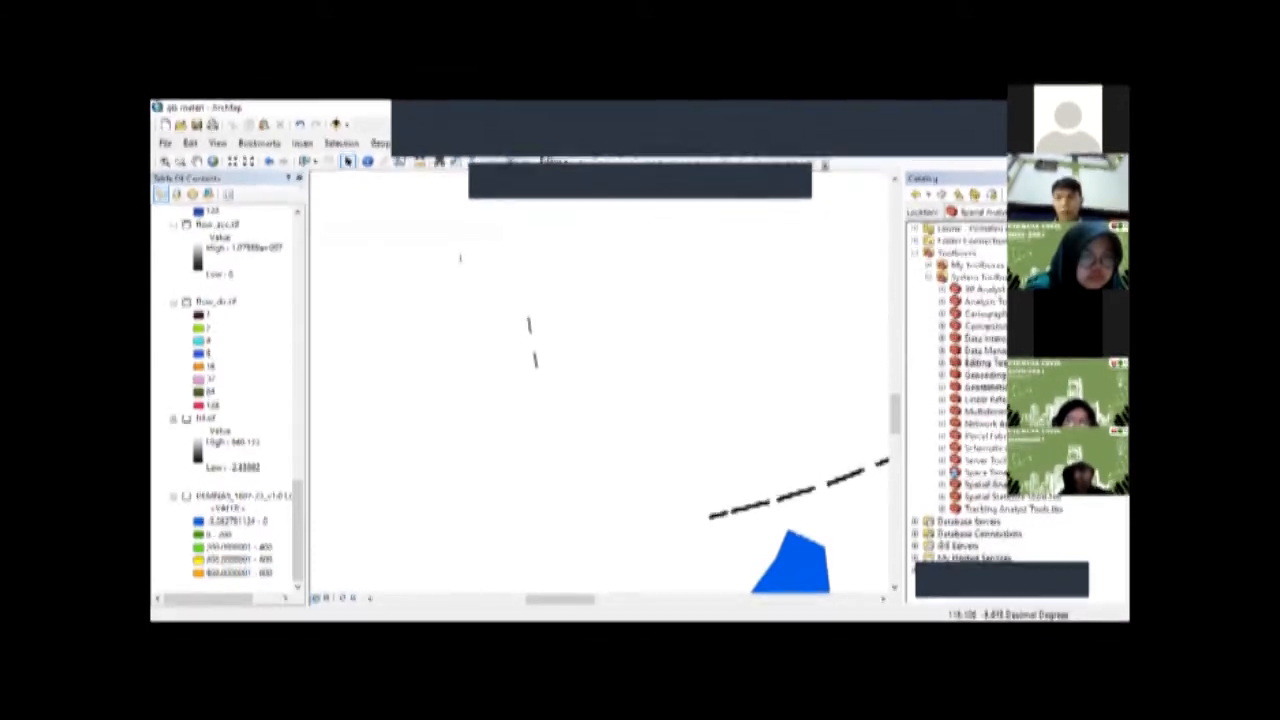
{"action": "left_click", "coordinate": [942, 485]}
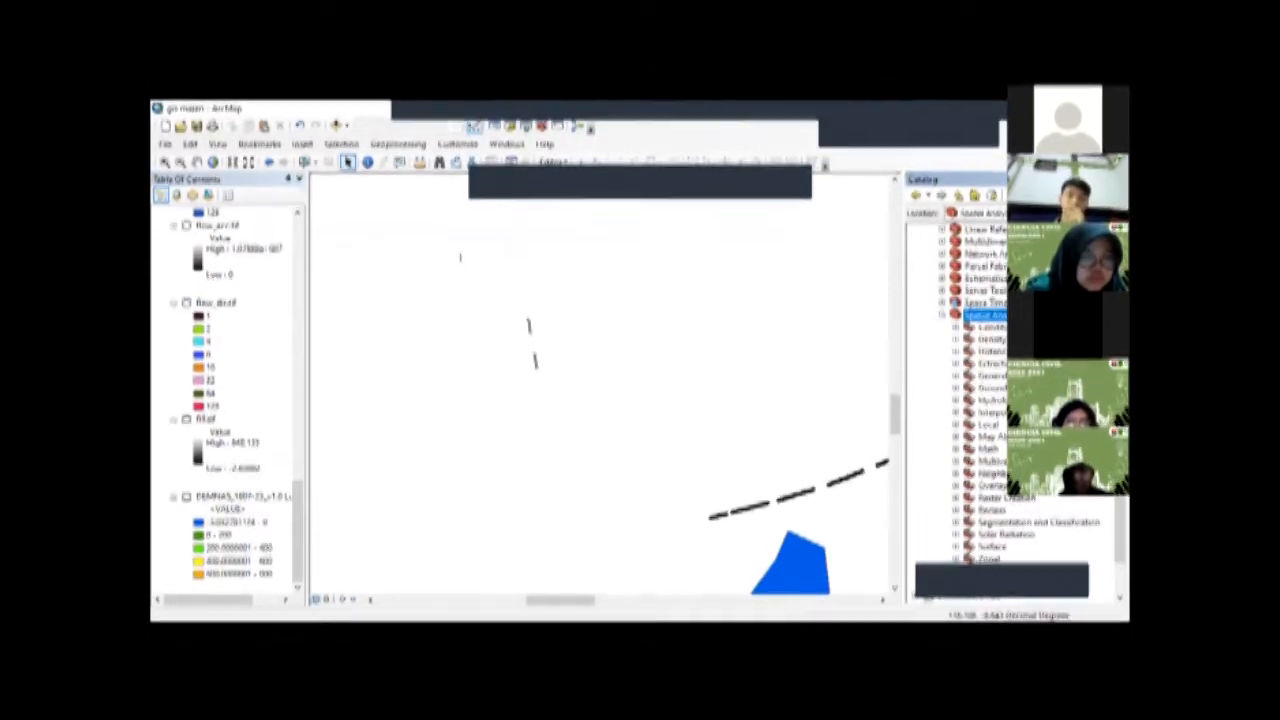
{"action": "left_click", "coordinate": [956, 400]}
{"action": "left_click", "coordinate": [997, 424]}
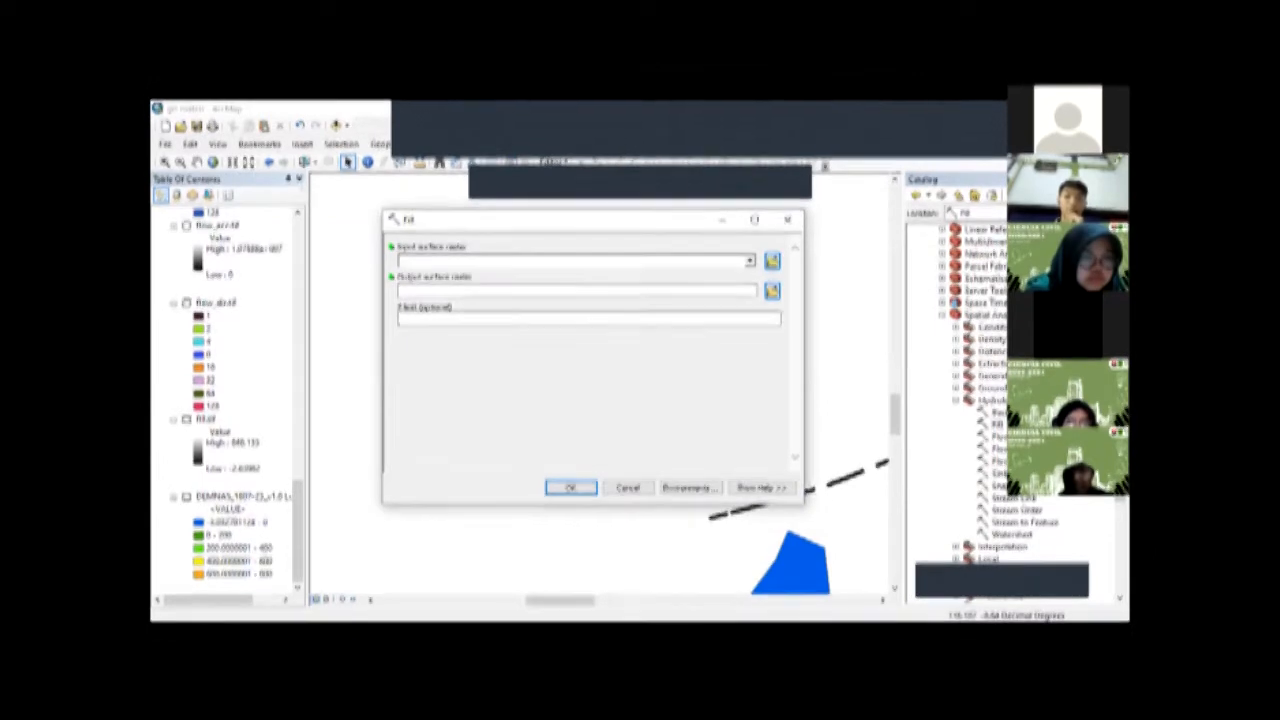
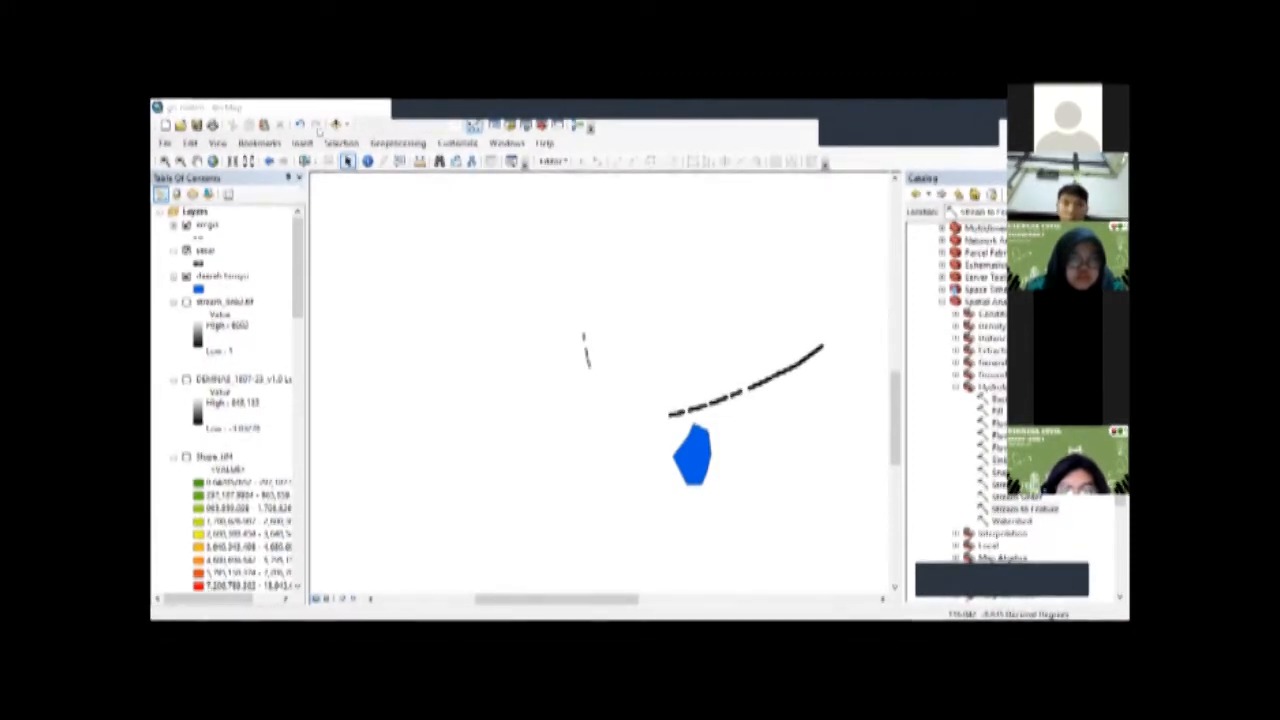
Step: Insert the Lombok geological map picture from the project folder into the map
{"action": "left_click", "coordinate": [302, 143]}
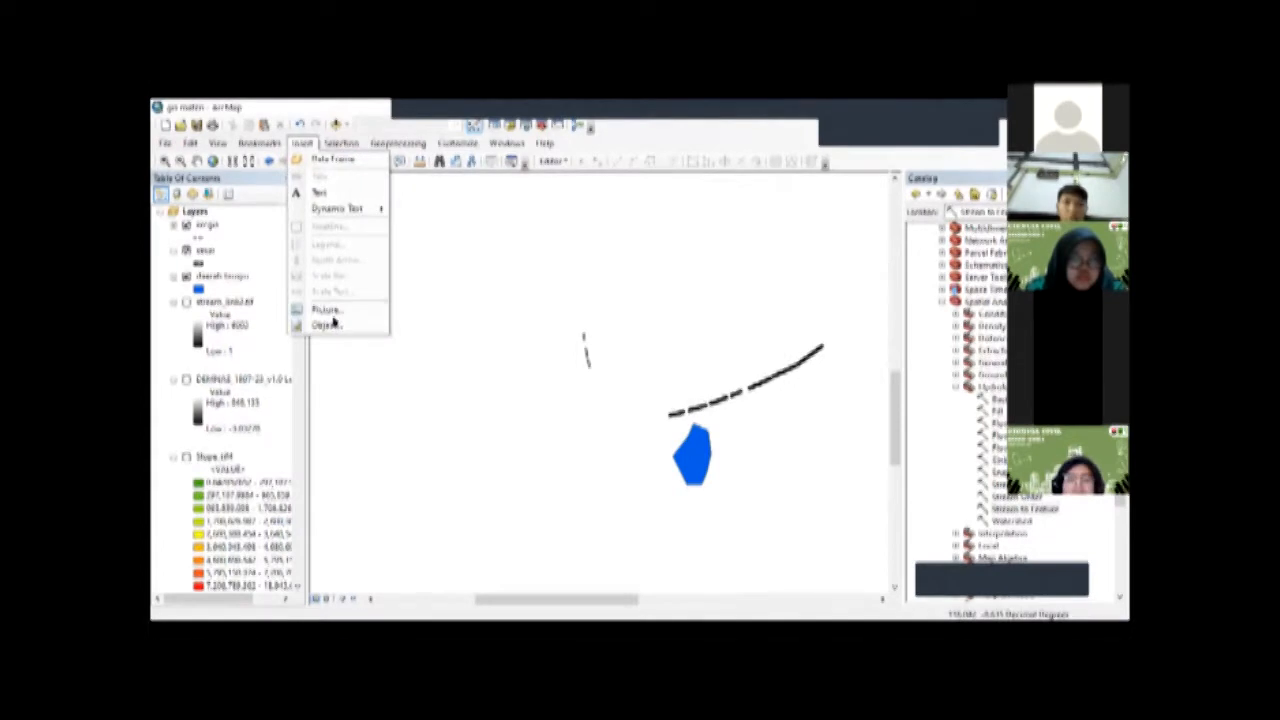
{"action": "left_click", "coordinate": [330, 310]}
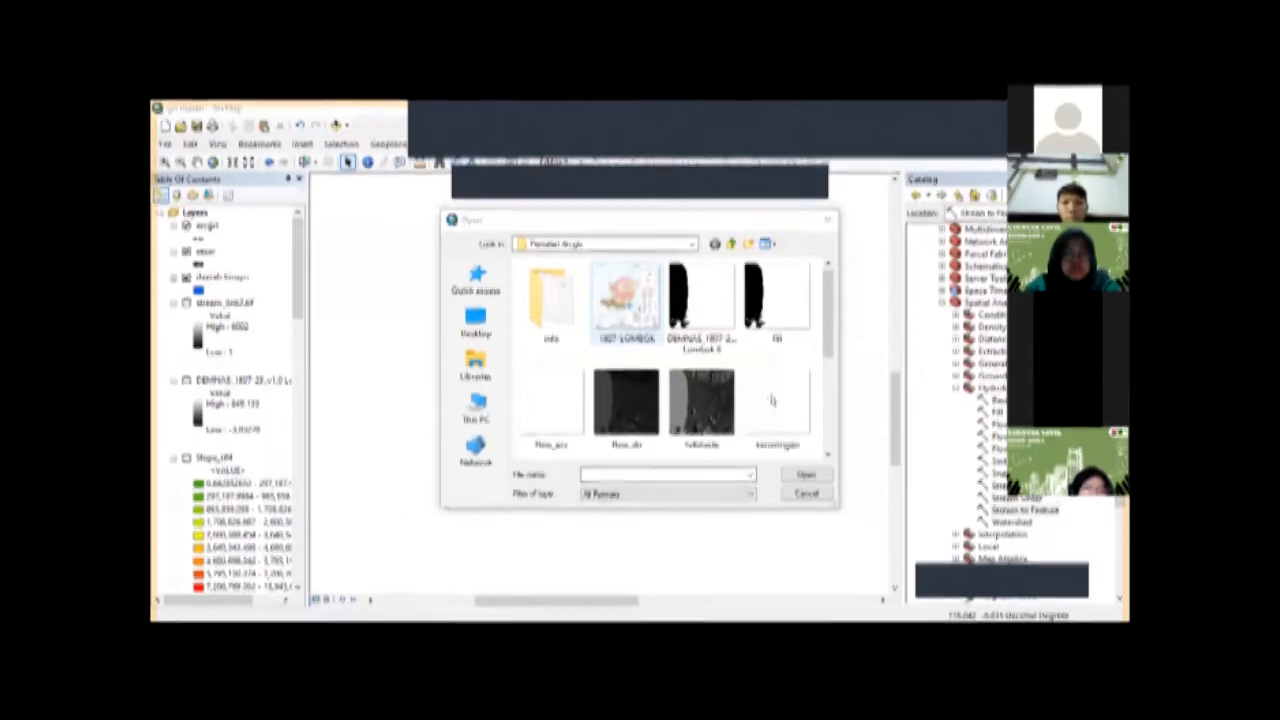
{"action": "left_click", "coordinate": [827, 220]}
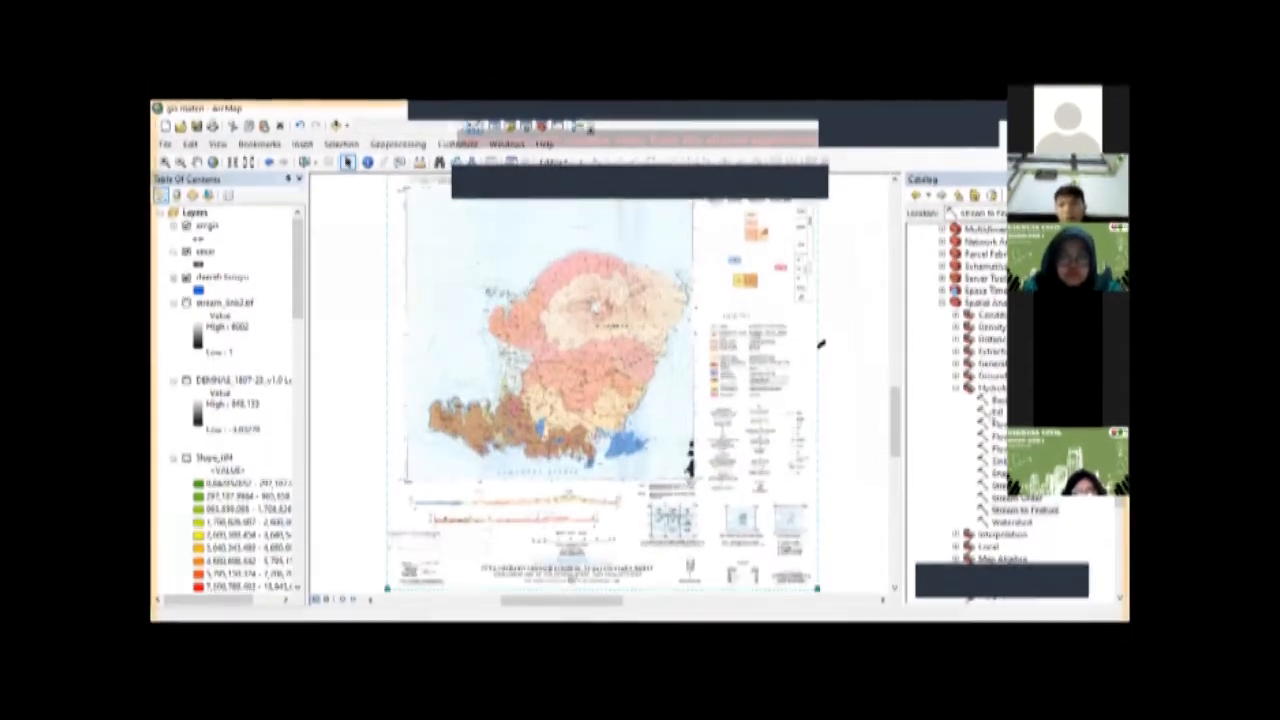
Step: Open the options of the project folder under the folder connections to start creating a new item
{"action": "left_click", "coordinate": [915, 254]}
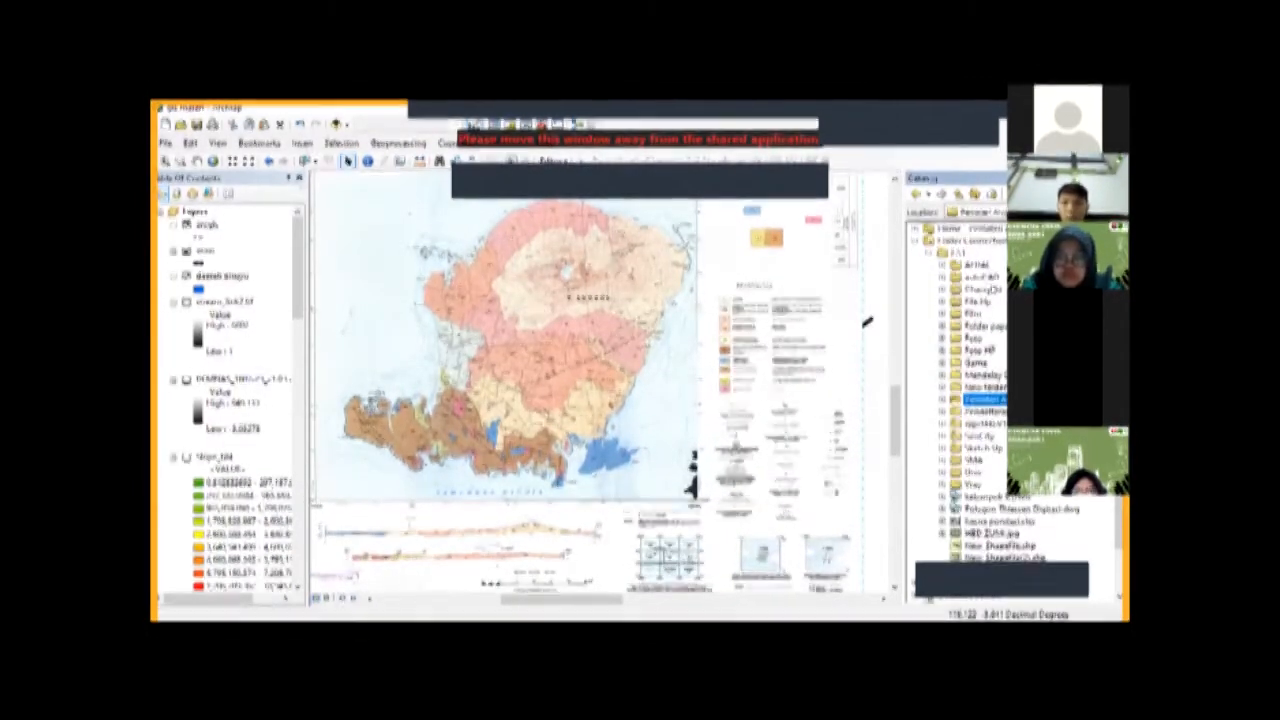
{"action": "right_click", "coordinate": [1000, 401]}
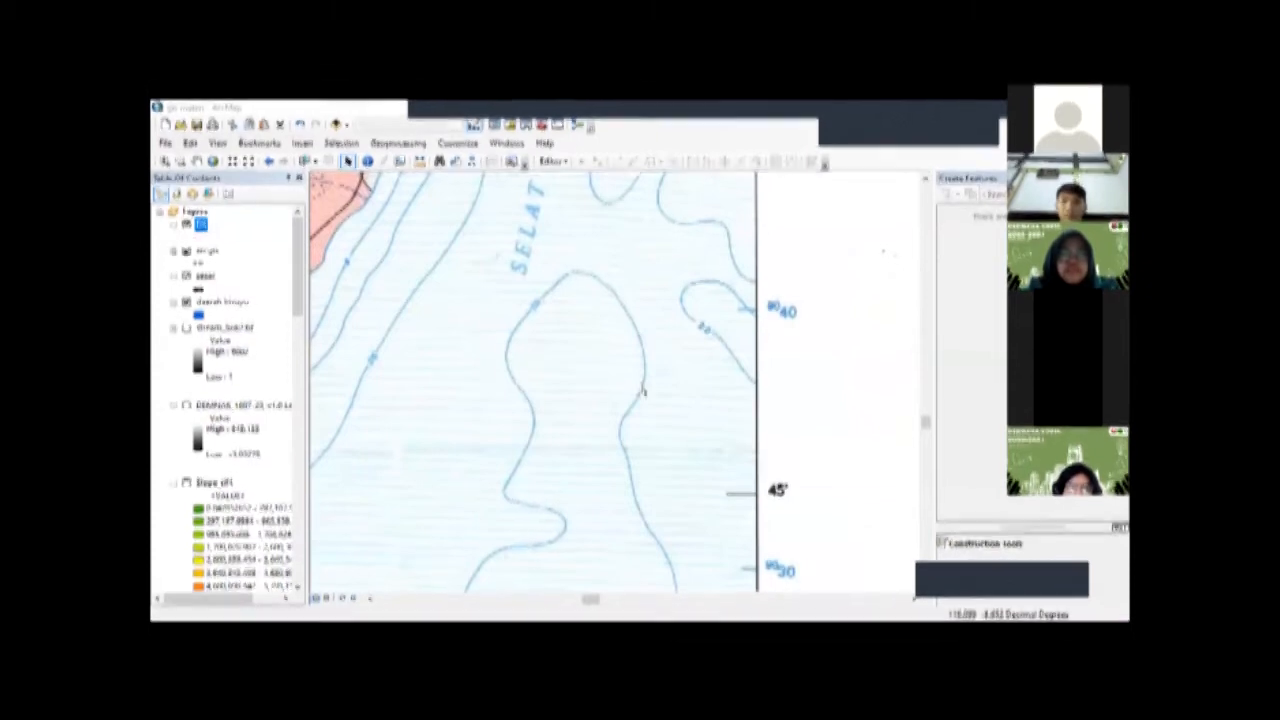
Step: Delete the geological map picture while keeping the digitized lines and the blue area polygon
{"action": "scroll", "coordinate": [642, 391], "scroll_direction": "down", "scroll_amount": 4}
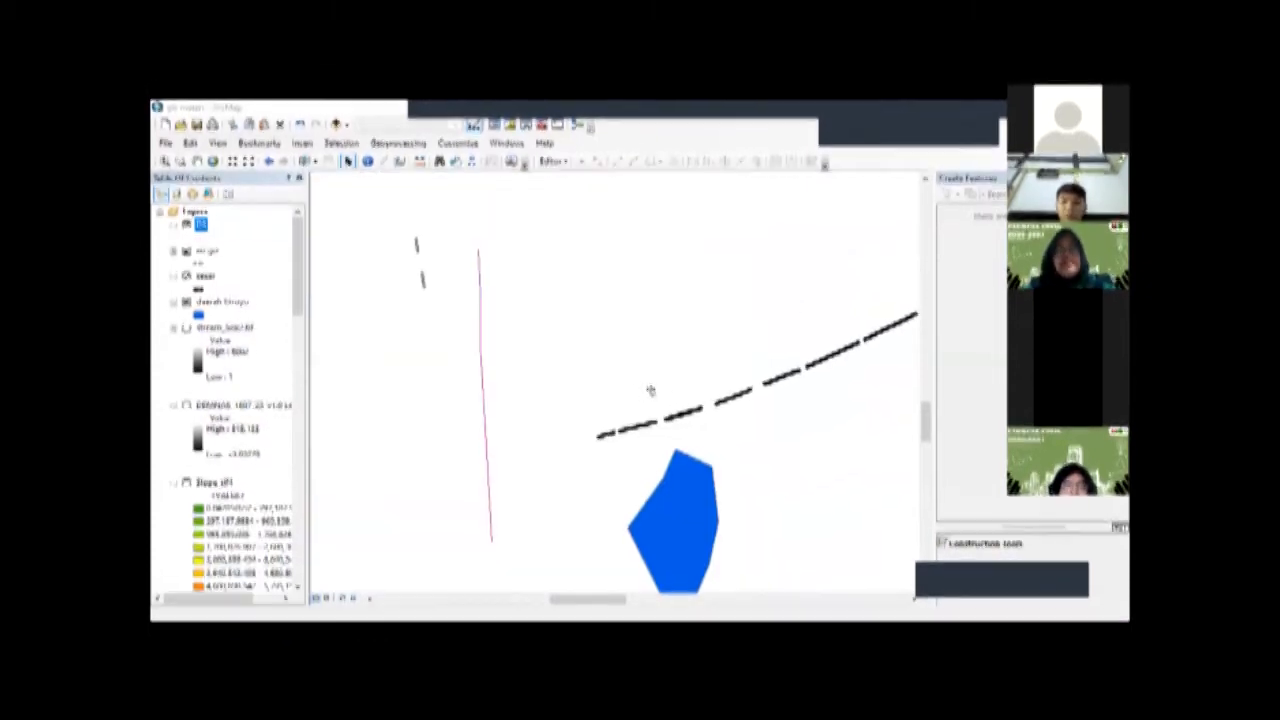
{"action": "scroll", "coordinate": [651, 390], "scroll_direction": "down", "scroll_amount": 3}
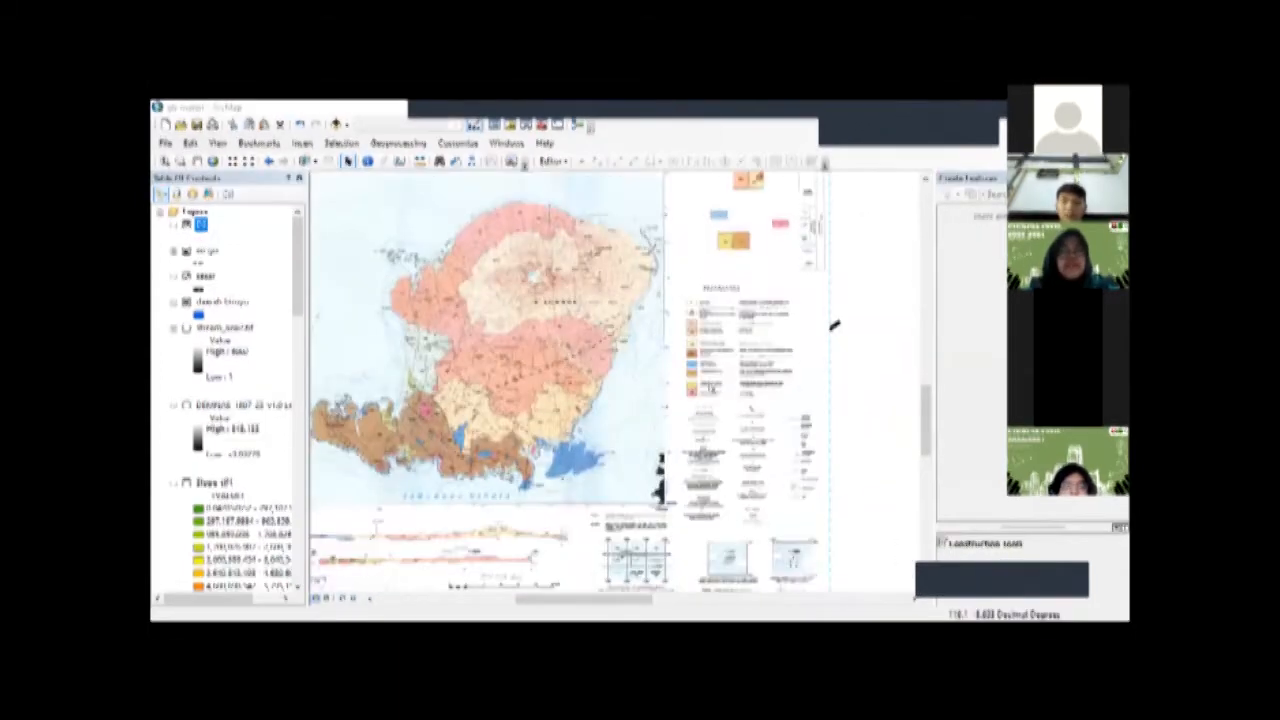
{"action": "scroll", "coordinate": [903, 323], "scroll_direction": "down", "scroll_amount": 2}
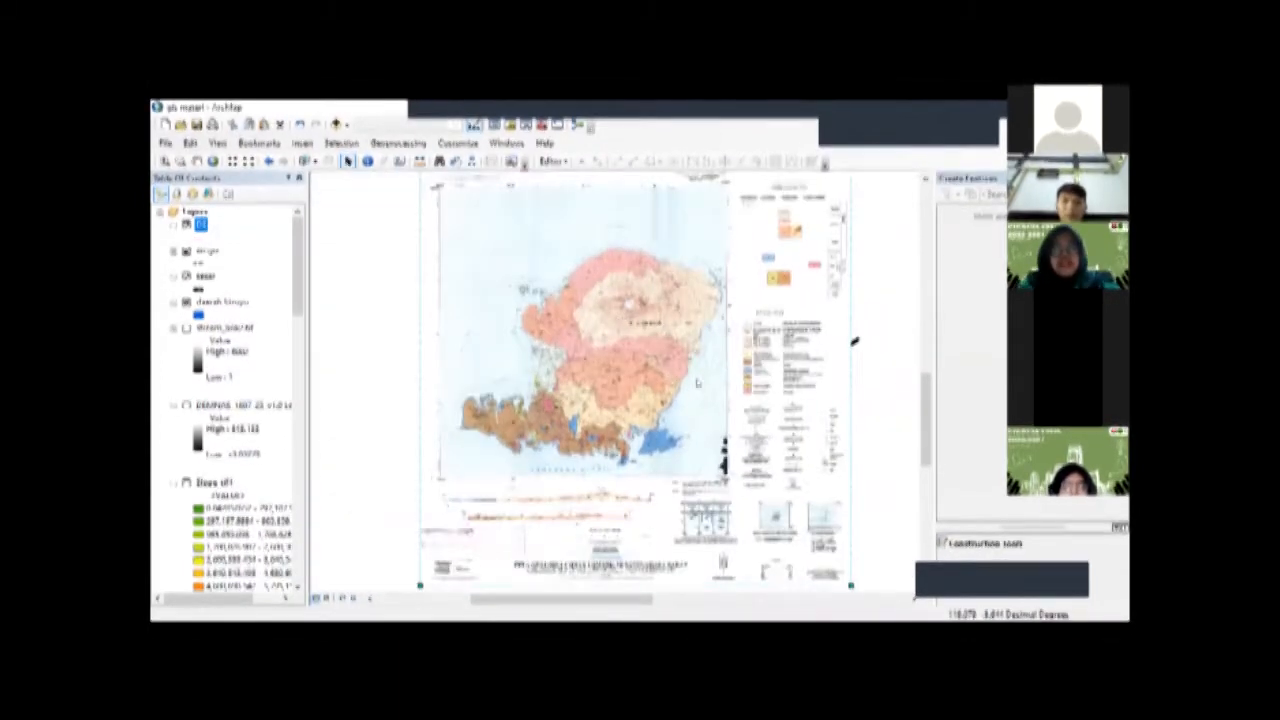
{"action": "right_click", "coordinate": [632, 327]}
{"action": "left_click", "coordinate": [694, 370]}
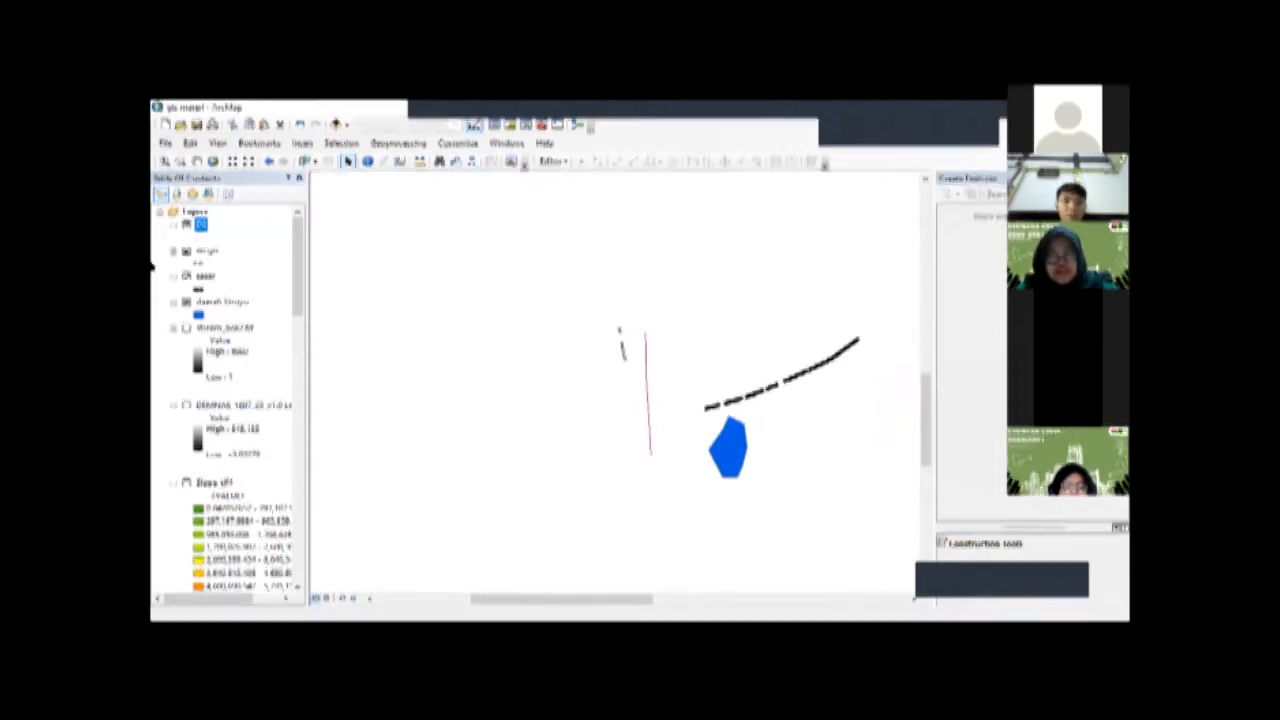
{"action": "scroll", "coordinate": [232, 400], "scroll_direction": "down", "scroll_amount": 5}
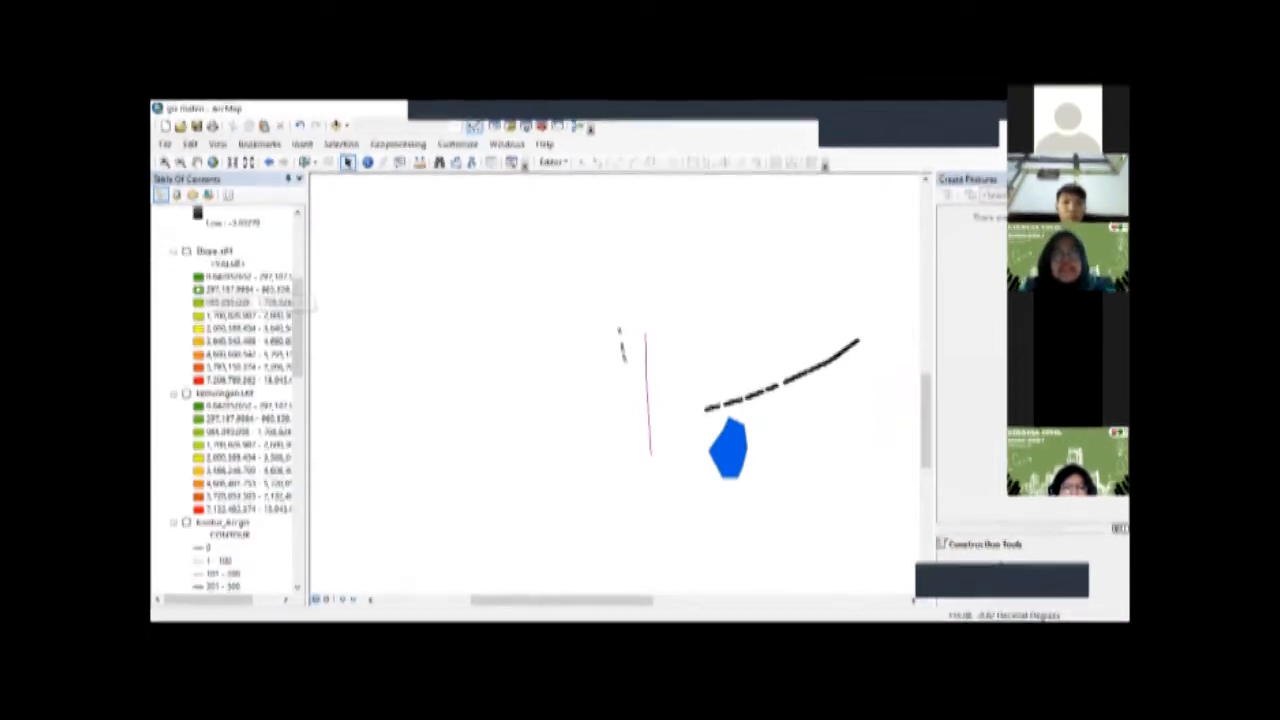
{"action": "scroll", "coordinate": [232, 400], "scroll_direction": "up", "scroll_amount": 5}
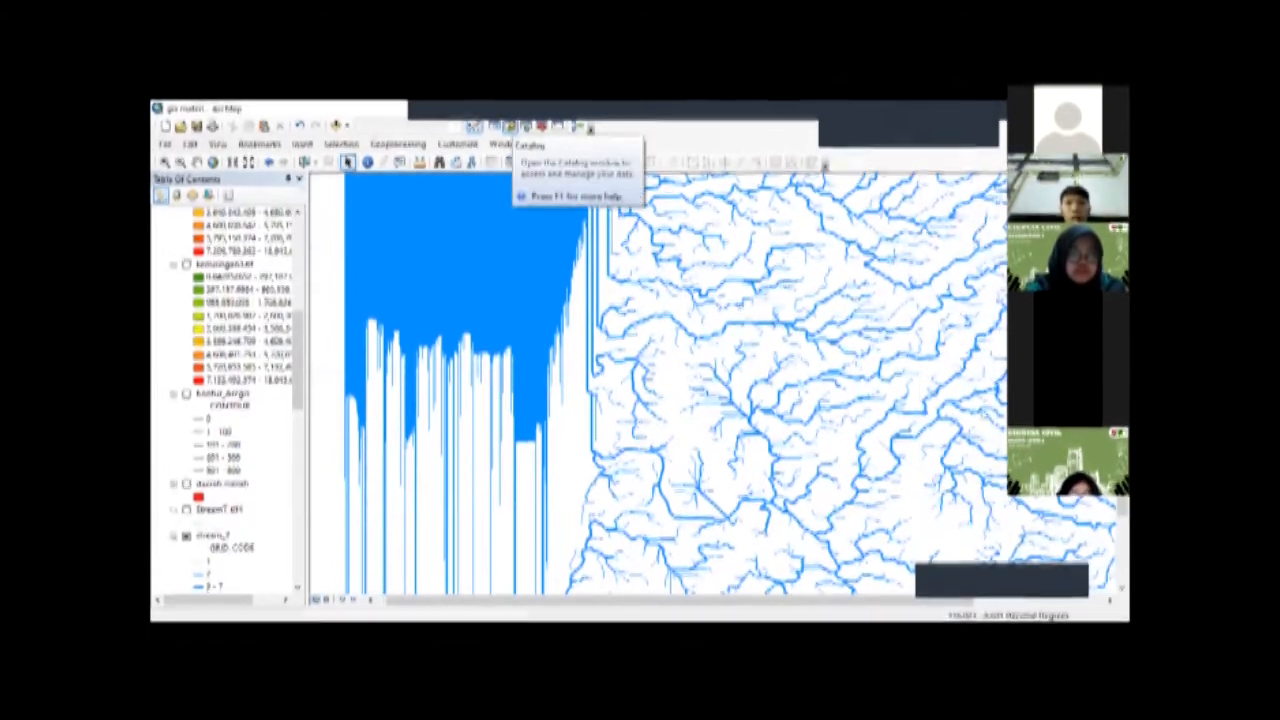
Step: Open the Catalog and expand the Data Management toolbox within the System Toolboxes
{"action": "left_click", "coordinate": [509, 126]}
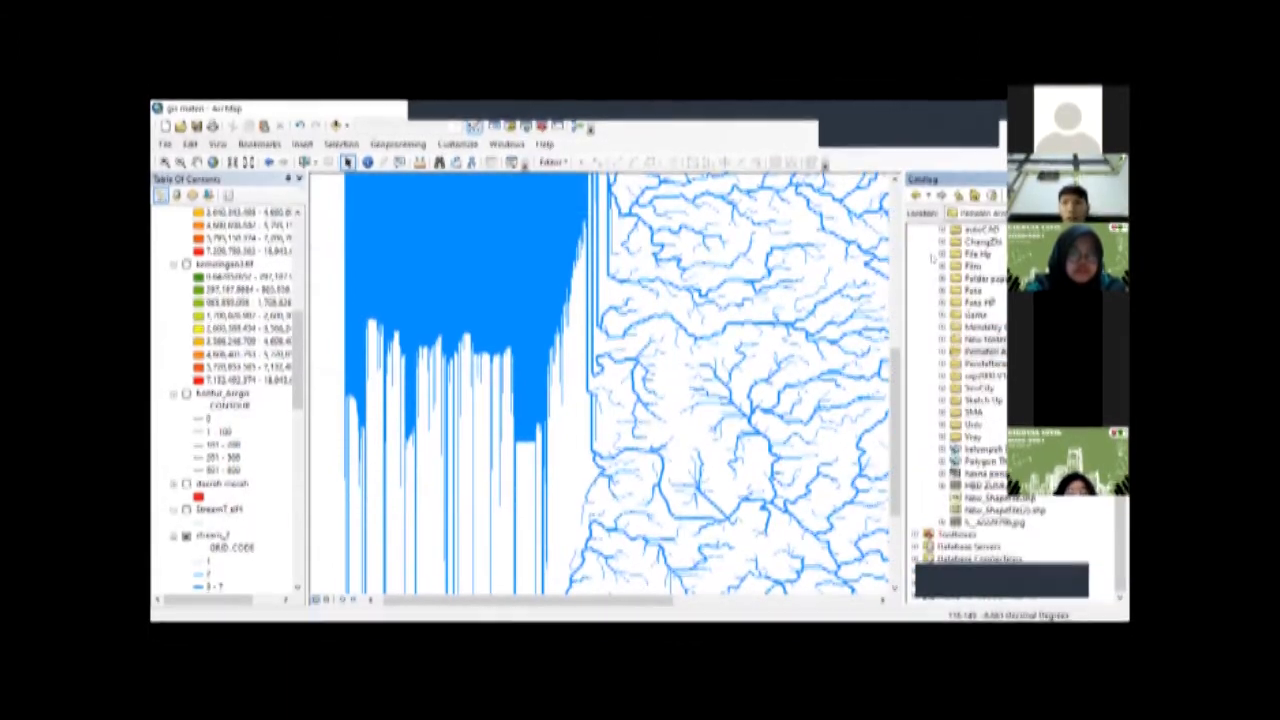
{"action": "scroll", "coordinate": [960, 380], "scroll_direction": "up", "scroll_amount": 5}
{"action": "left_click", "coordinate": [916, 238]}
{"action": "left_click", "coordinate": [916, 246]}
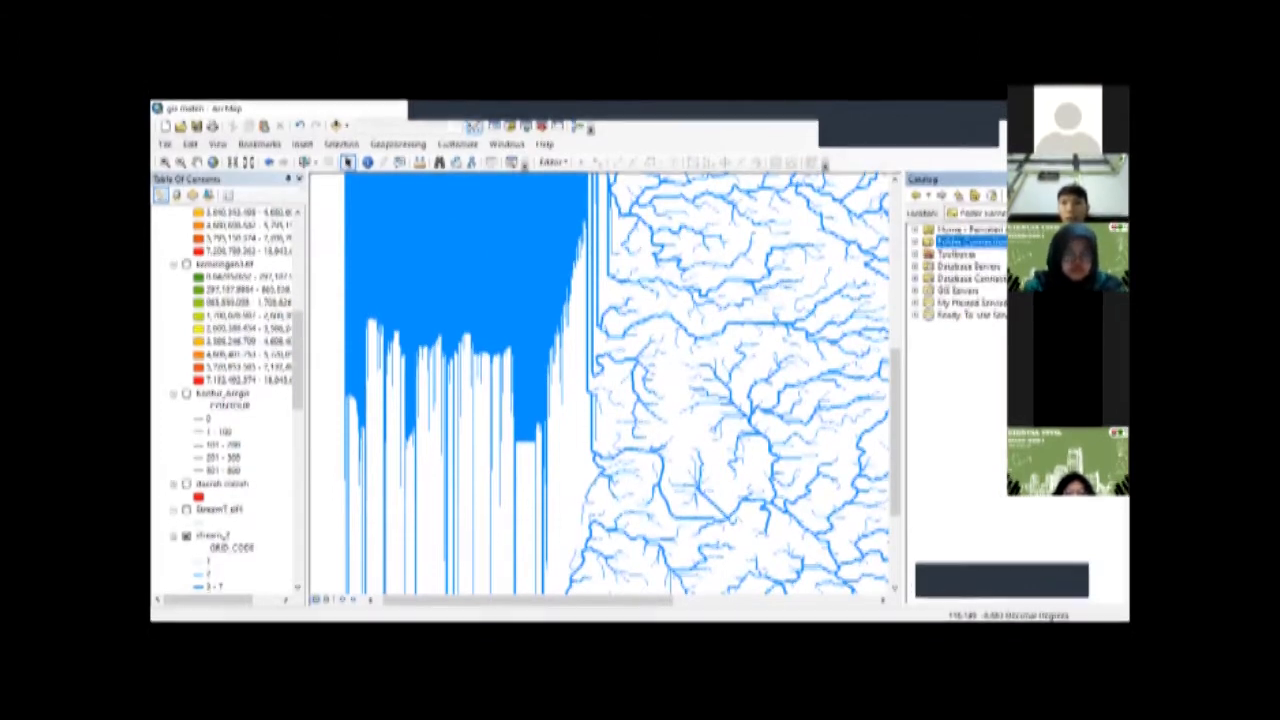
{"action": "left_click", "coordinate": [929, 252]}
{"action": "left_click", "coordinate": [943, 460]}
{"action": "left_click", "coordinate": [943, 460]}
{"action": "scroll", "coordinate": [960, 380], "scroll_direction": "up", "scroll_amount": 3}
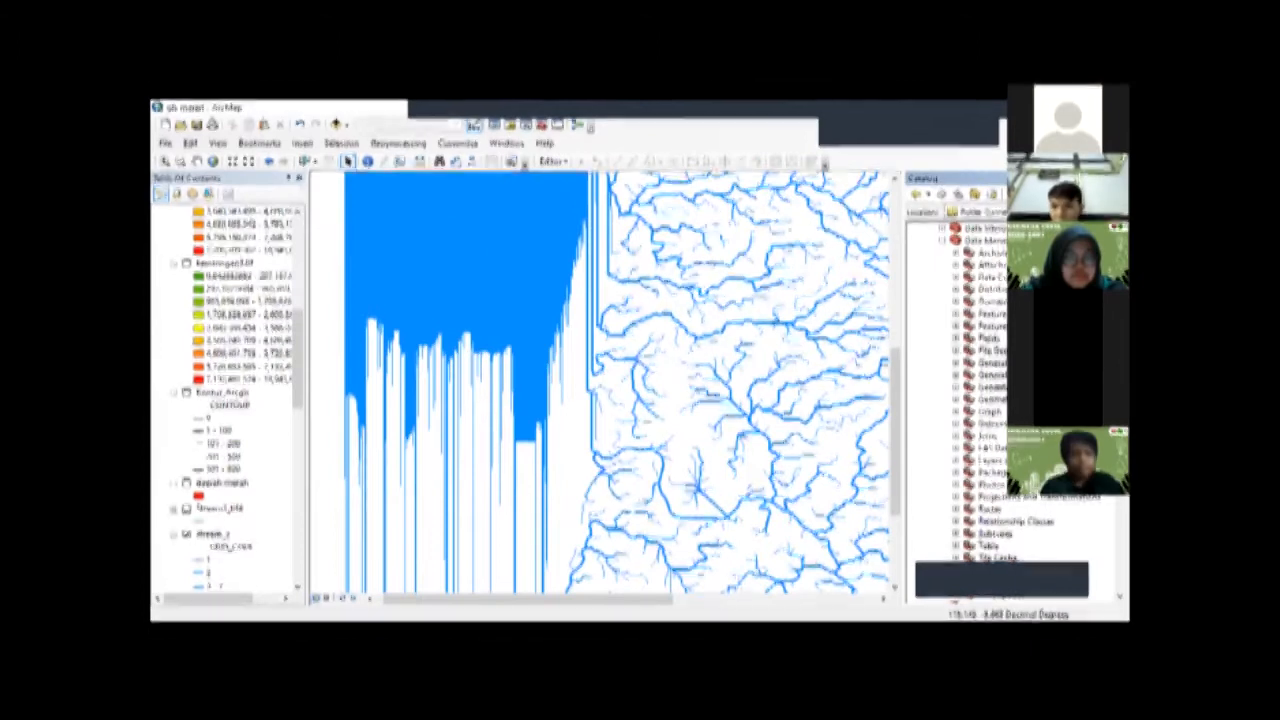
Step: Look through the toolsets of the Data Management toolbox
{"action": "scroll", "coordinate": [1006, 548], "scroll_direction": "down", "scroll_amount": 1}
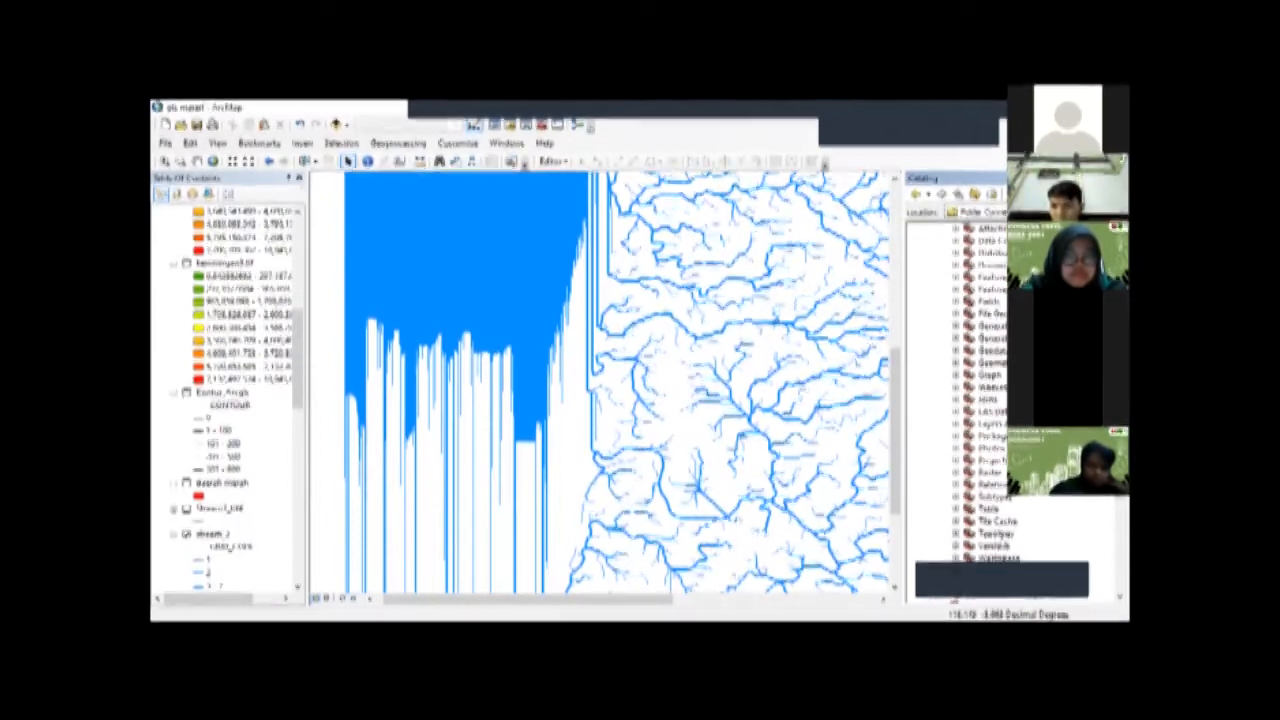
{"action": "scroll", "coordinate": [947, 335], "scroll_direction": "up", "scroll_amount": 2}
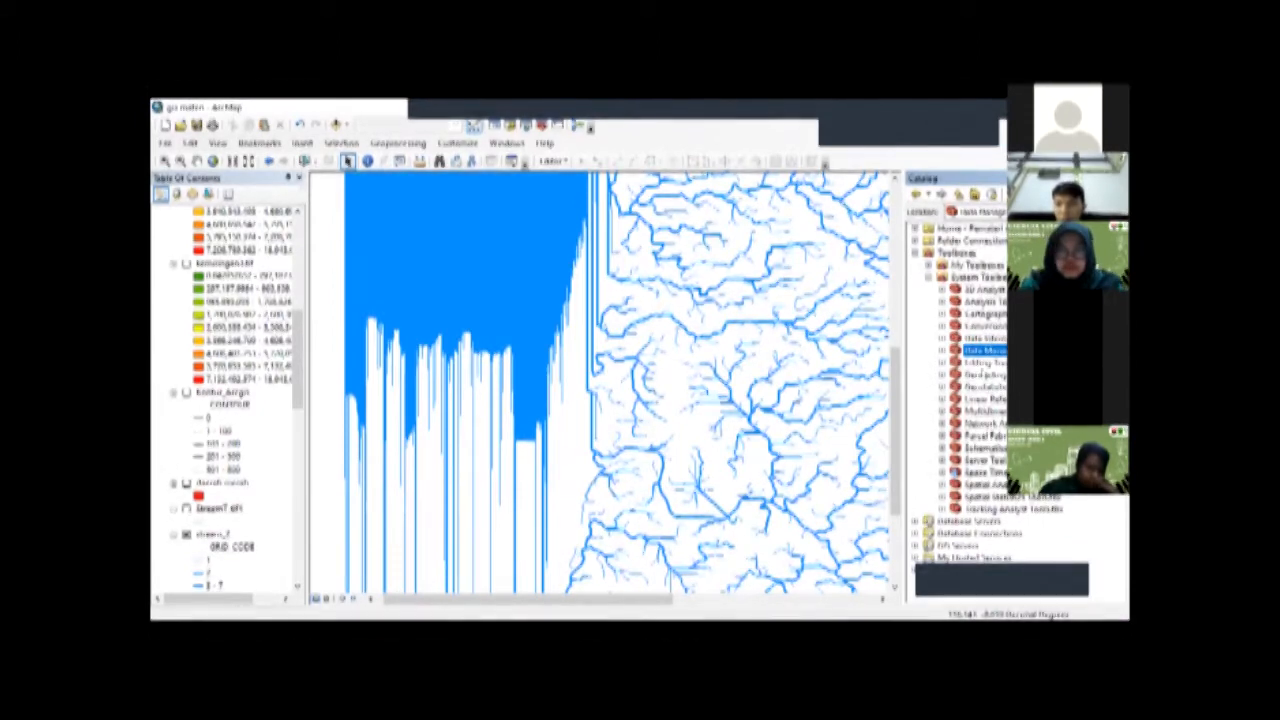
{"action": "left_click", "coordinate": [942, 351]}
{"action": "scroll", "coordinate": [938, 244], "scroll_direction": "down", "scroll_amount": 3}
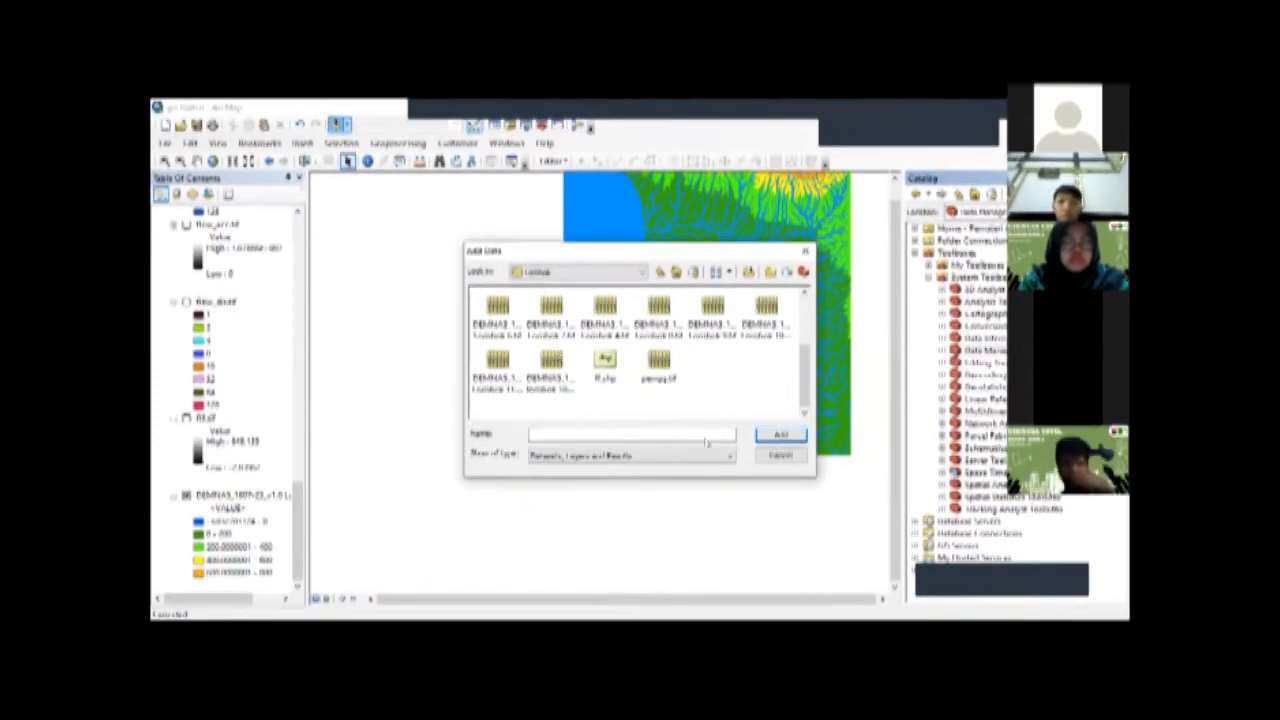
Step: Add the neighbouring DEMNAS 1807-24 raster of Lombok to the map and return to the Data Management toolbox
{"action": "left_click", "coordinate": [551, 308]}
{"action": "left_click", "coordinate": [781, 435]}
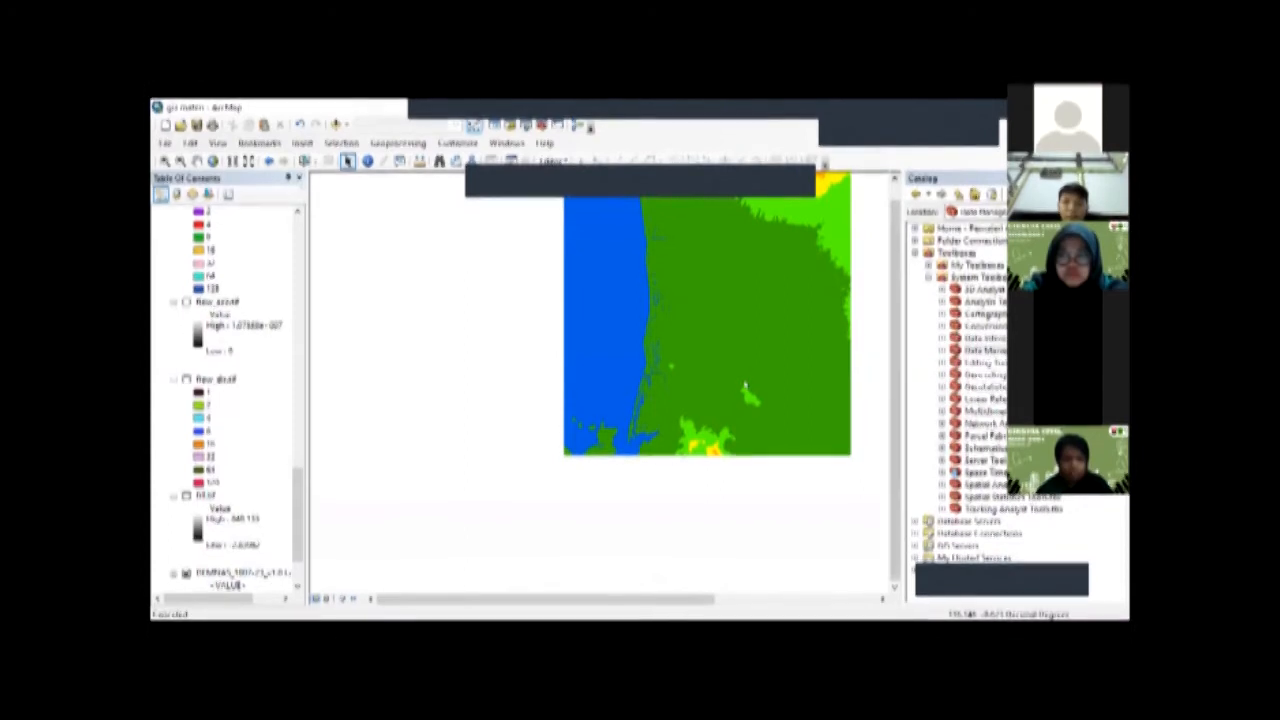
{"action": "left_click", "coordinate": [932, 350]}
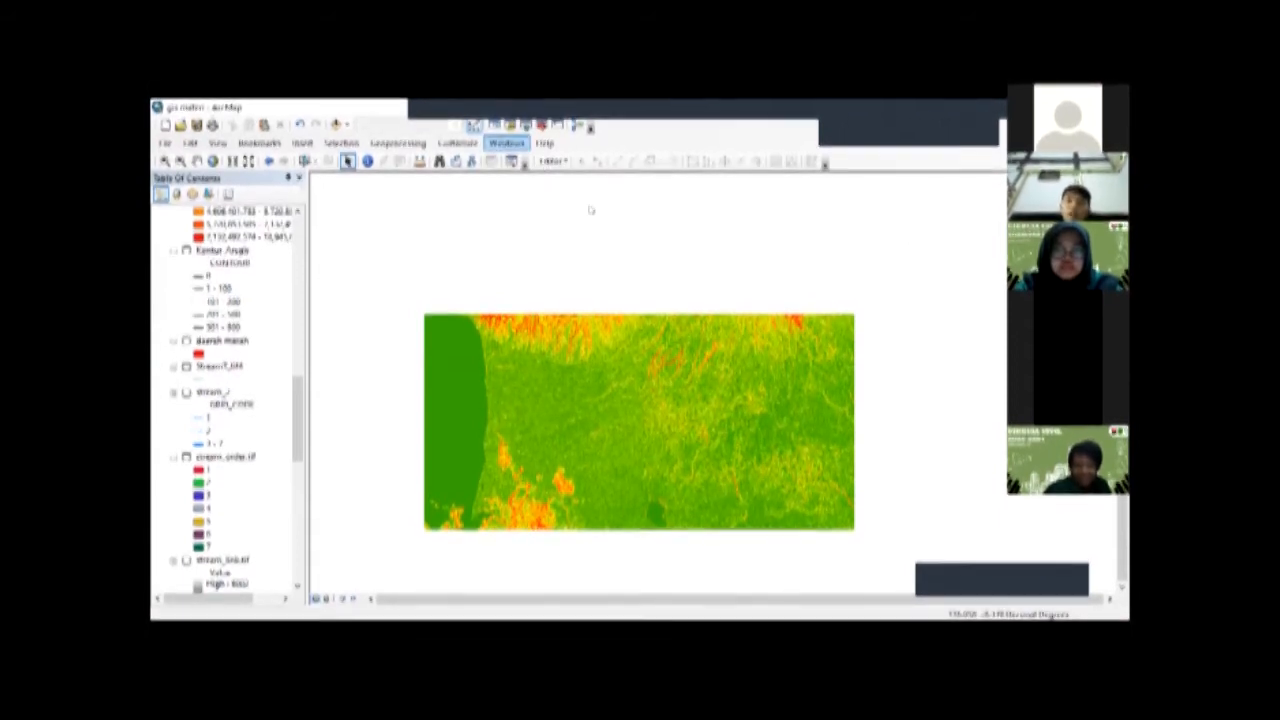
Step: Start an edit session on the blue area polygon layer and review the available Editor commands
{"action": "left_click", "coordinate": [552, 161]}
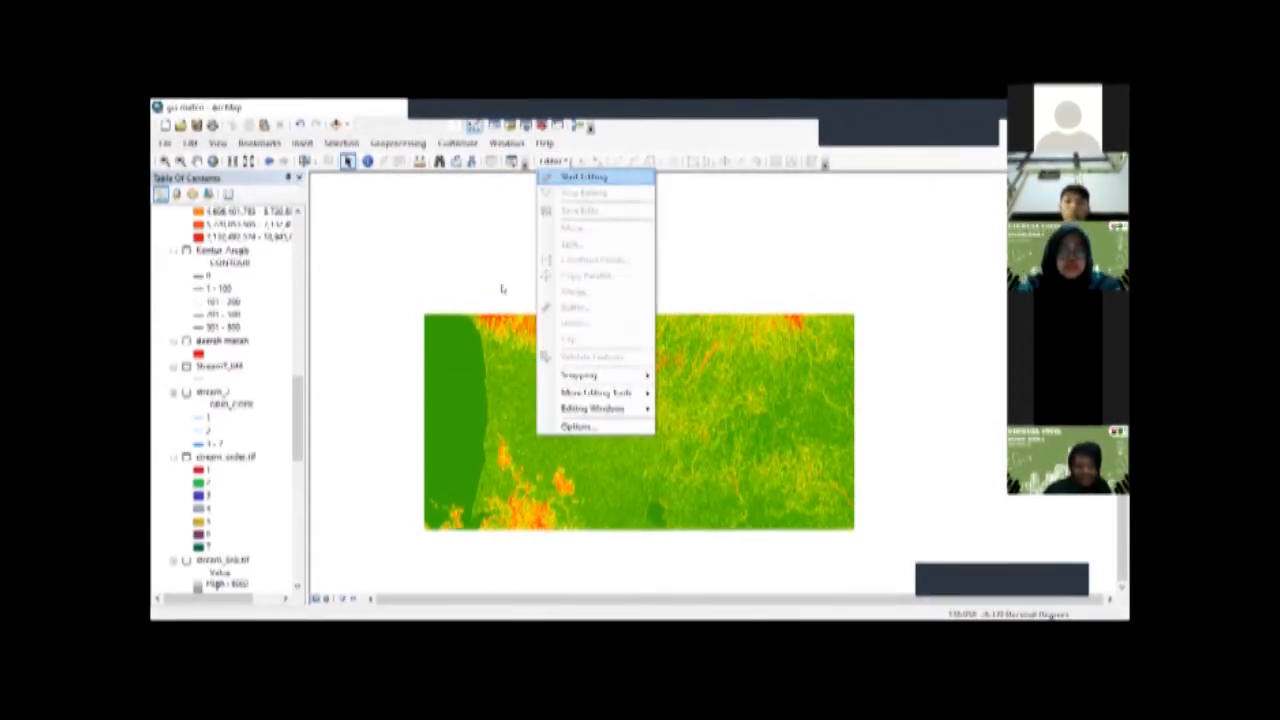
{"action": "left_click", "coordinate": [583, 177]}
{"action": "left_click", "coordinate": [535, 256]}
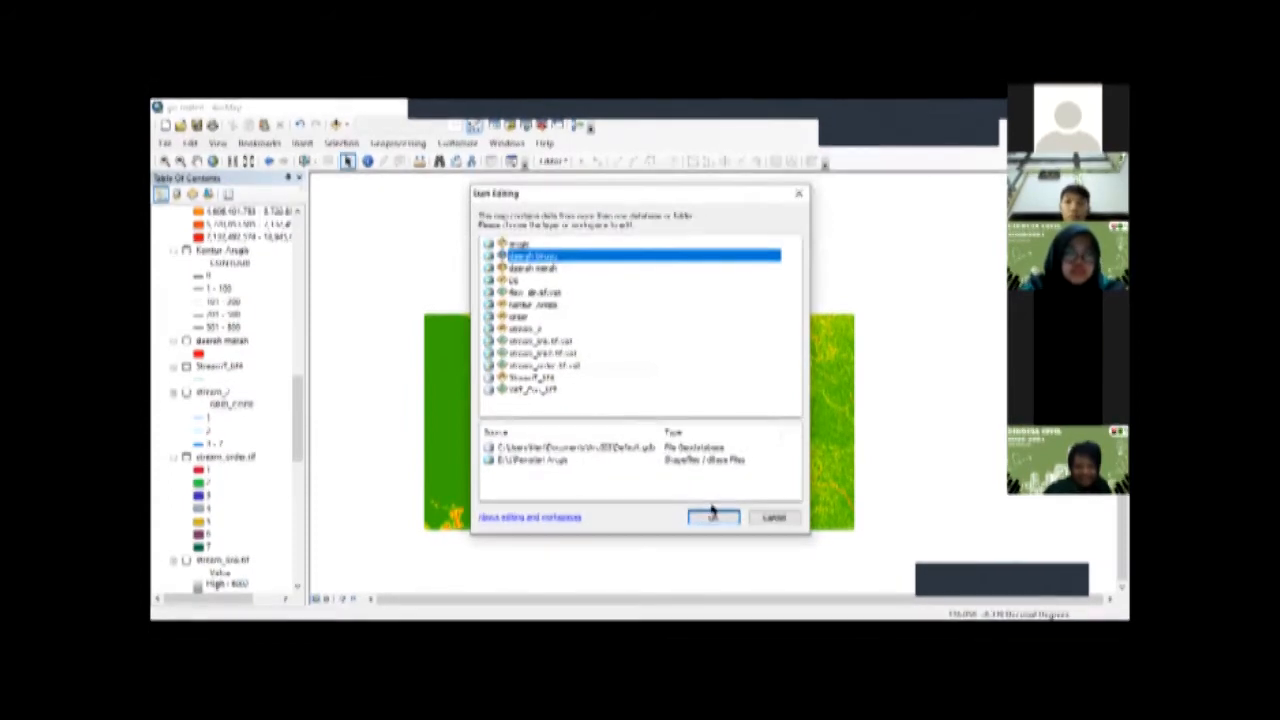
{"action": "left_click", "coordinate": [713, 516]}
{"action": "left_click", "coordinate": [552, 161]}
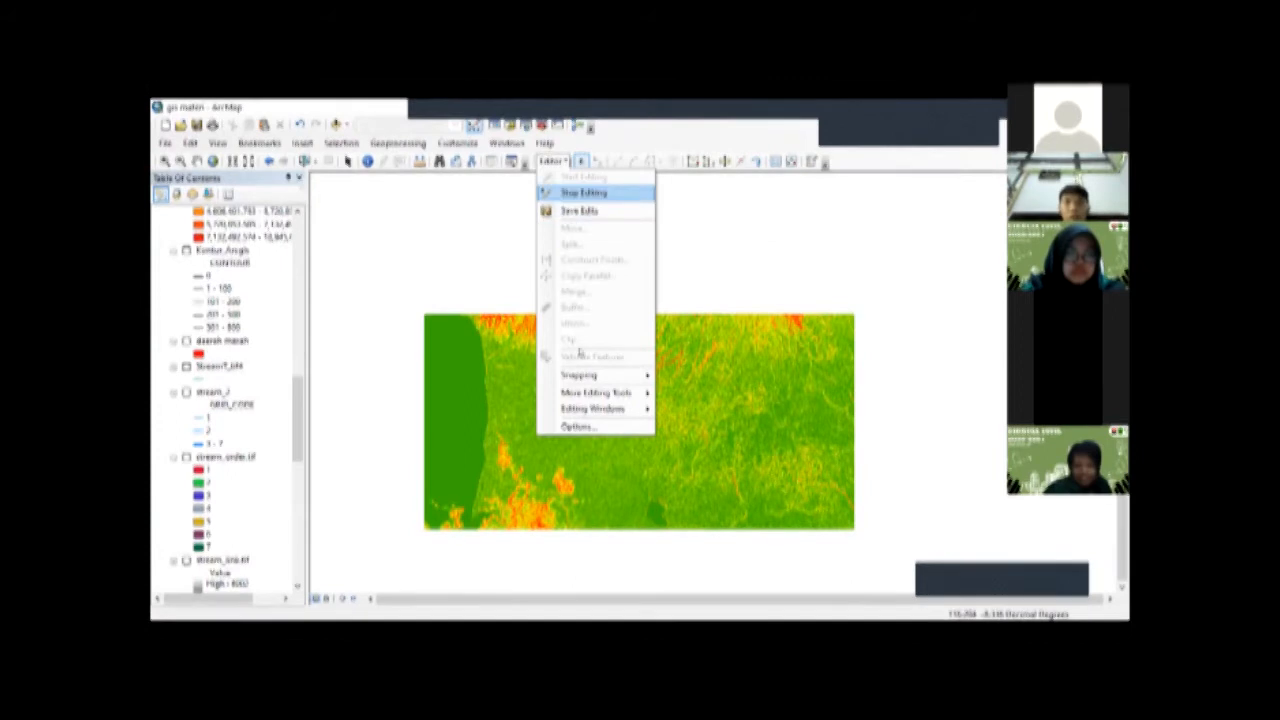
{"action": "key", "text": "Escape"}
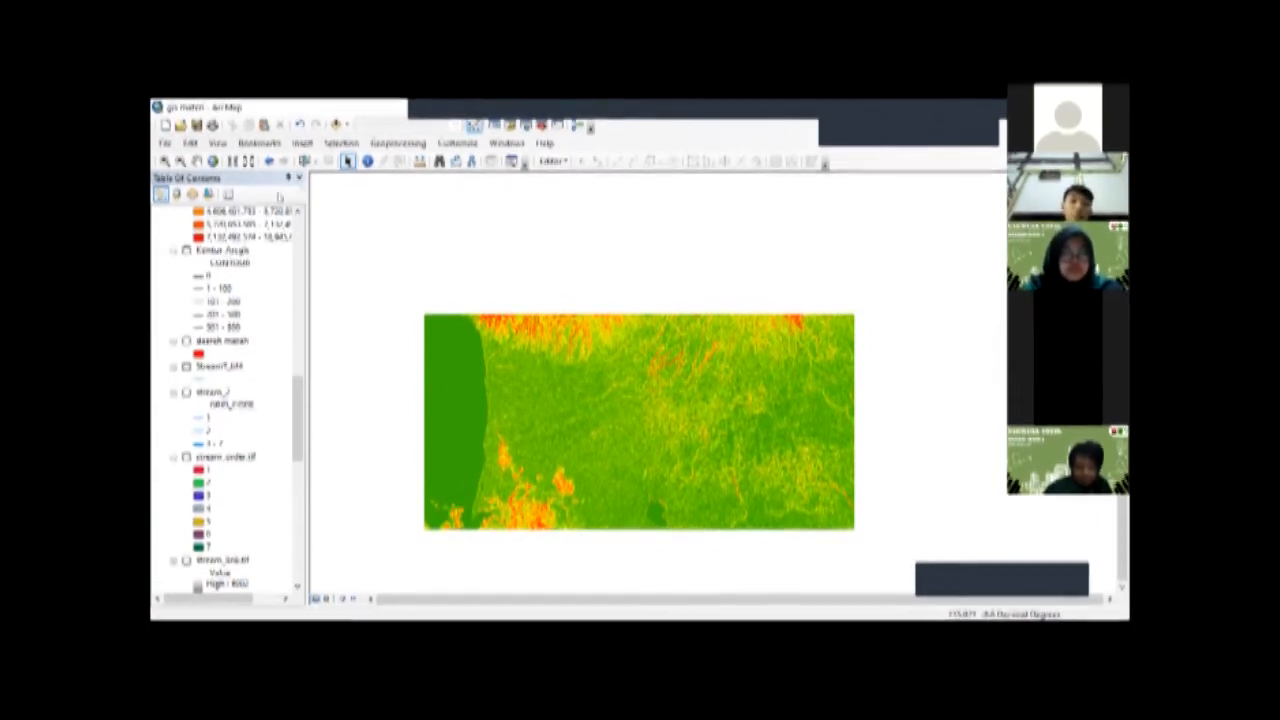
Step: Turn on the digitized line layers and the blue area layer listed above the slope raster
{"action": "scroll", "coordinate": [295, 344], "scroll_direction": "up", "scroll_amount": 10}
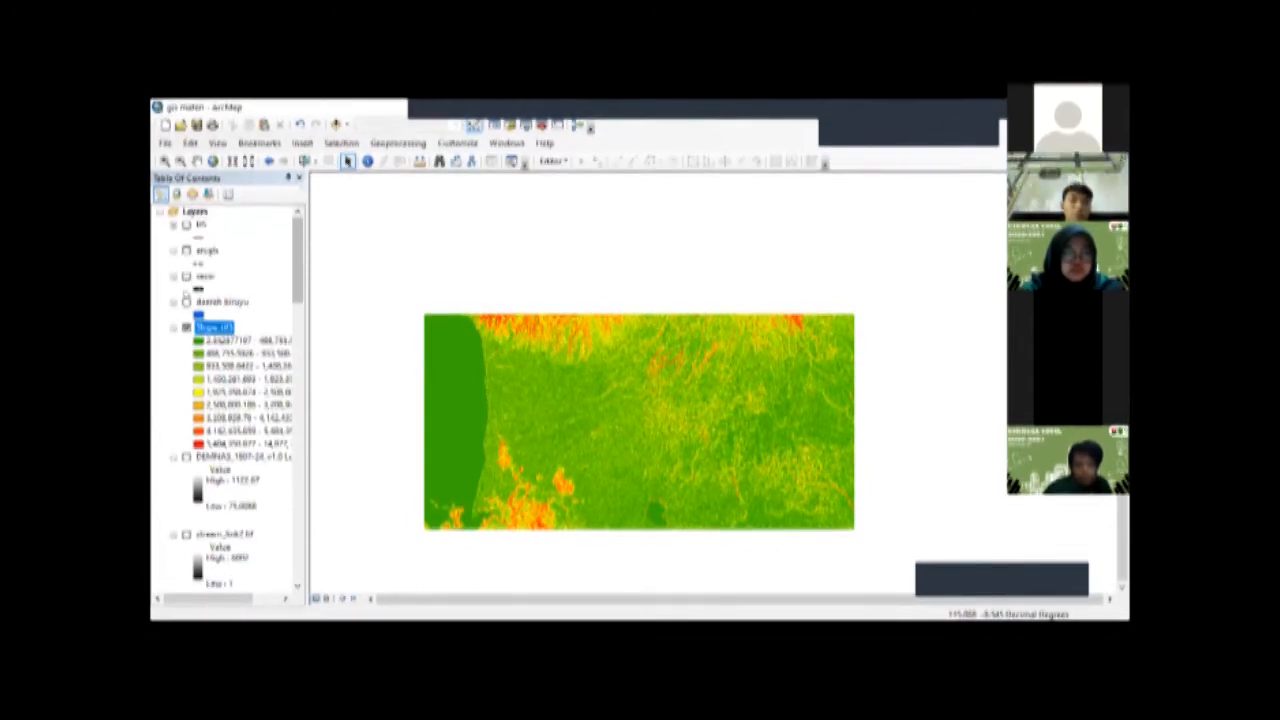
{"action": "left_click", "coordinate": [186, 225]}
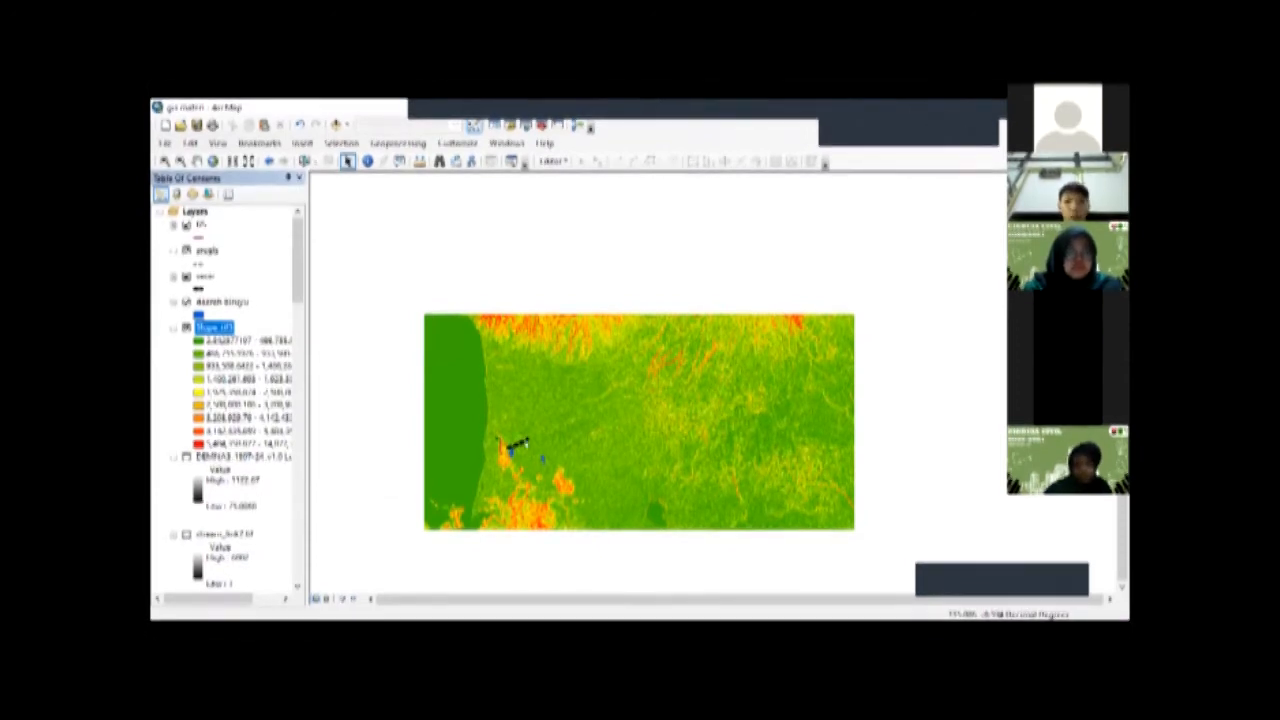
{"action": "scroll", "coordinate": [526, 441], "scroll_direction": "down", "scroll_amount": 5}
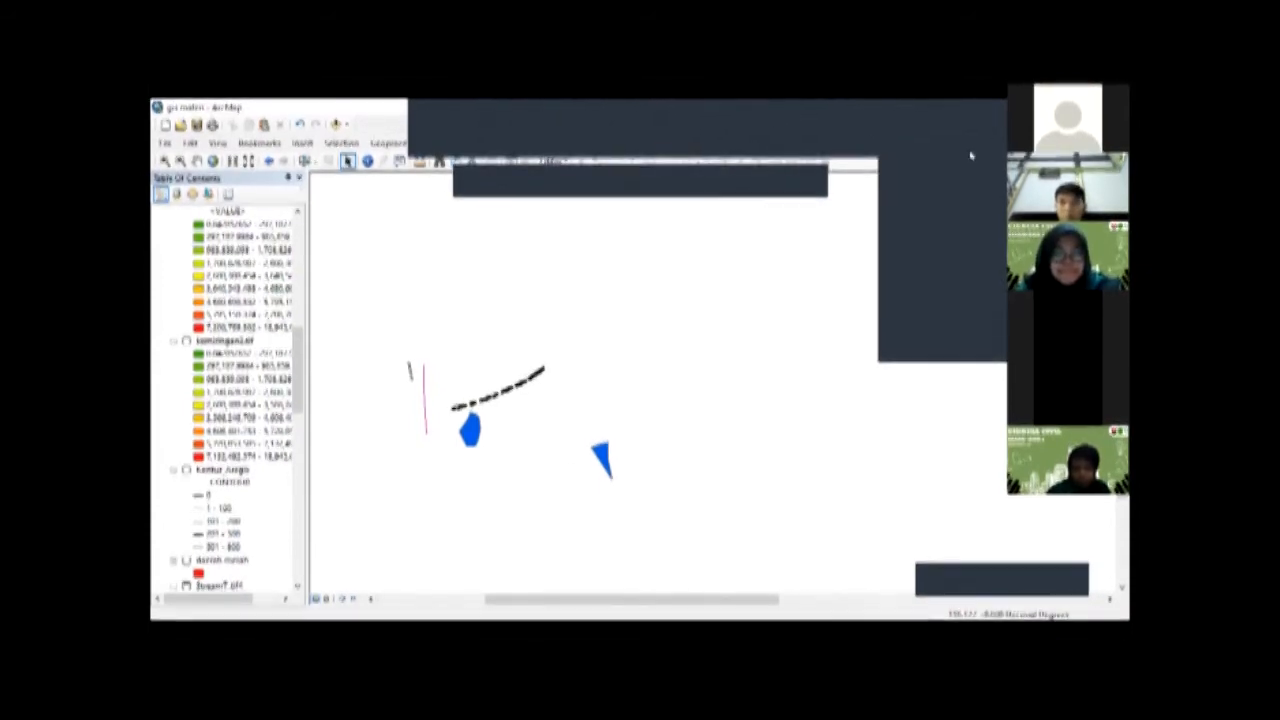
{"action": "left_click", "coordinate": [971, 156]}
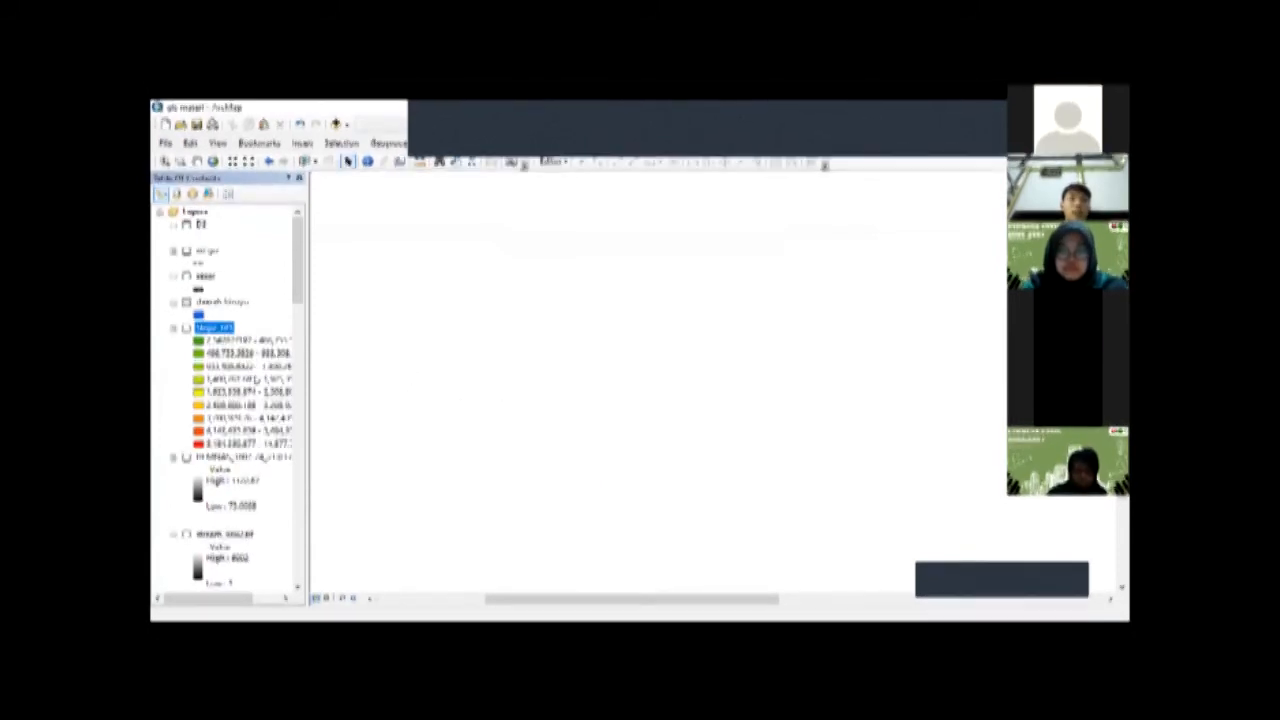
{"action": "scroll", "coordinate": [245, 500], "scroll_direction": "down", "scroll_amount": 5}
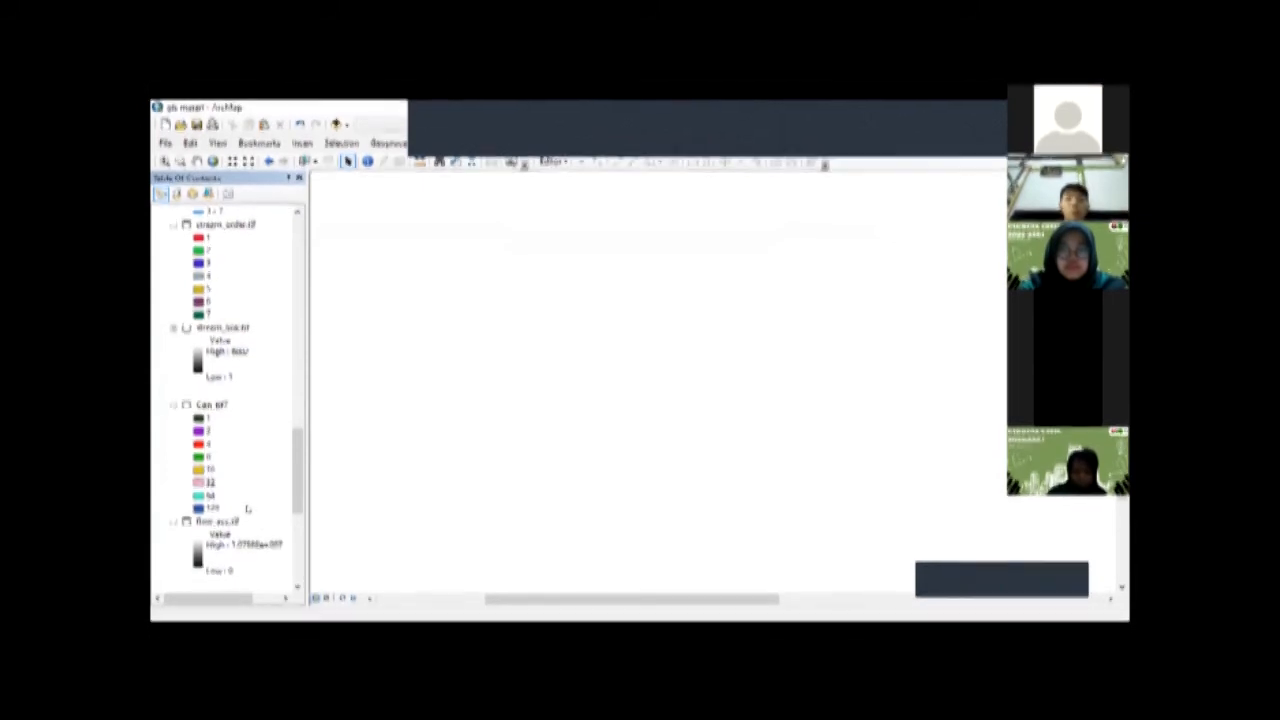
{"action": "scroll", "coordinate": [247, 509], "scroll_direction": "up", "scroll_amount": 5}
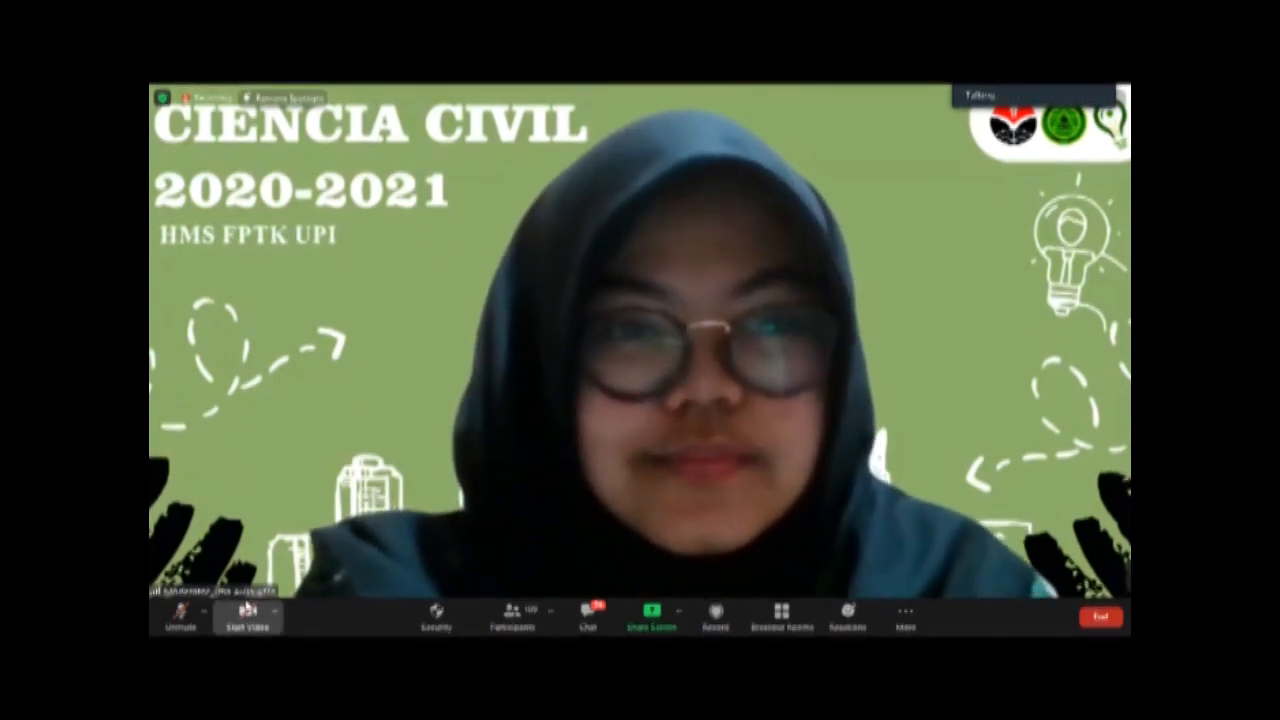
Step: Switch to the Zoom meeting, start the camera video and show the participants in Gallery View
{"action": "left_click", "coordinate": [249, 610]}
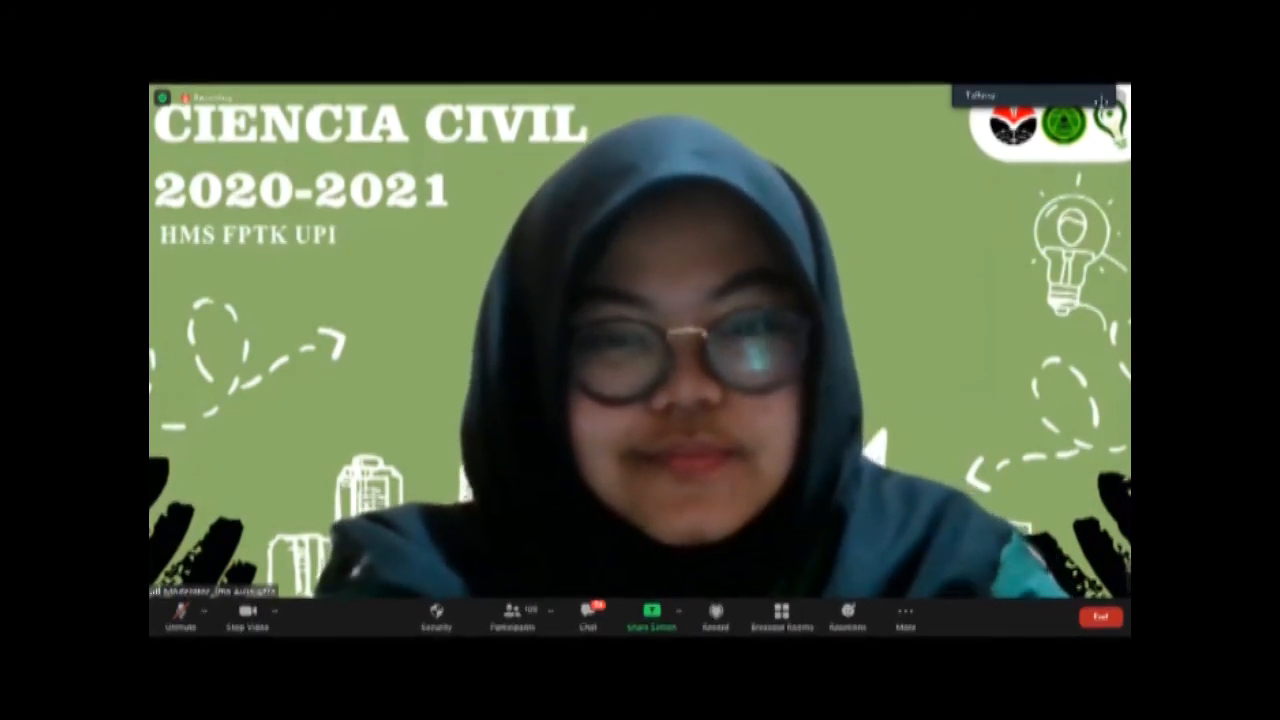
{"action": "left_click", "coordinate": [1105, 100]}
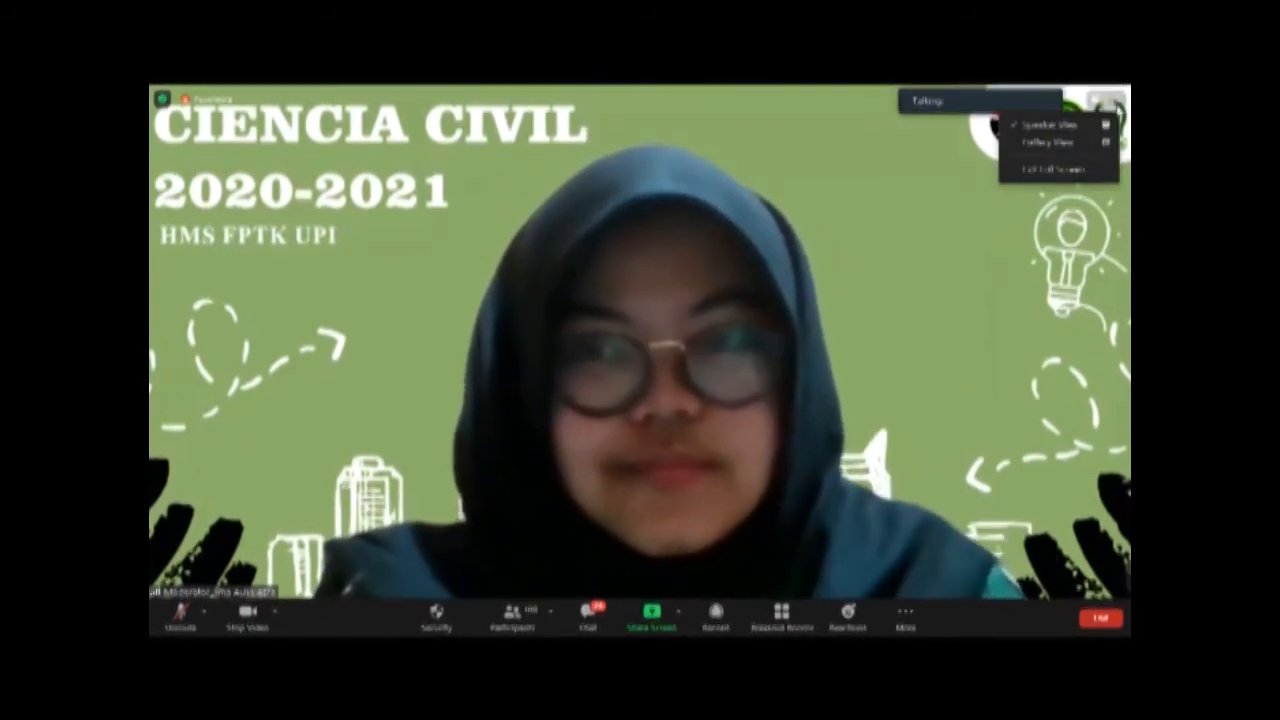
{"action": "left_click", "coordinate": [1084, 146]}
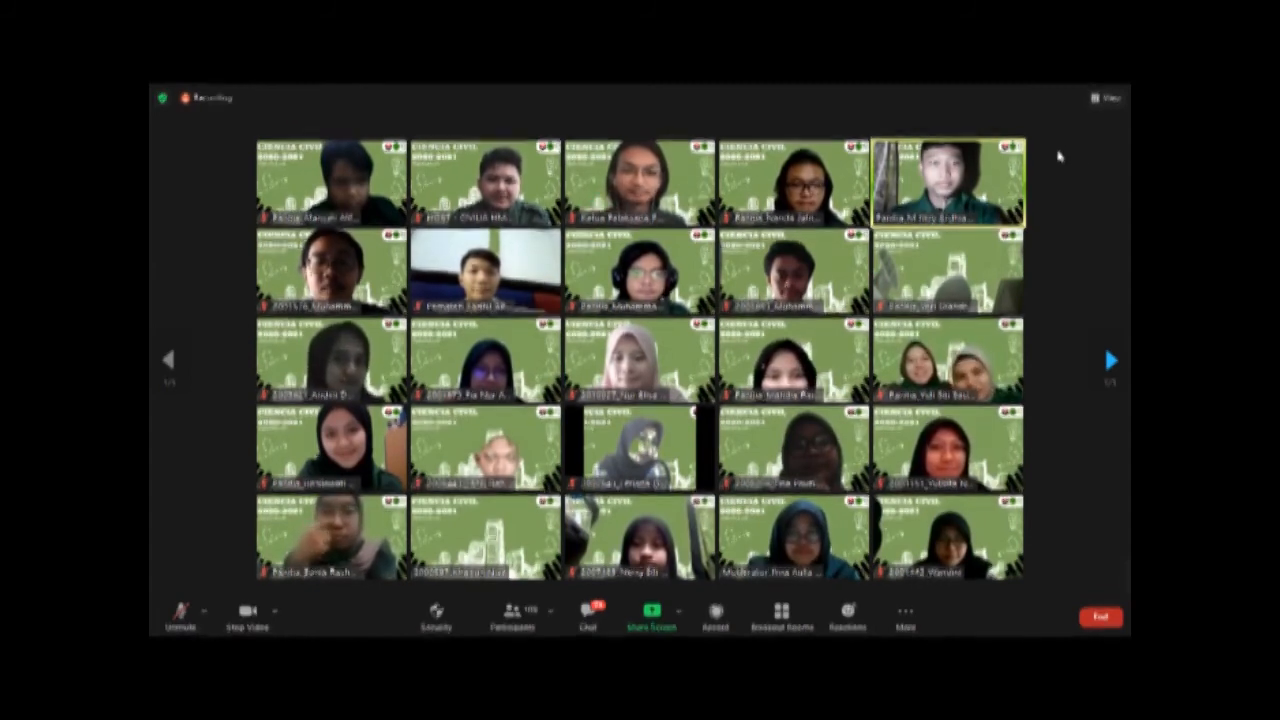
Step: Spotlight the moderator's video for everyone in the meeting
{"action": "mouse_move", "coordinate": [845, 185]}
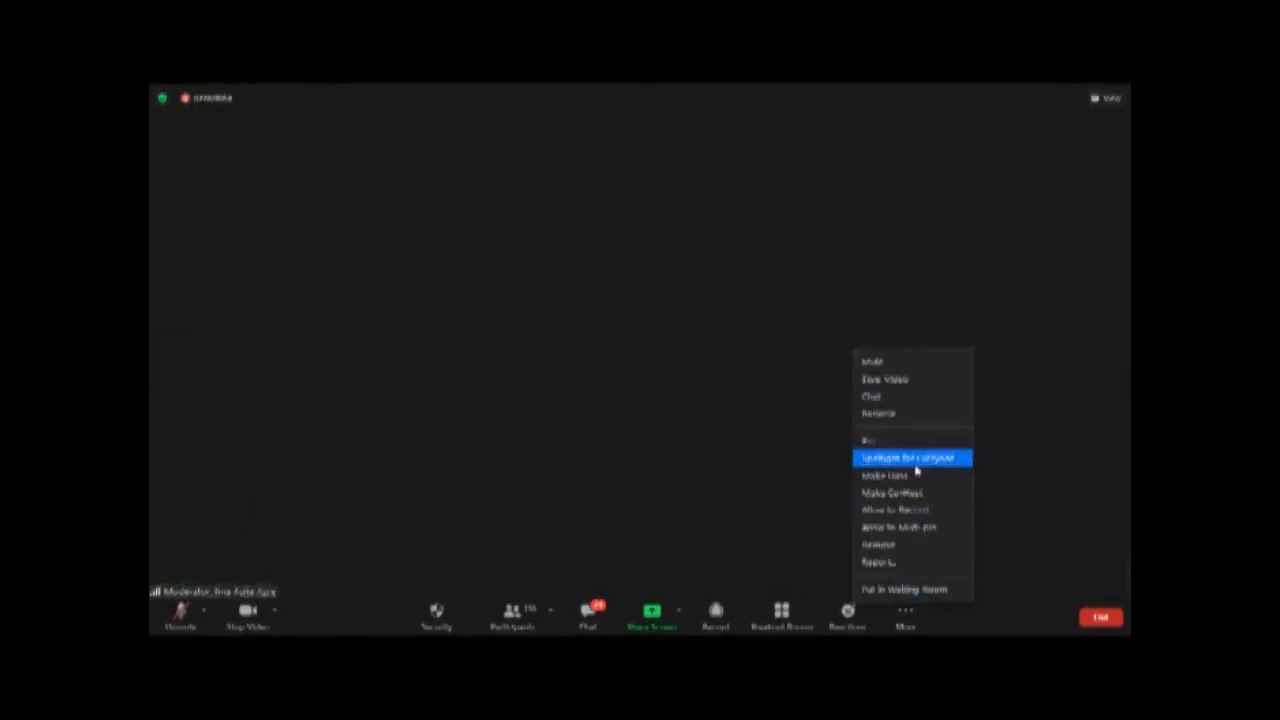
{"action": "left_click", "coordinate": [910, 458]}
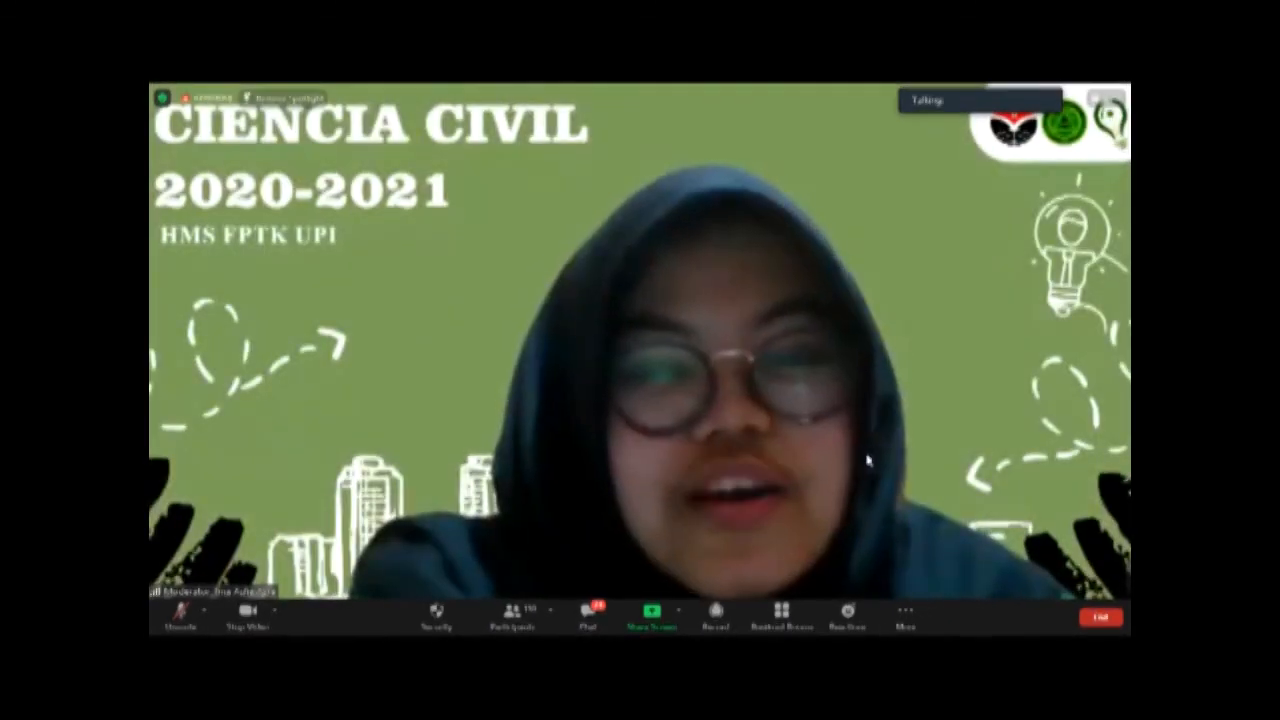